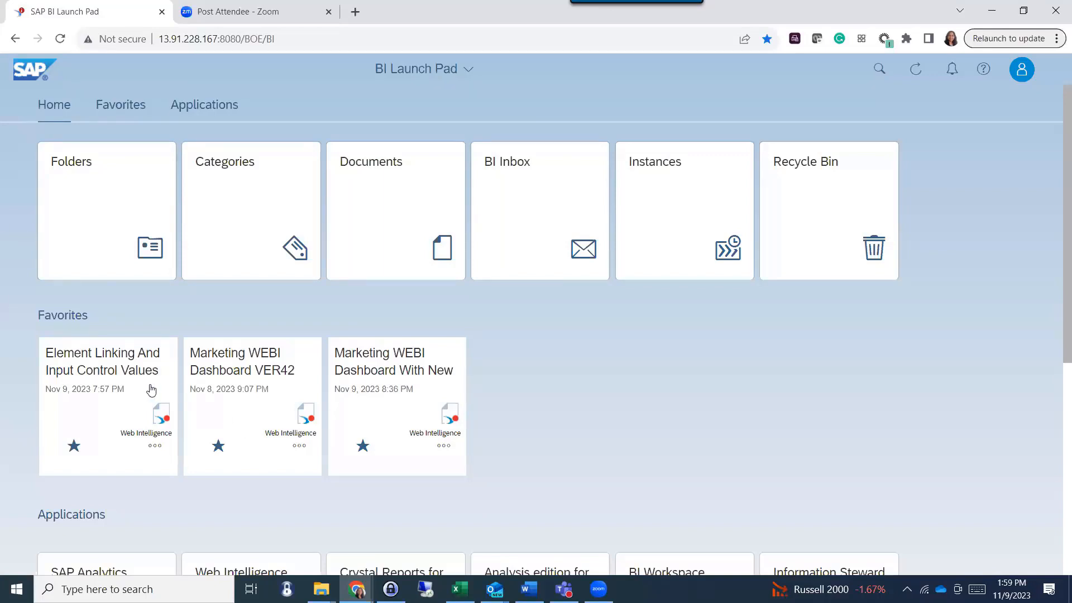
- Open the Element Linking And Input Control Values document from the favorites
left_click(106, 413)
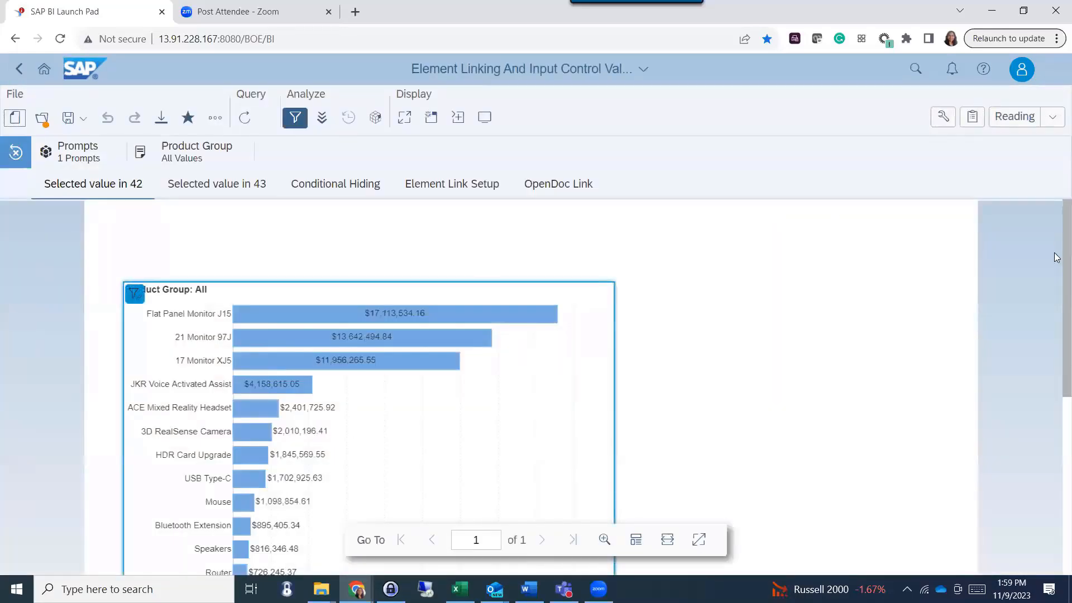
scroll(1055, 290, "down", 1)
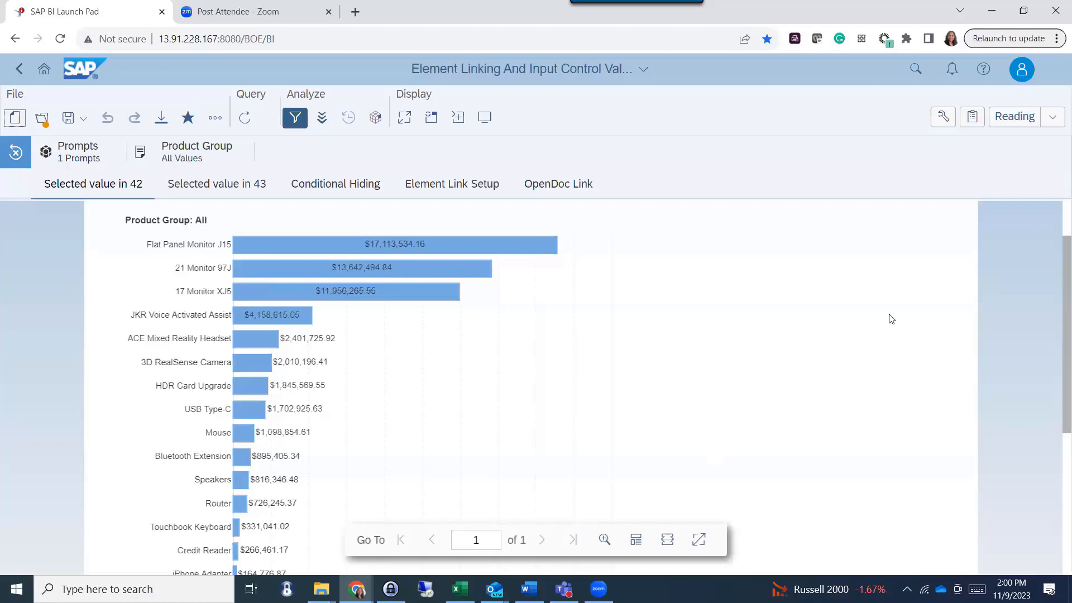
- Filter the bar chart to the Internals product group with the Product Group input control
left_click(191, 156)
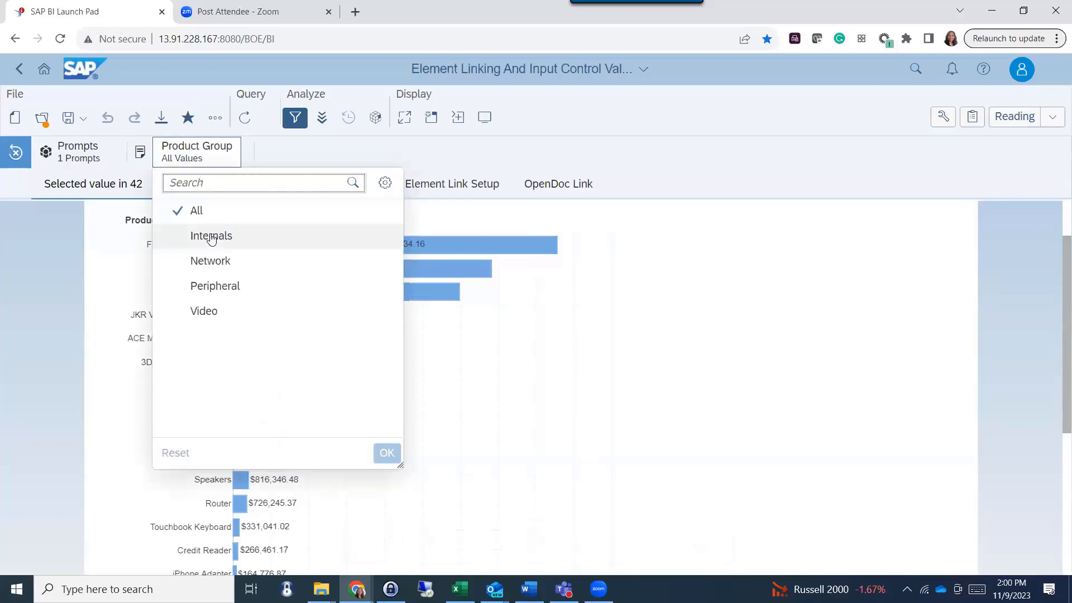
left_click(212, 236)
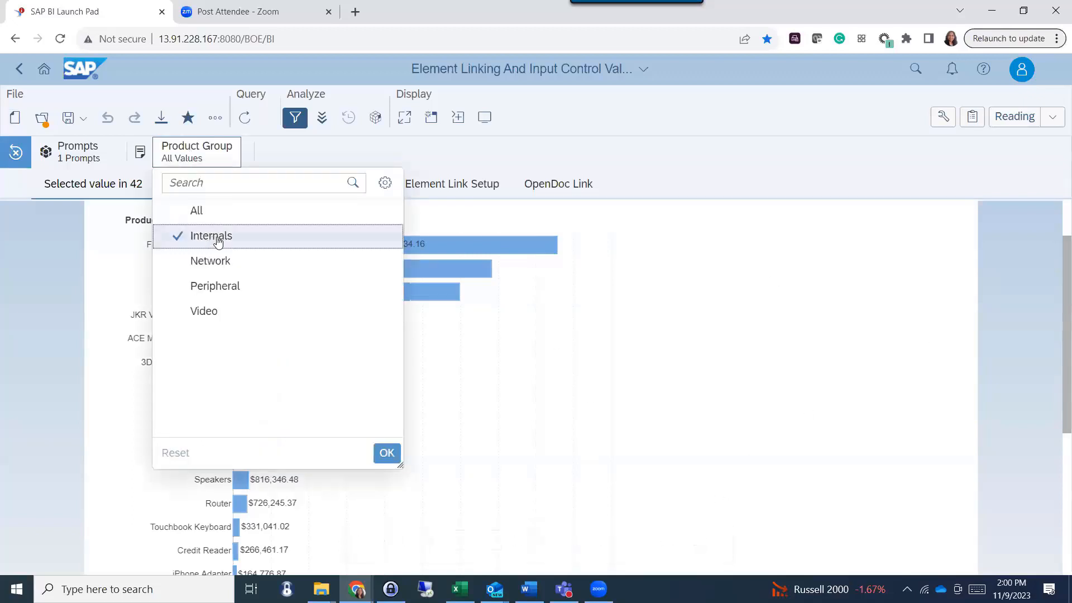
left_click(385, 455)
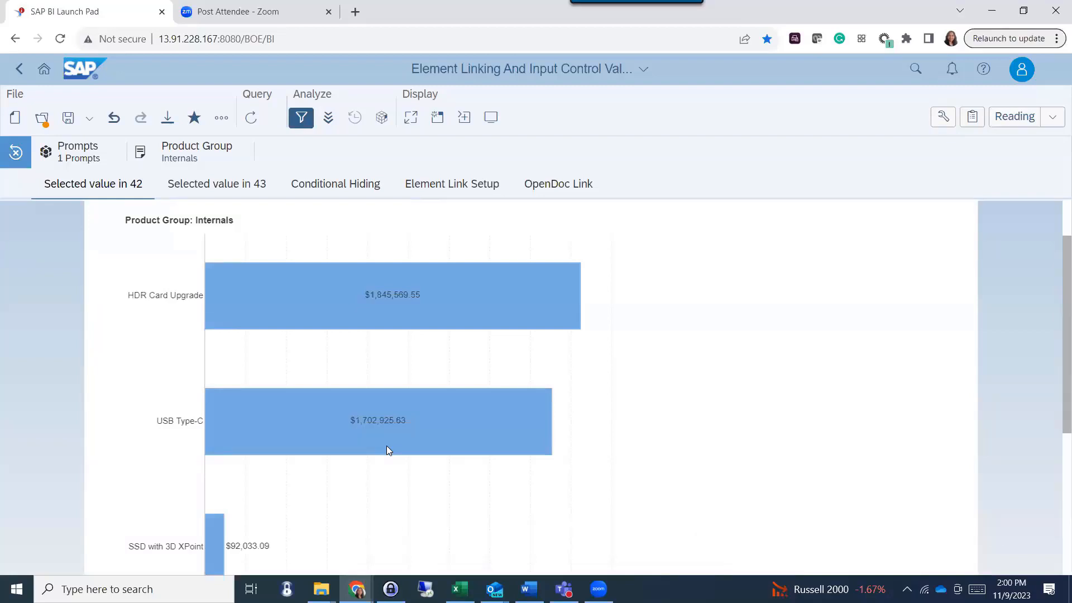
- Set the Product Group input control to Network
left_click(195, 152)
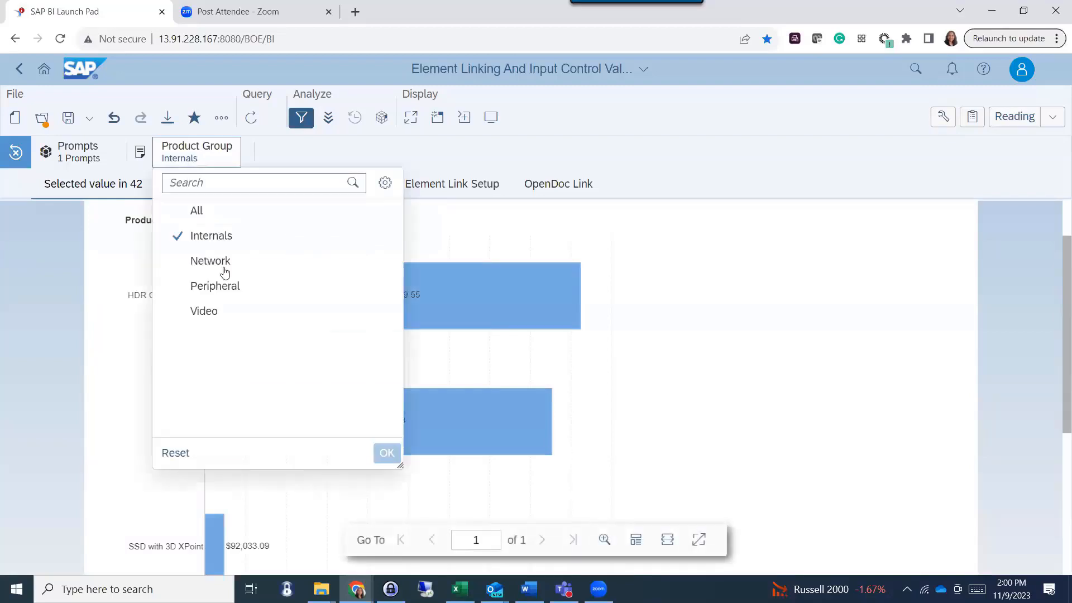
left_click(225, 266)
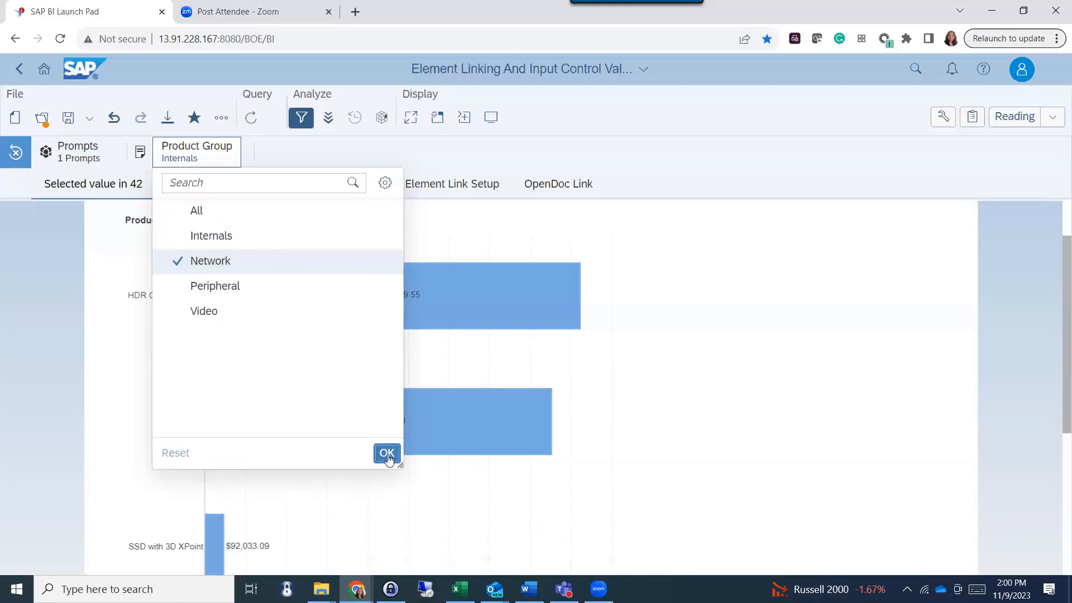
left_click(387, 454)
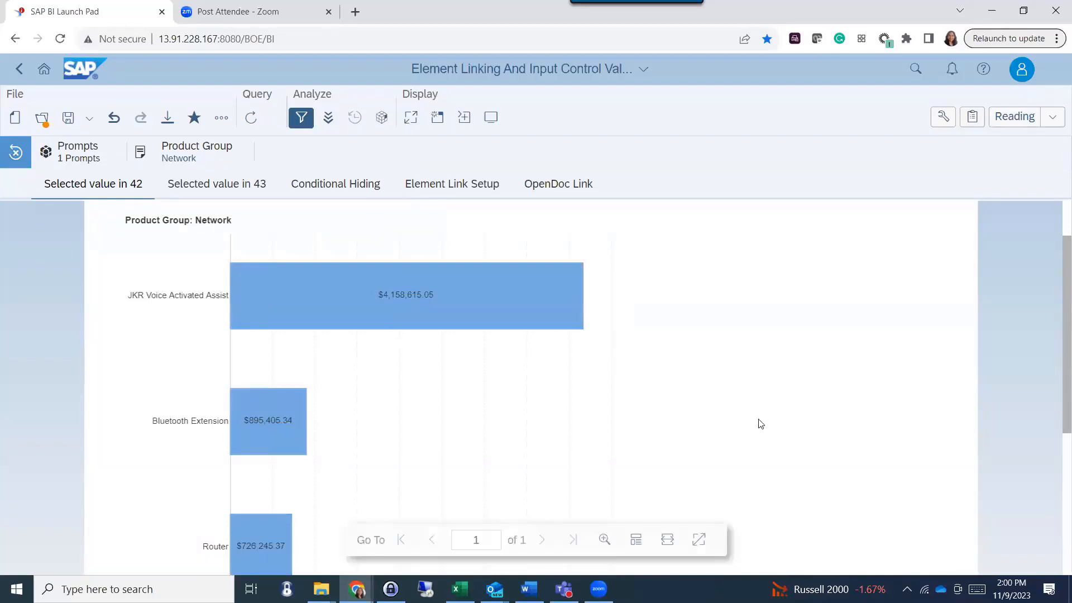
- Switch the document to Design mode, select the bar chart and display its build properties in a wider area
left_click(1014, 131)
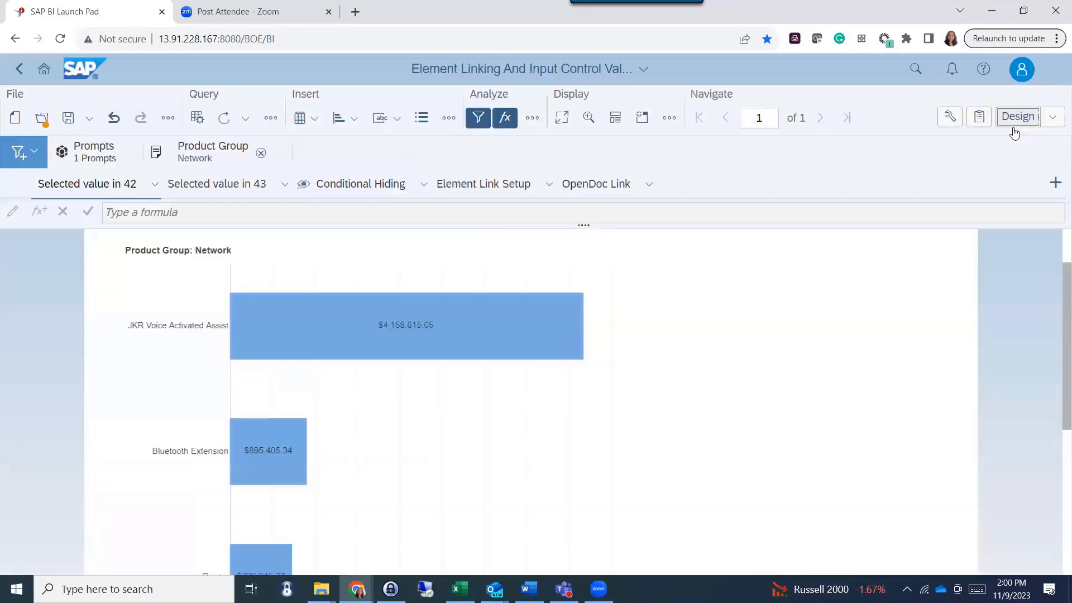
left_click(330, 278)
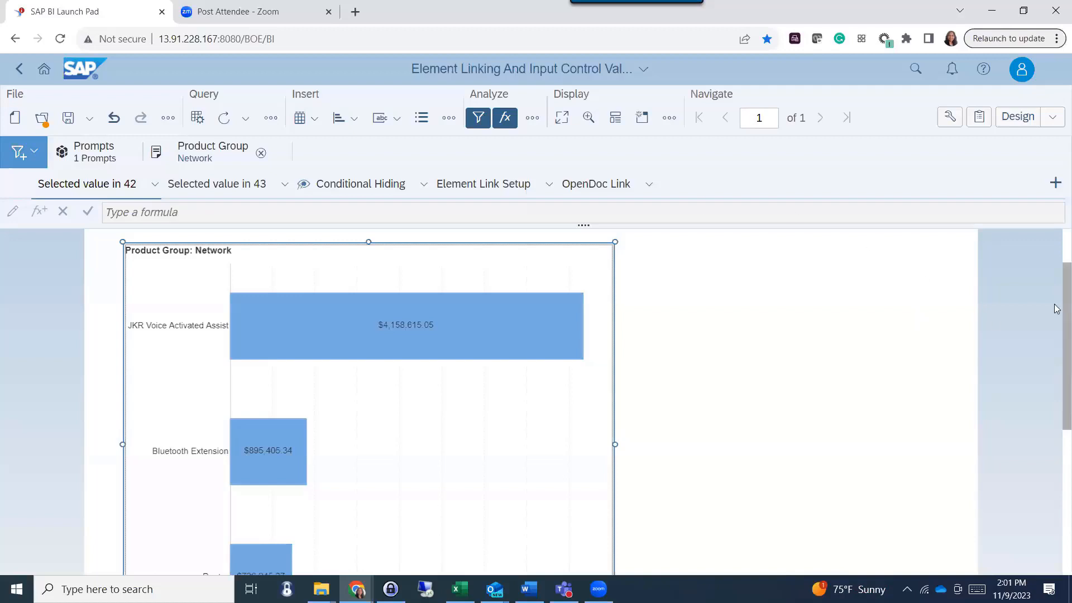
scroll(1057, 263, "down", 2)
scroll(1056, 263, "up", 3)
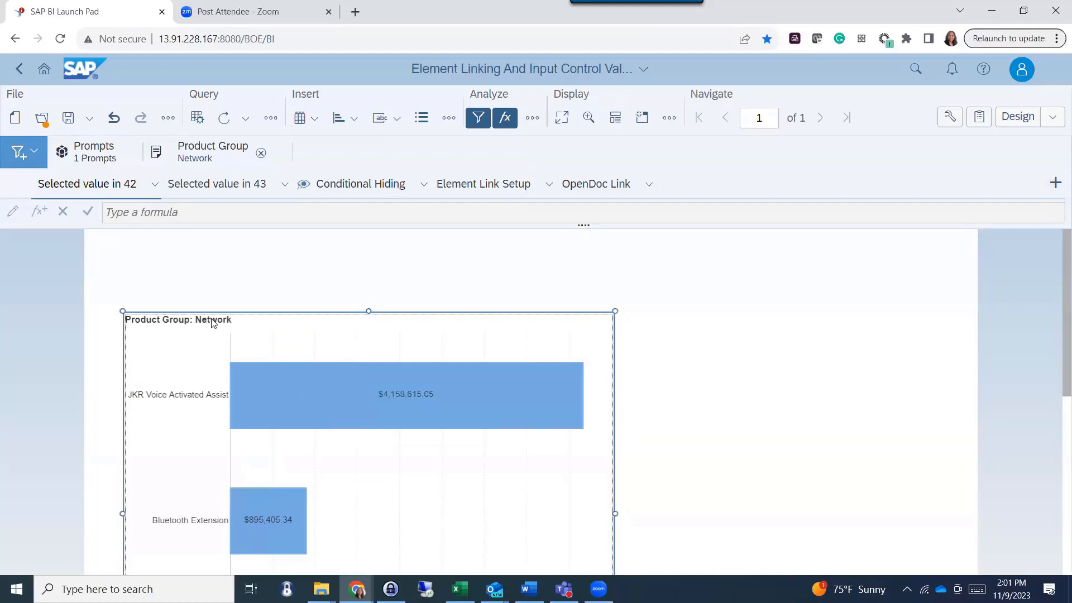
left_click(945, 119)
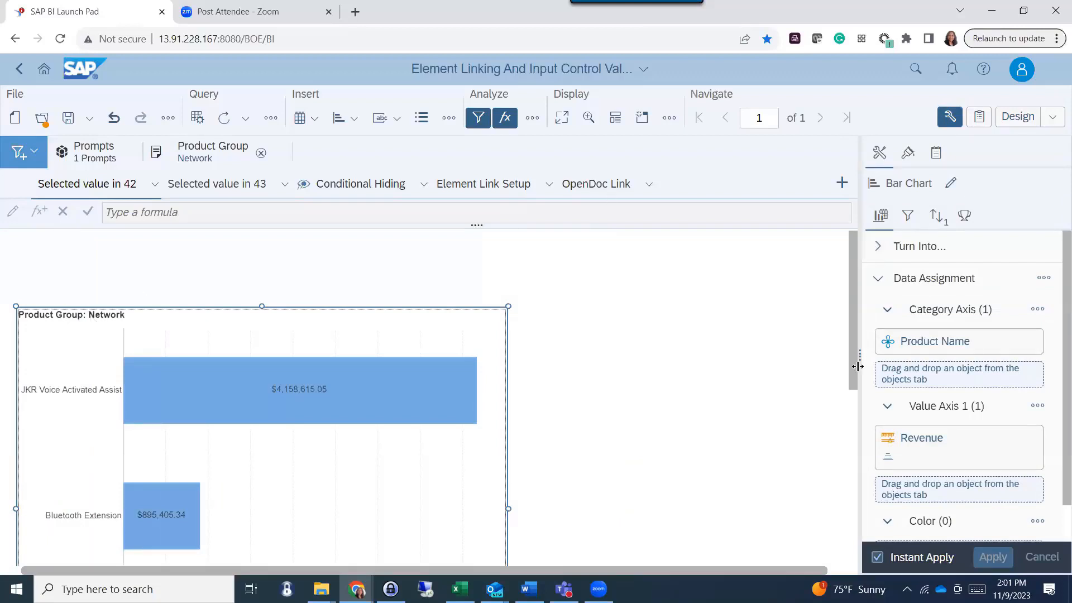
left_click_drag(763, 361, 765, 362)
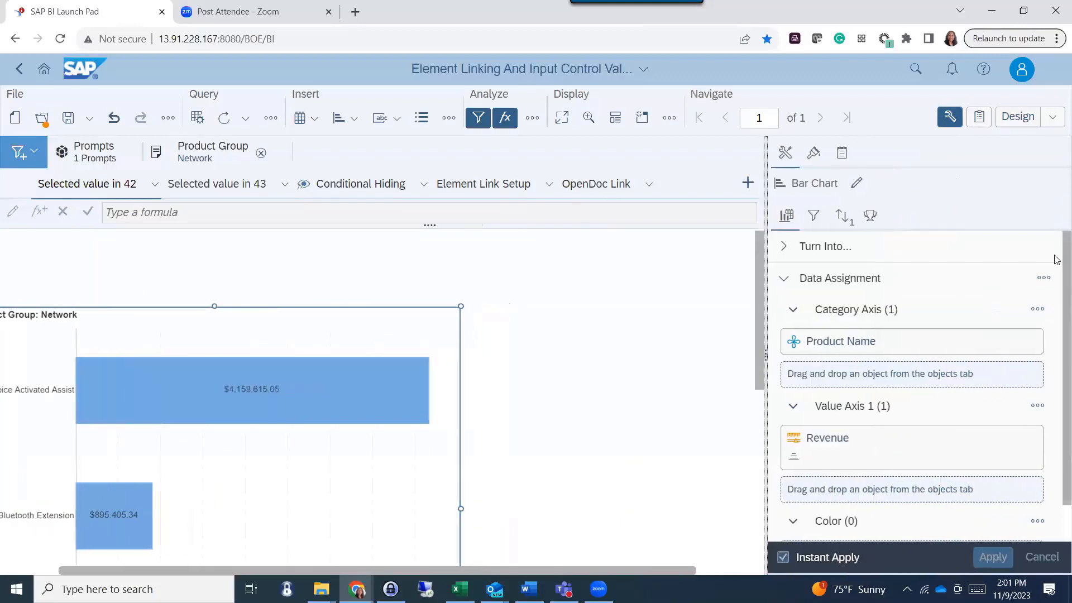
- Examine the bar chart title's custom label formula in the enlarged formula editor and leave without editing it
scroll(1057, 298, "down", 1)
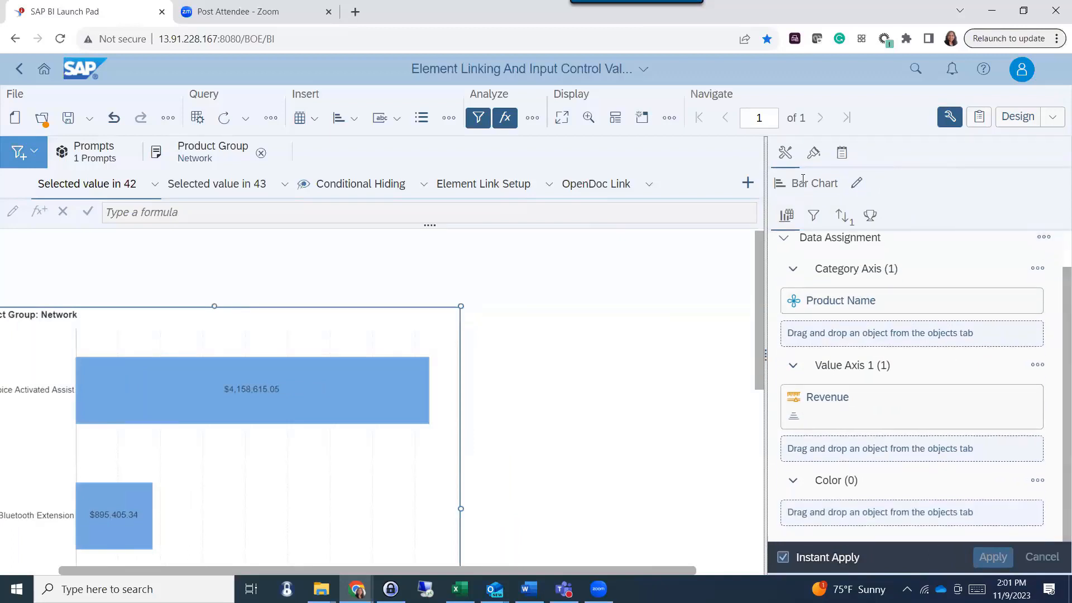
left_click(815, 154)
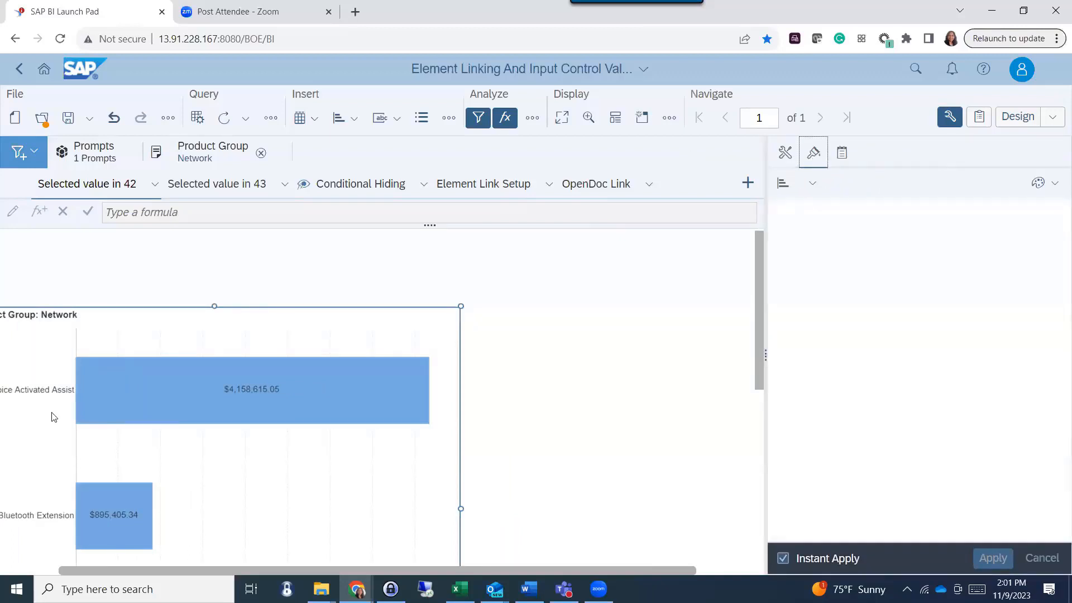
left_click(51, 318)
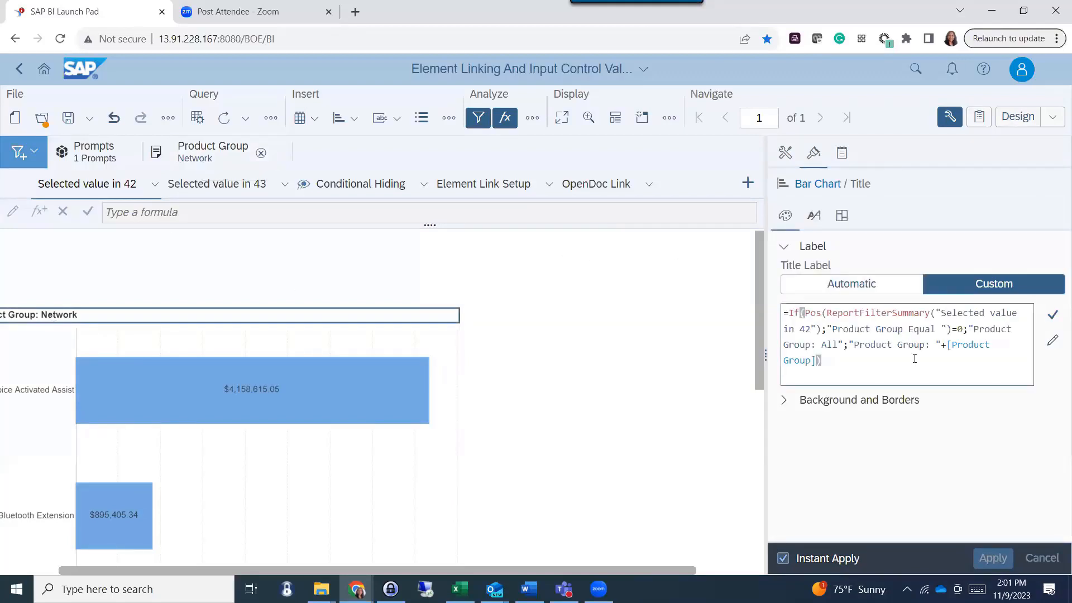
left_click(1050, 340)
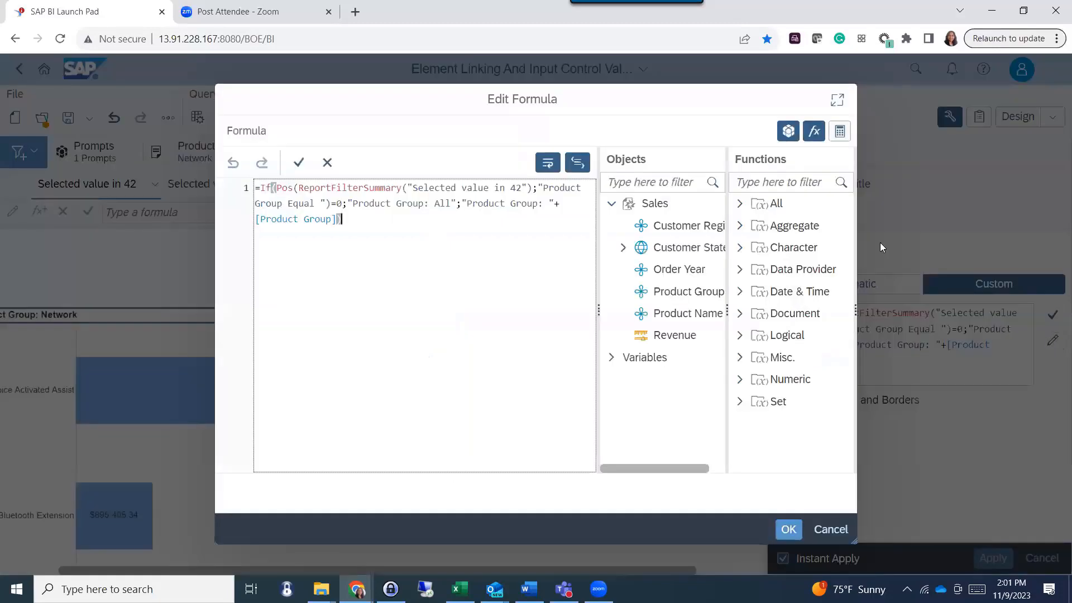
left_click(837, 99)
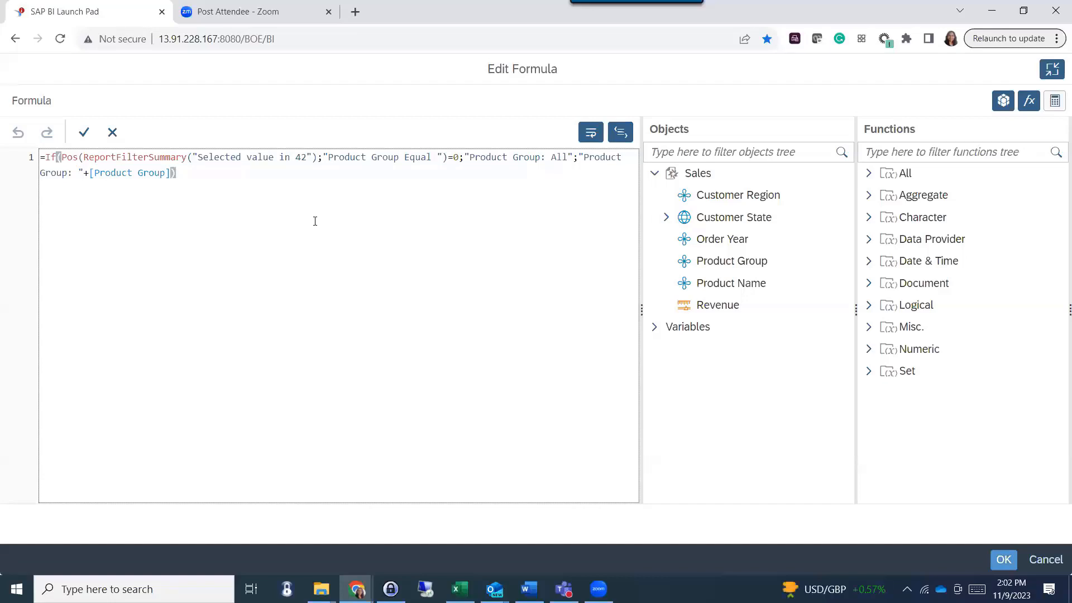
left_click(1047, 560)
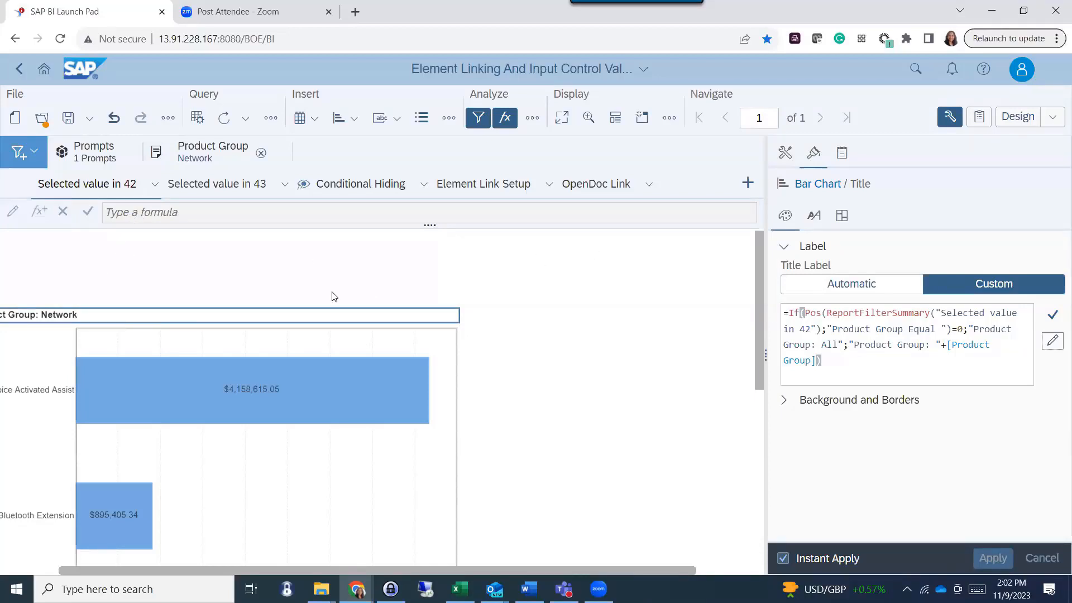
- Display the report structure of Selected value in 42 and unhide Cell 2, the ReportFilterSummary cell above the chart
left_click(327, 275)
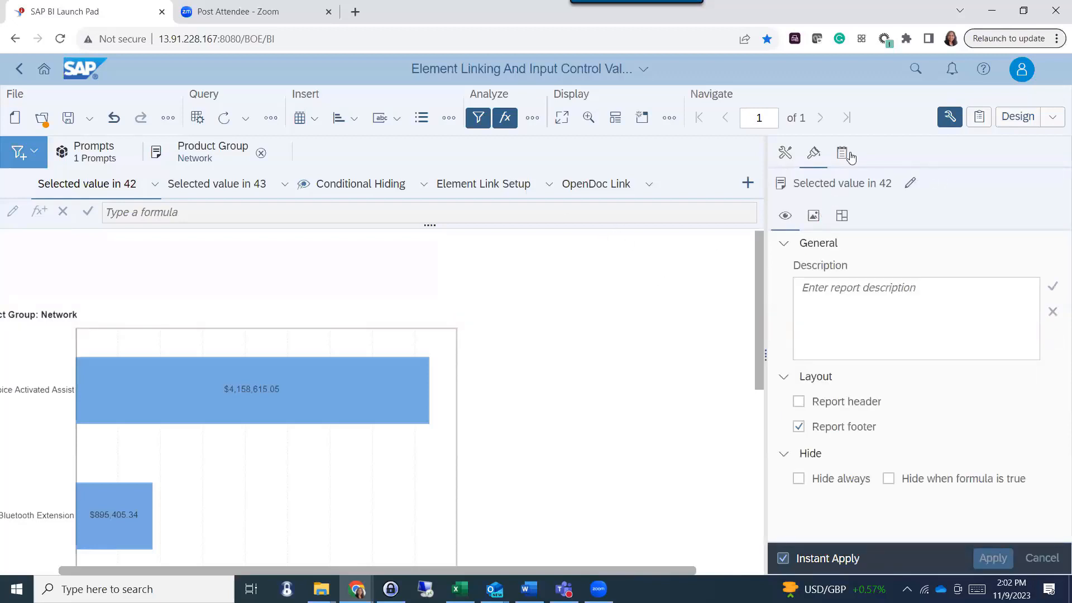
left_click(978, 117)
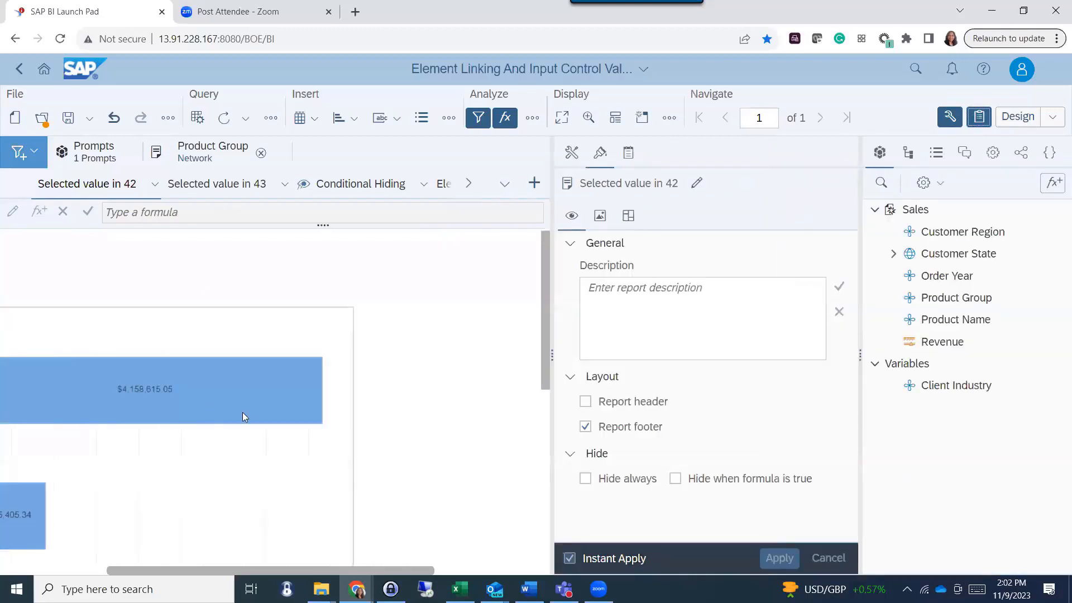
left_click(168, 340)
left_click(908, 152)
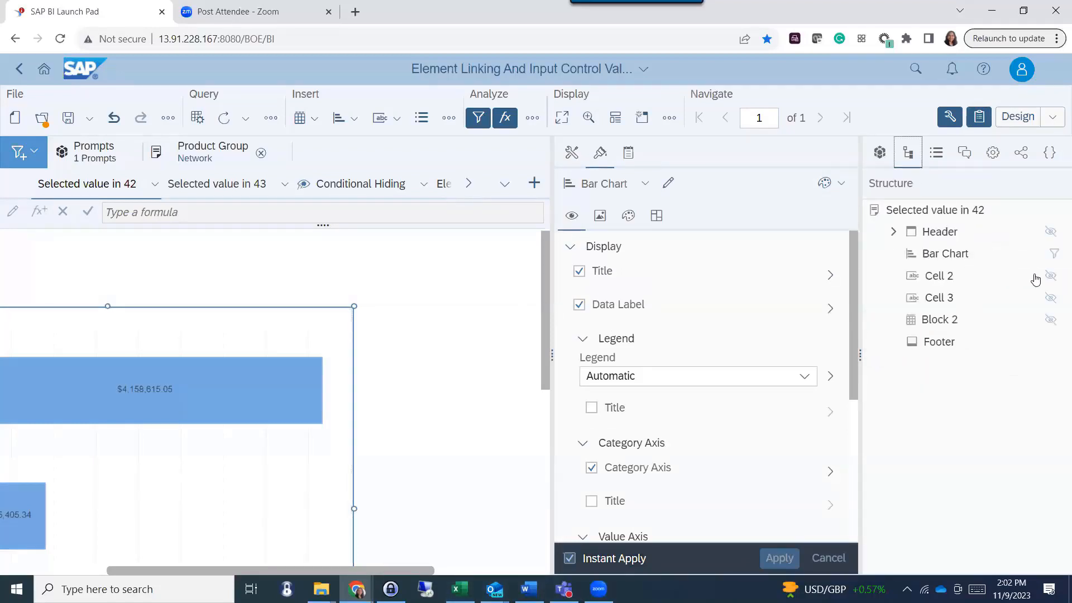
left_click(1049, 282)
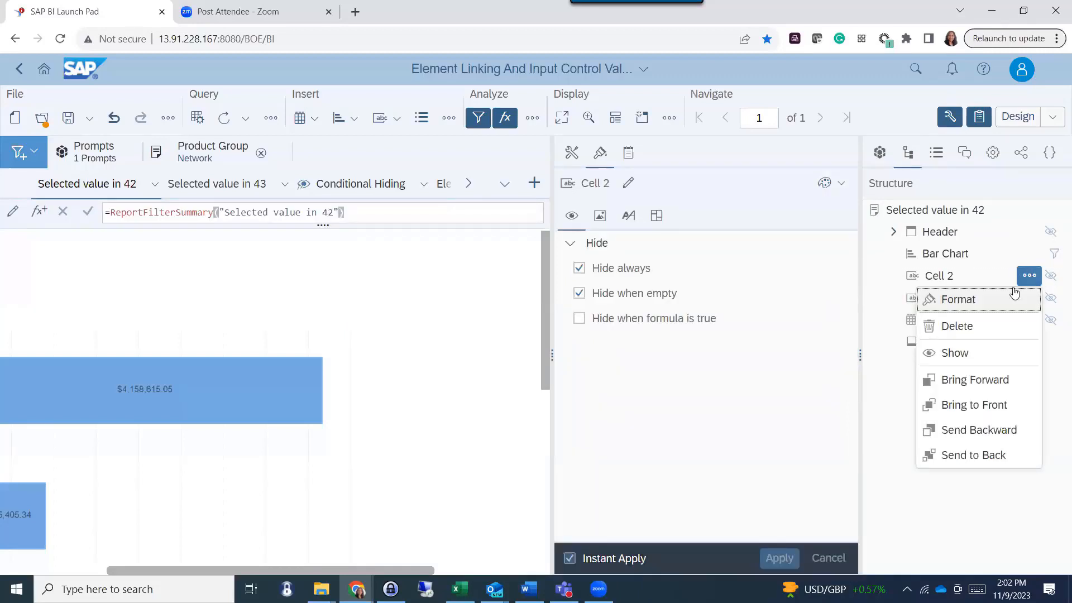
left_click(974, 355)
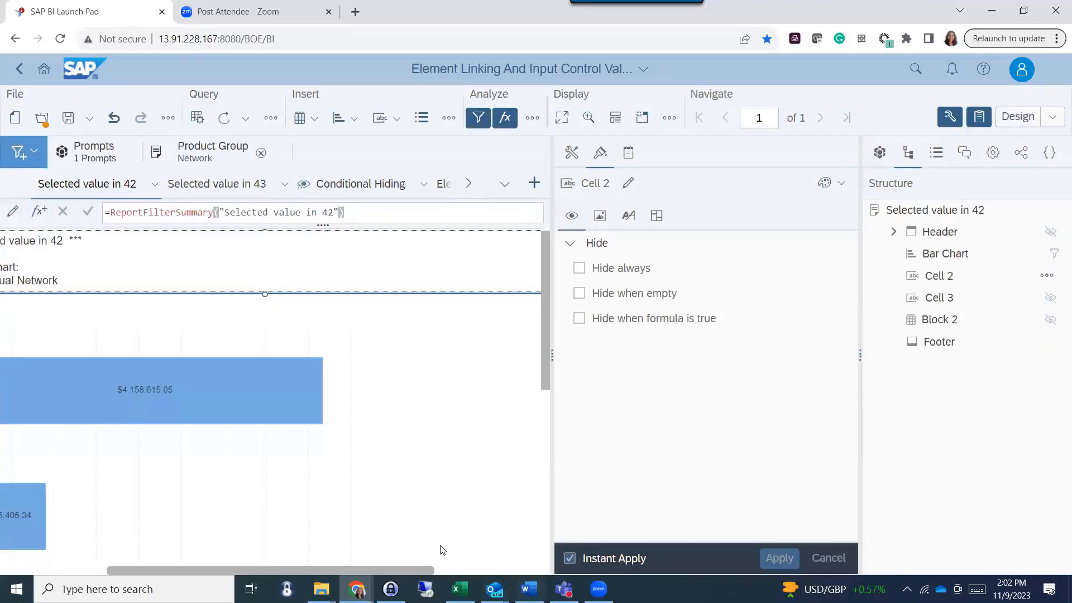
left_click_drag(154, 574, 14, 571)
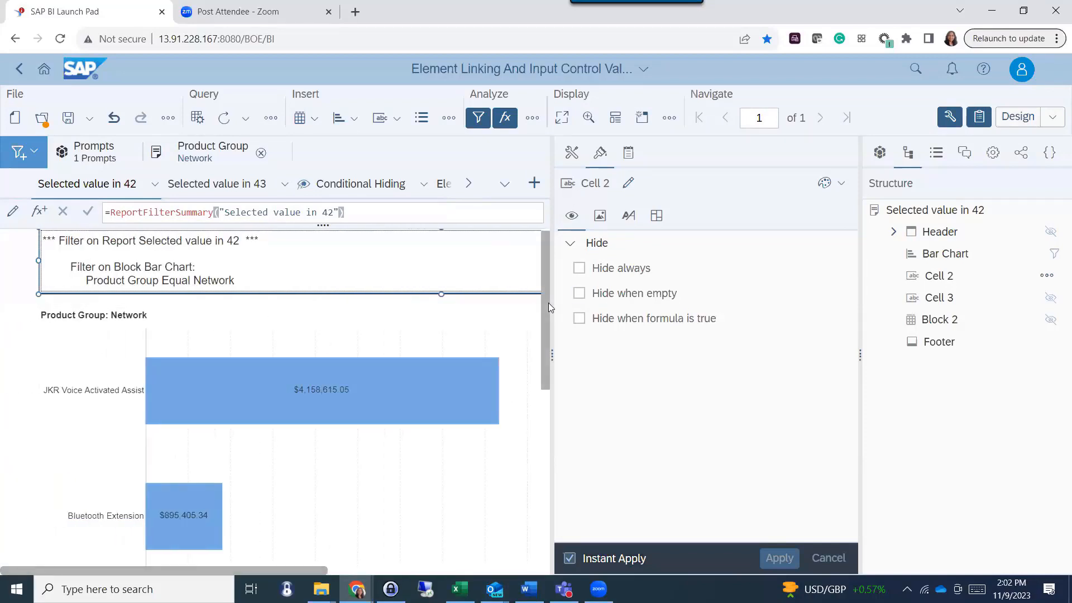
scroll(548, 283, "up", 1)
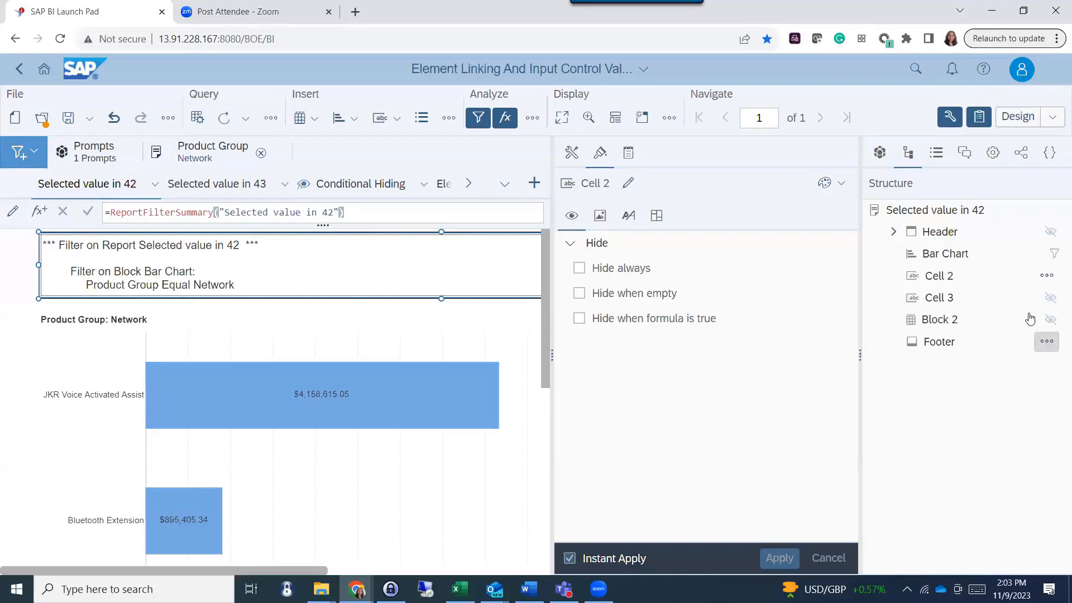
- Unhide Cell 3, which holds the Pos formula searching the filter summary for "Product Group Equal "
left_click(1054, 298)
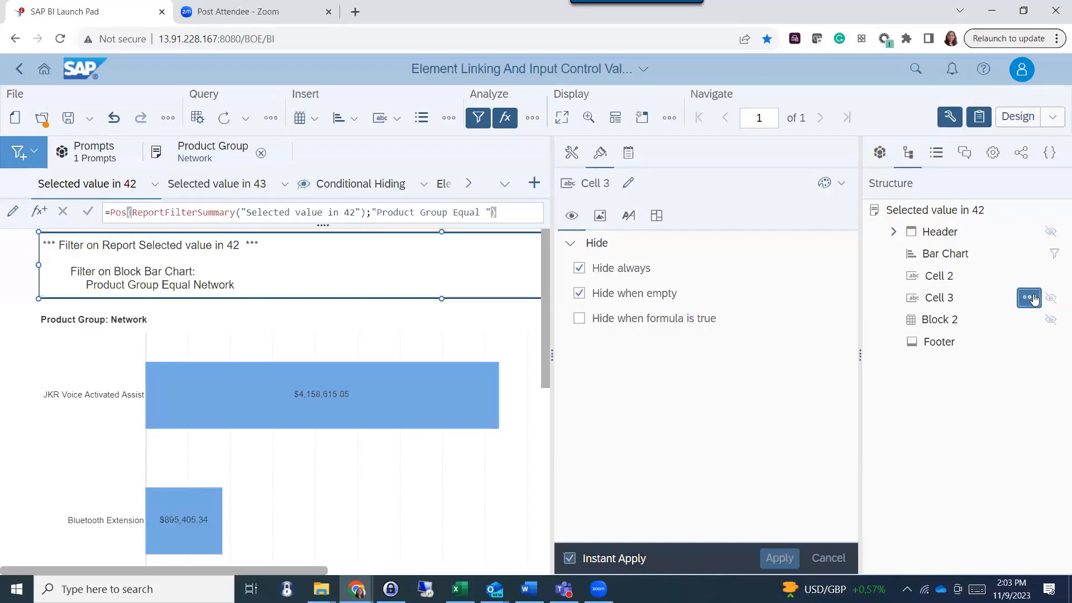
left_click(1029, 297)
left_click(997, 373)
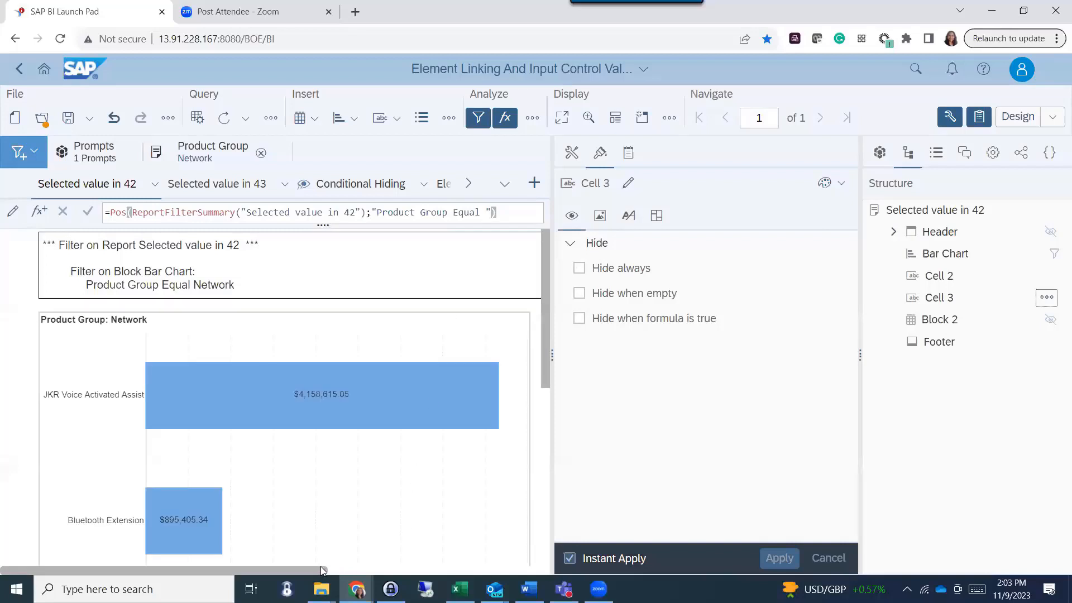
left_click_drag(324, 571, 559, 565)
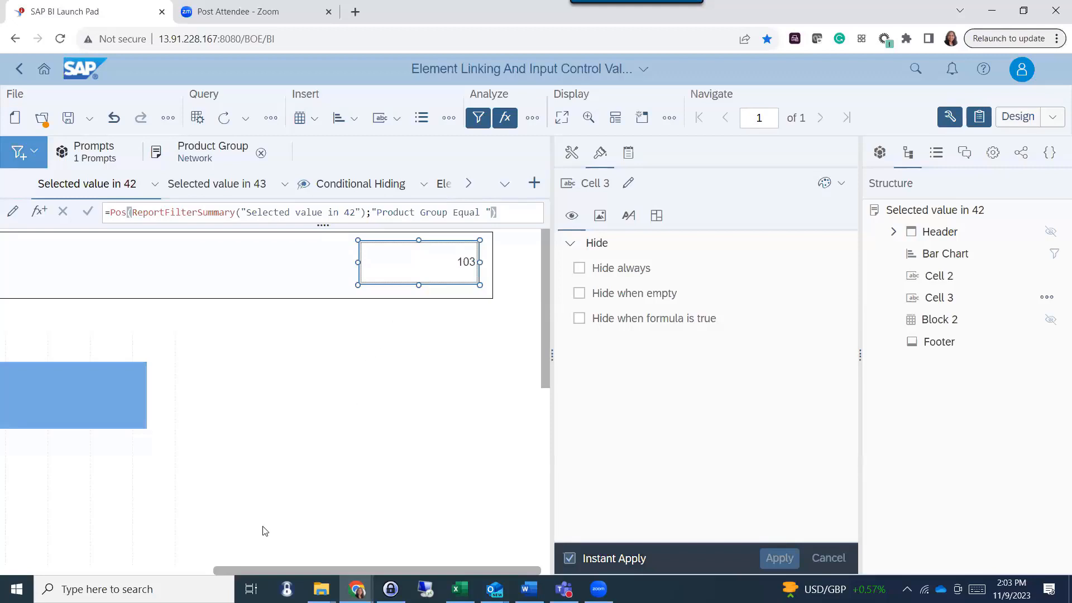
- Select the bar chart's title and review its custom If formula again
left_click_drag(228, 572, 19, 550)
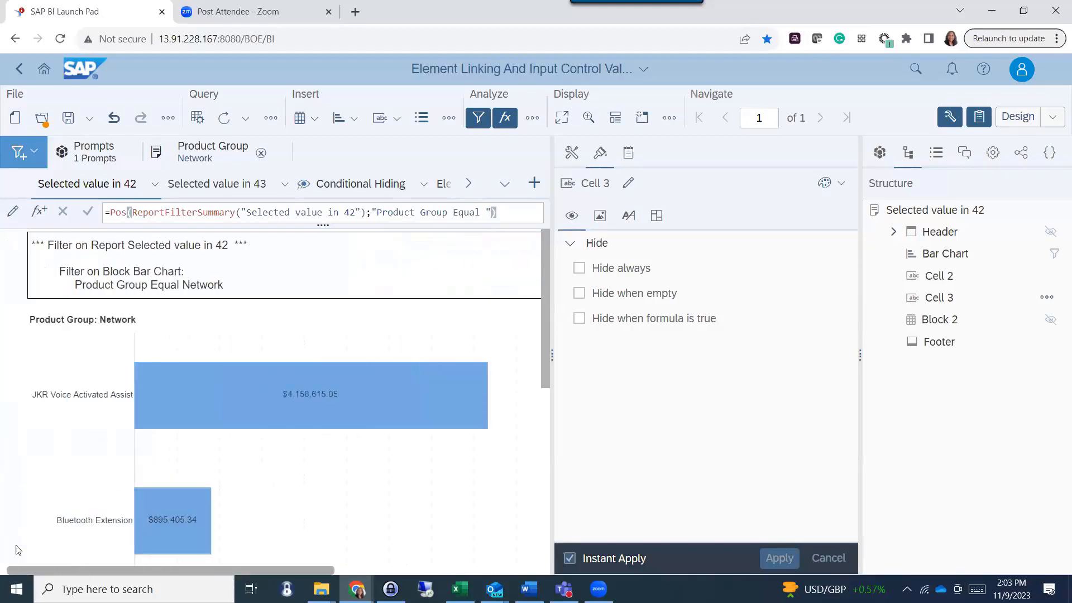
left_click(104, 325)
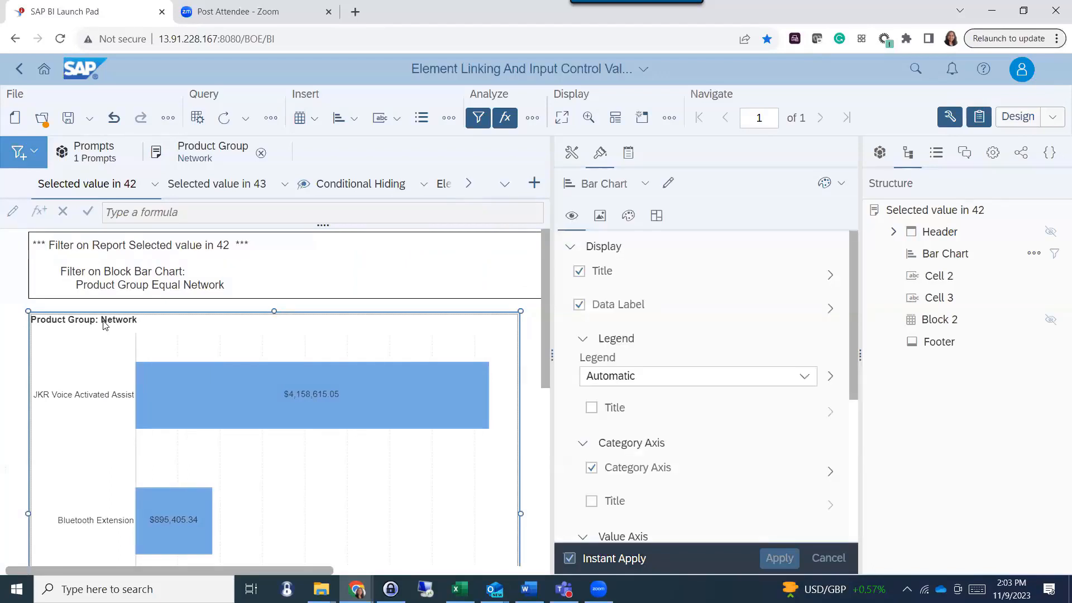
left_click(104, 322)
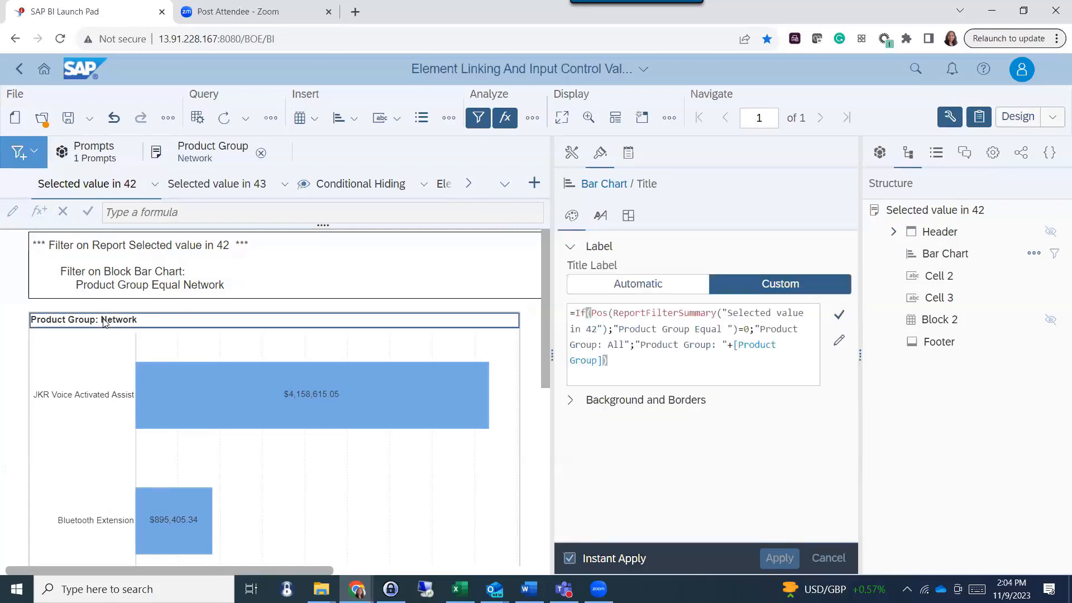
- Unhide Block 2, the product group table beside the bar chart
left_click_drag(283, 568, 538, 562)
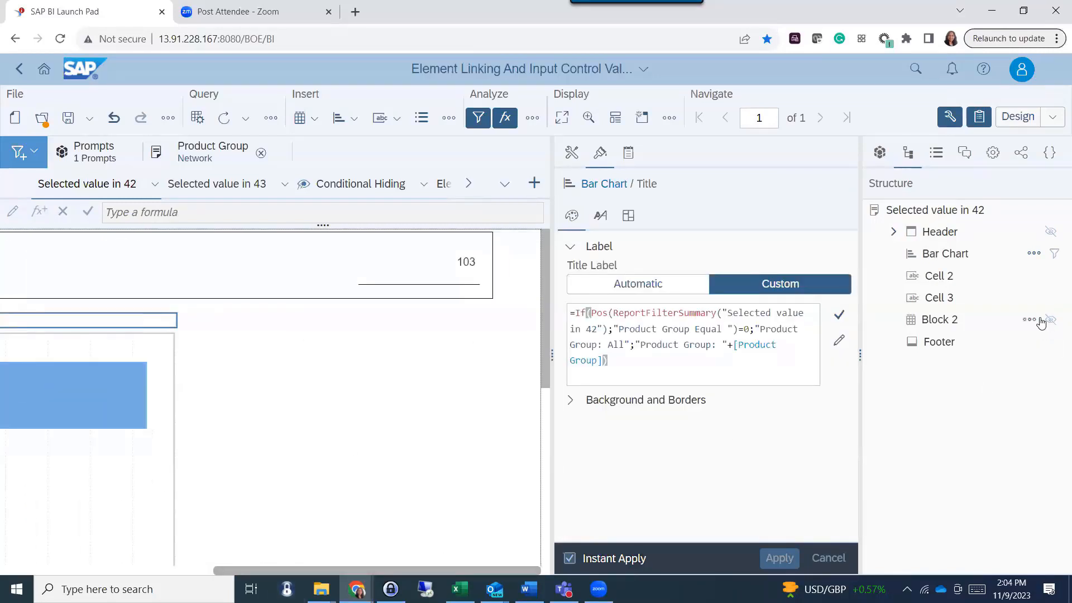
left_click(1030, 321)
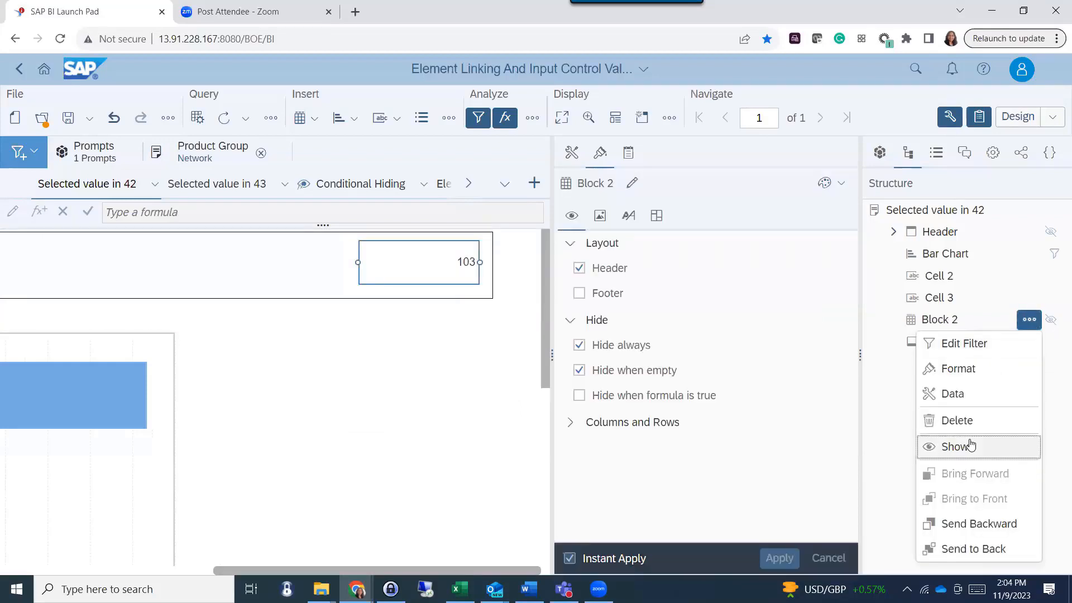
left_click(952, 446)
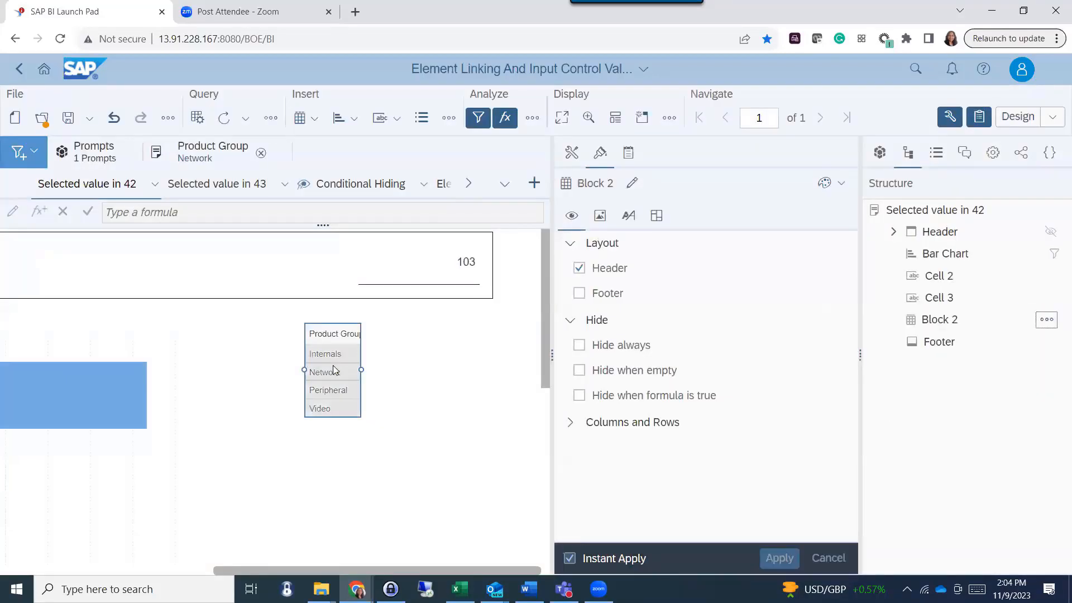
- Add Block 2 as a target of the Product Group input control, alongside the bar chart
left_click(330, 355)
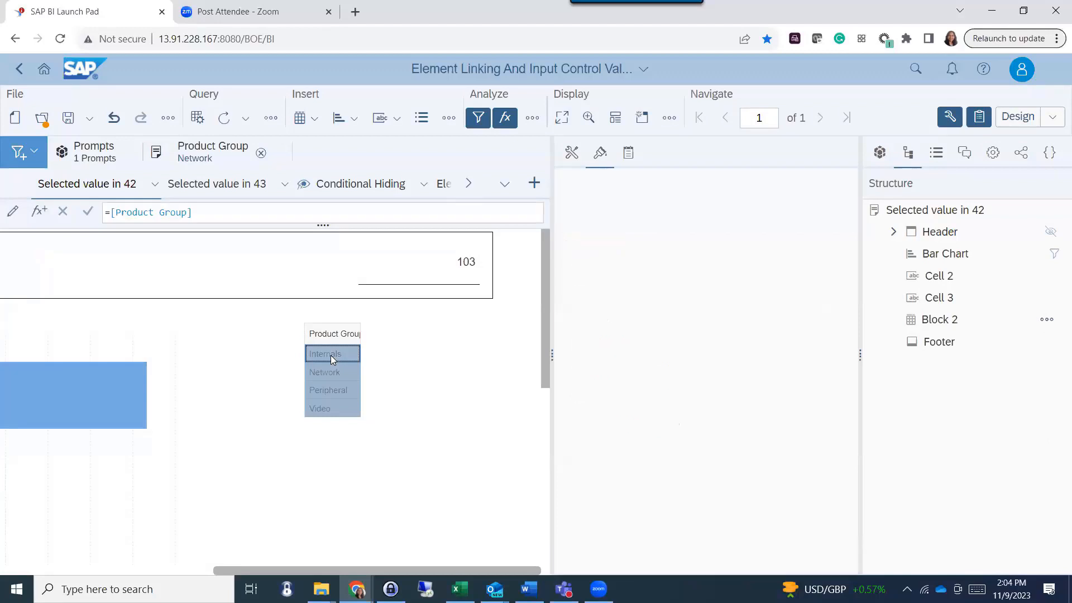
left_click(322, 372)
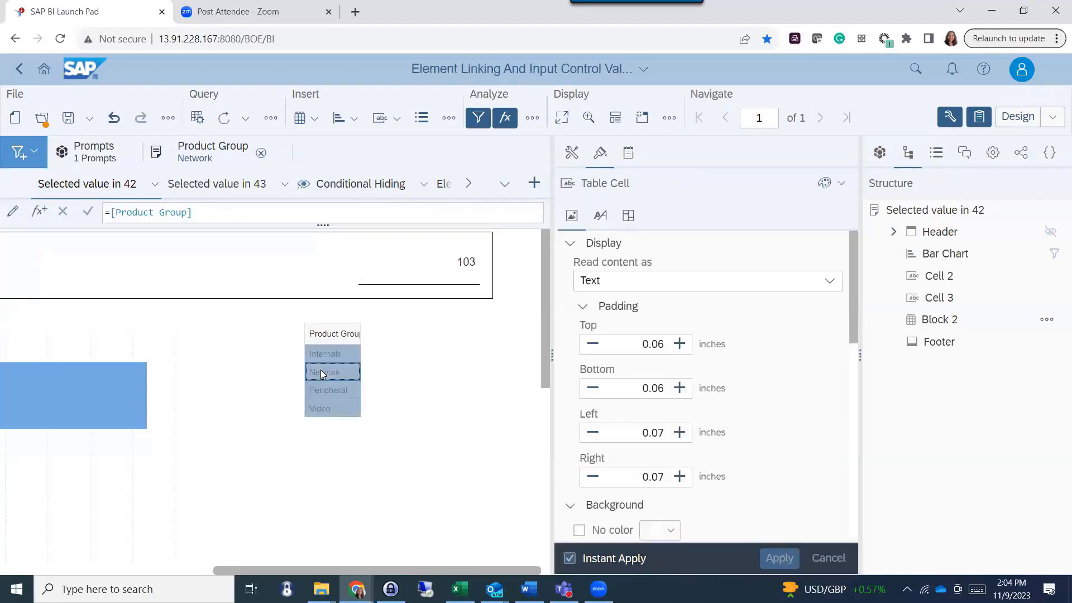
left_click(182, 152)
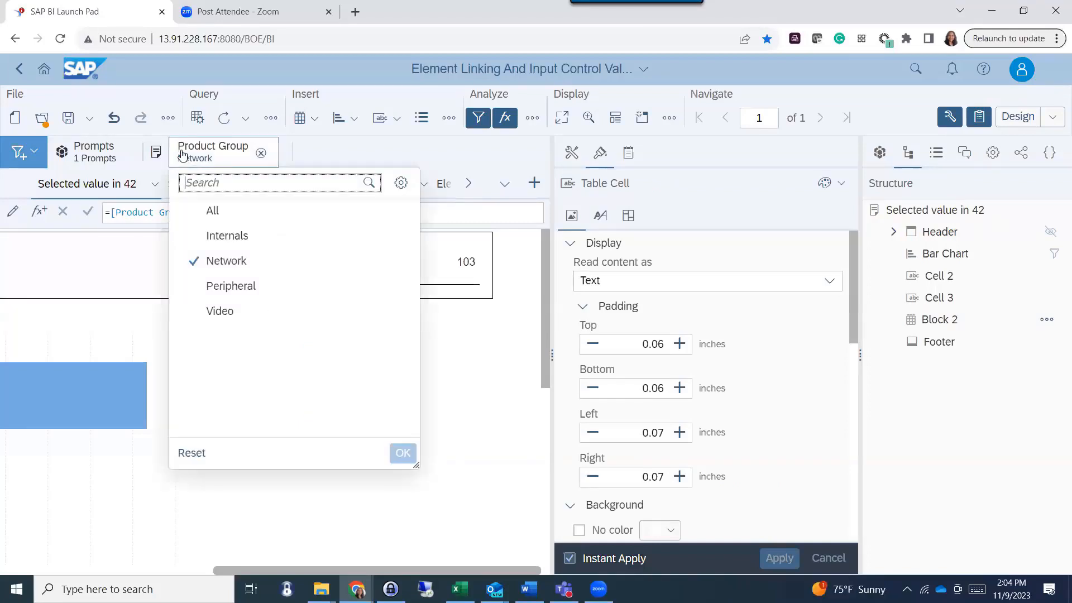
left_click(401, 182)
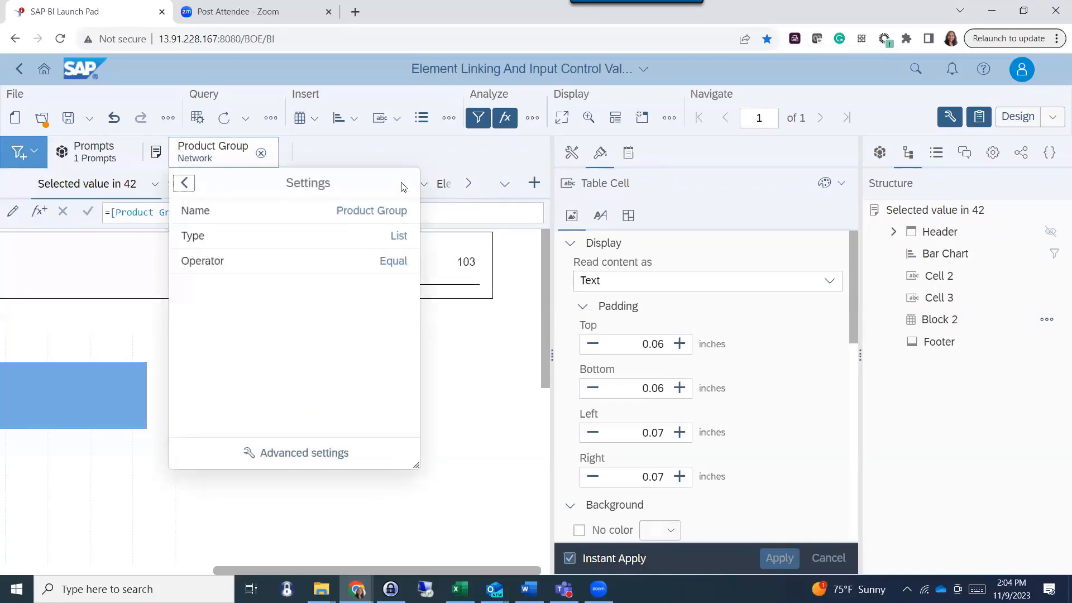
left_click(296, 454)
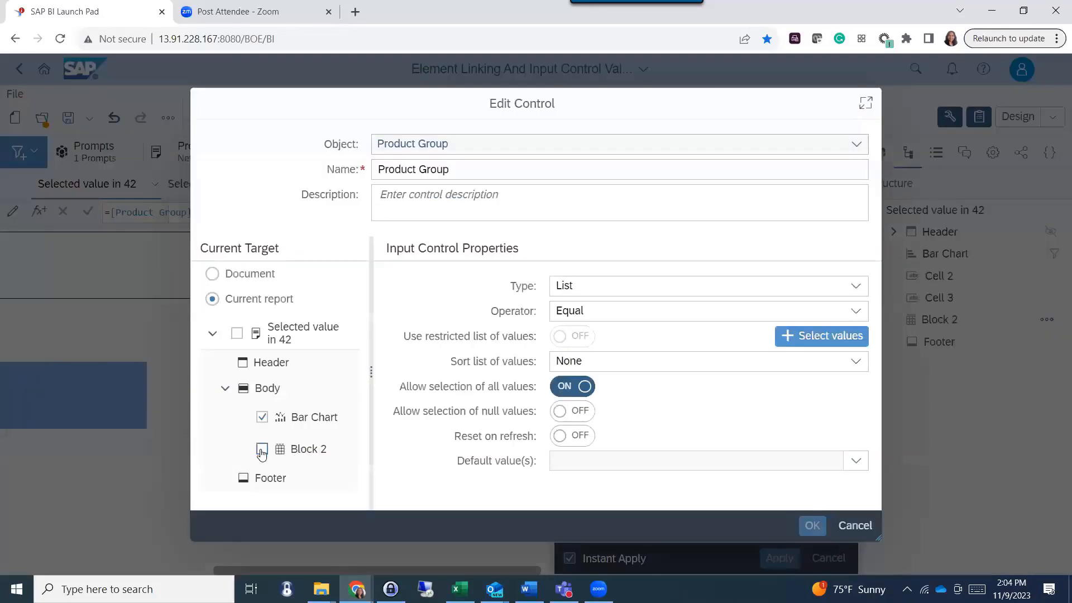
left_click(262, 450)
left_click(809, 526)
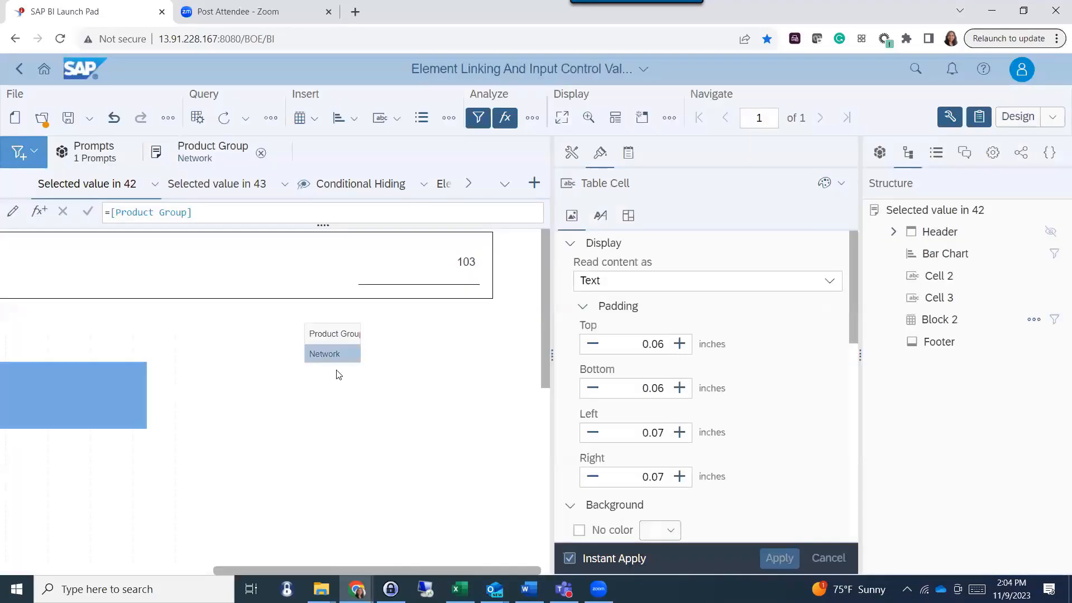
- Select Block 2 and turn off its header so only the product group value row is displayed
left_click(318, 354)
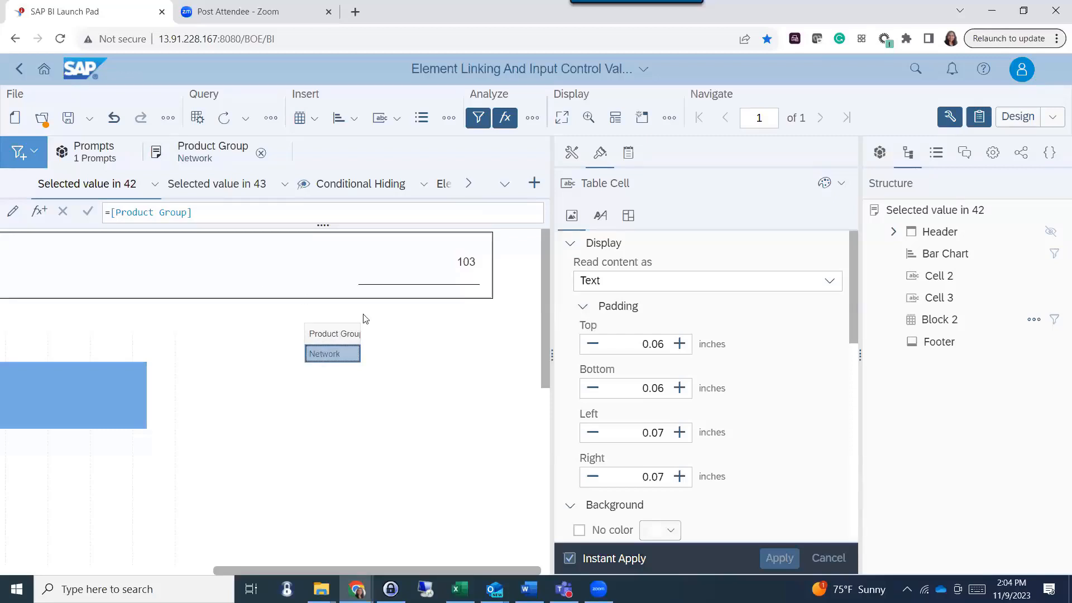
left_click(326, 354)
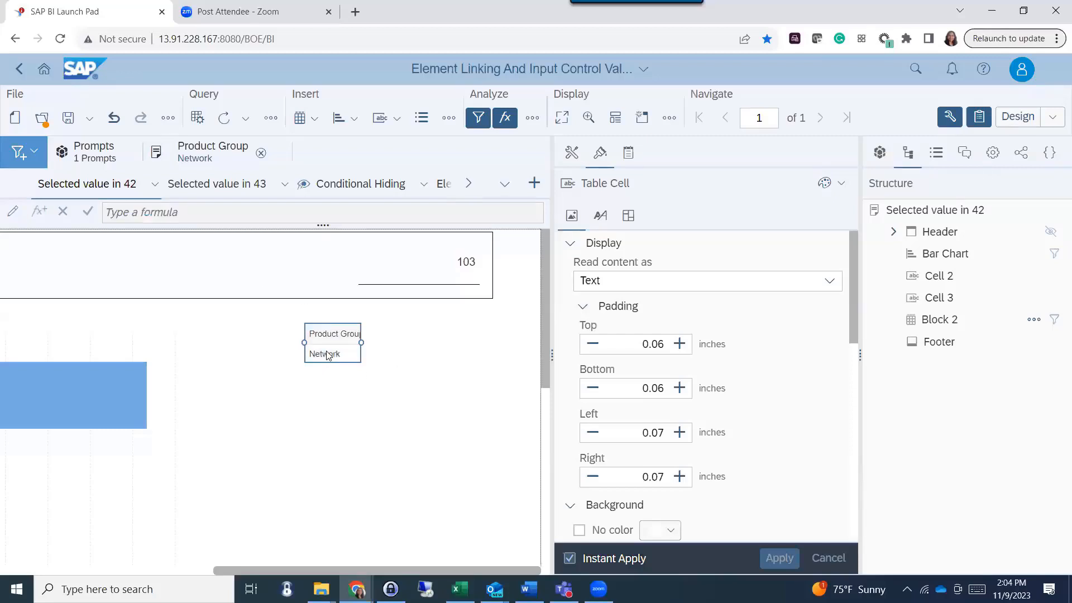
left_click(326, 352)
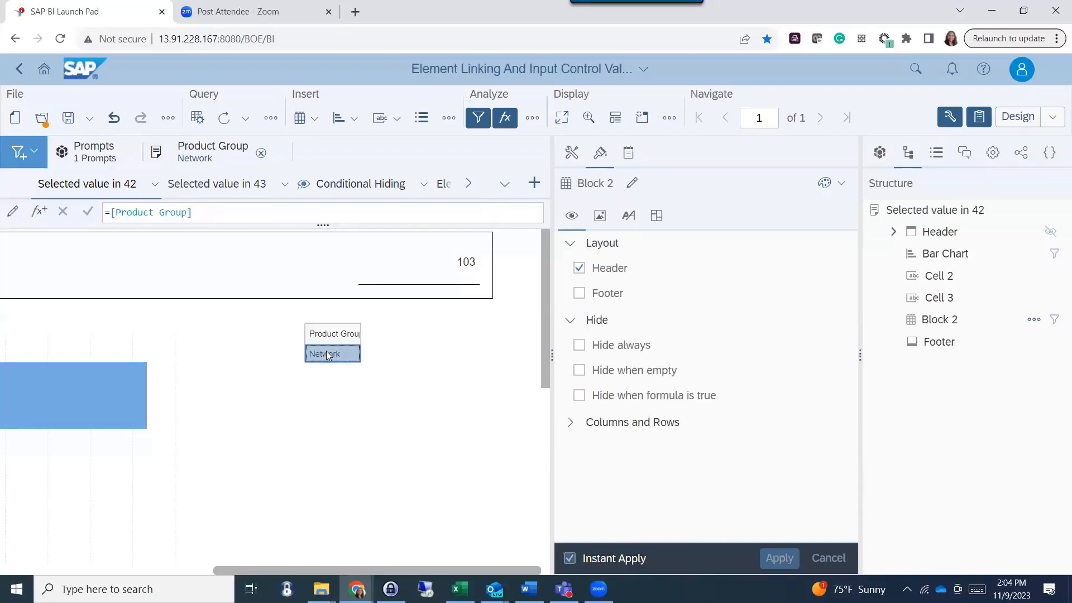
left_click(324, 336)
left_click(323, 336)
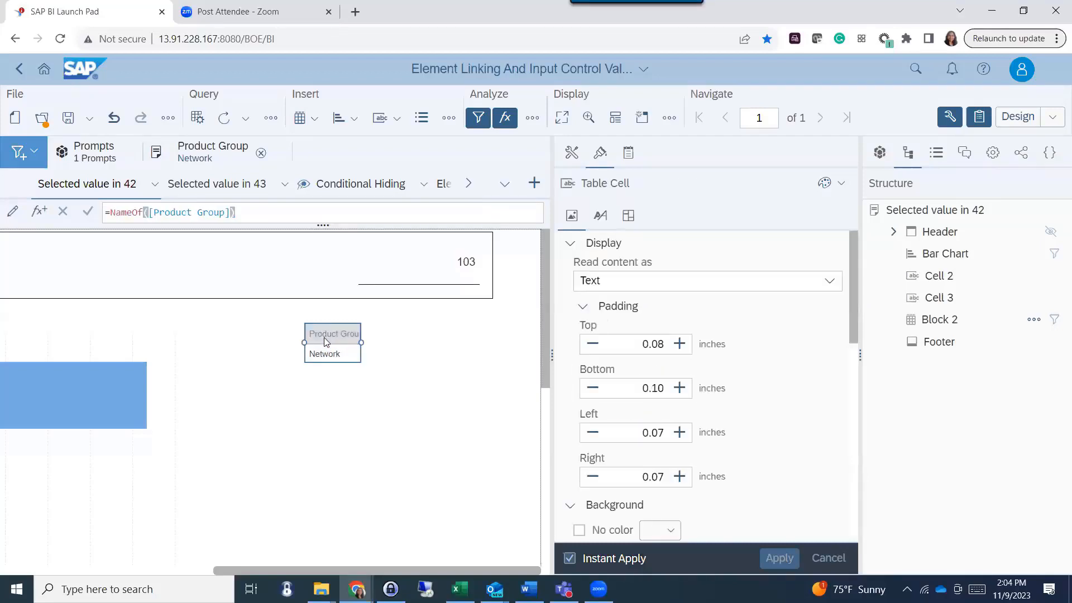
left_click(324, 348)
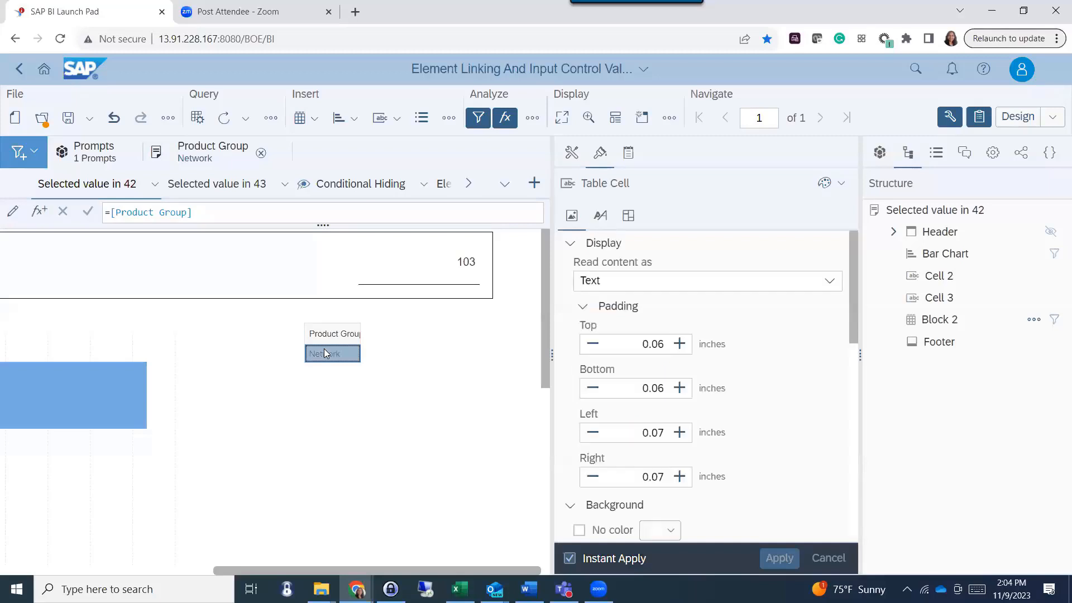
left_click(324, 349)
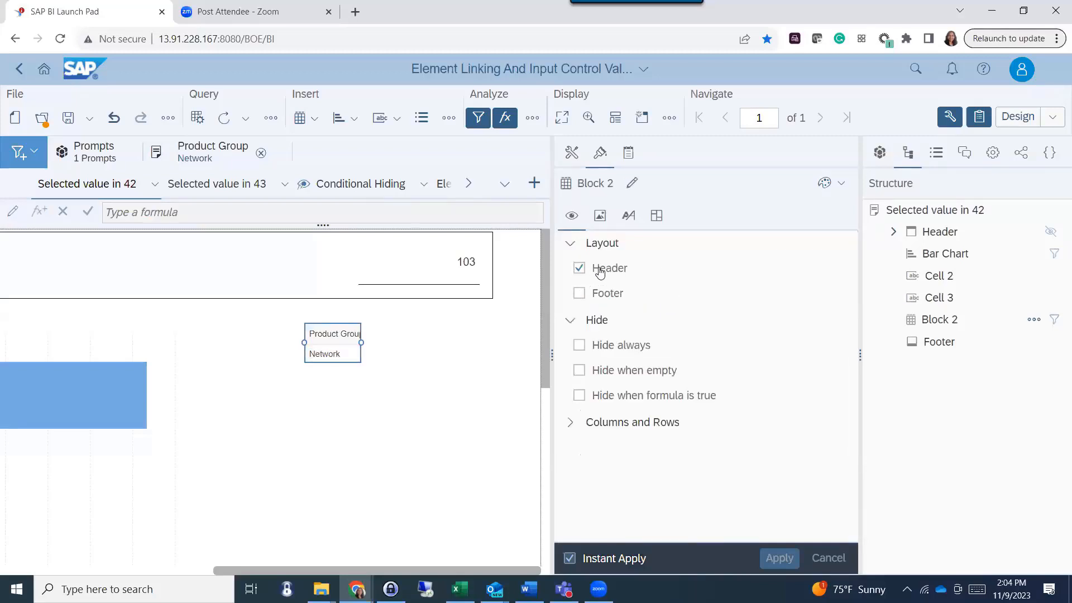
left_click(601, 270)
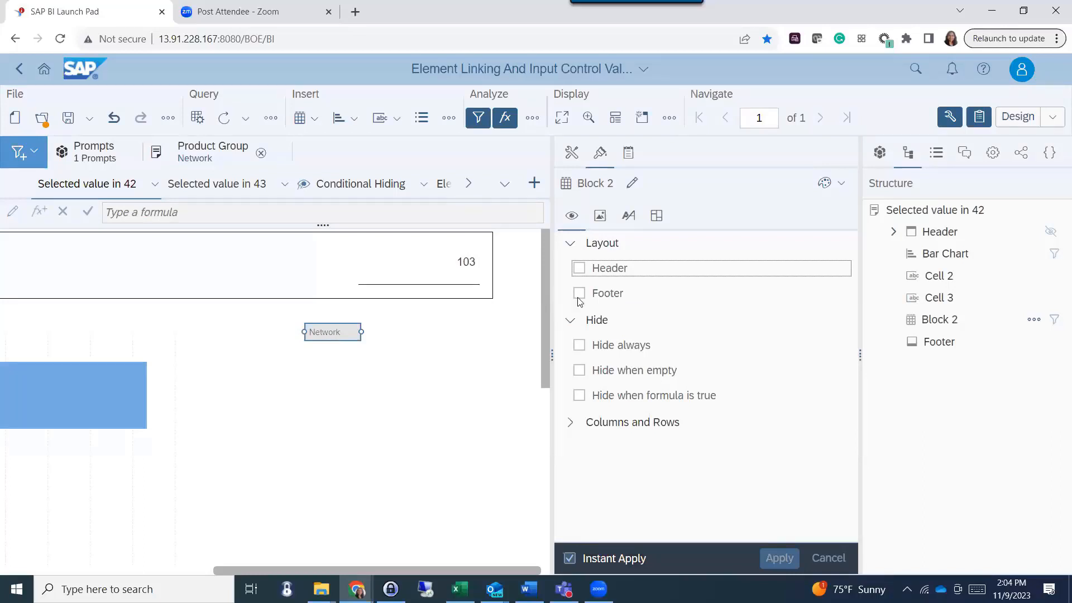
- Remove all borders from Block 2 in its appearance formatting
left_click(654, 216)
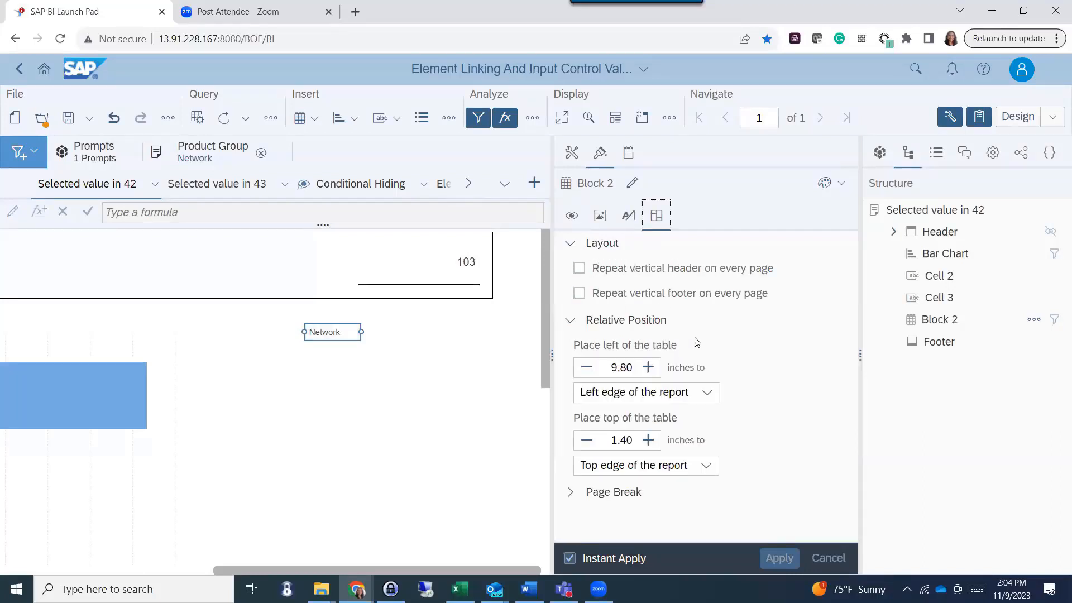
left_click(576, 211)
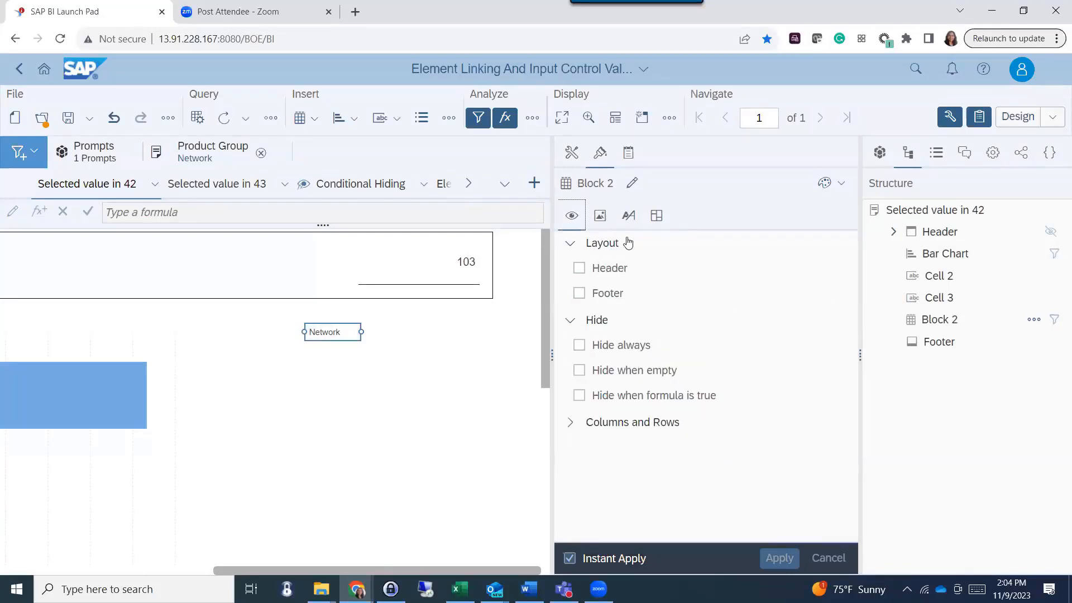
left_click(600, 216)
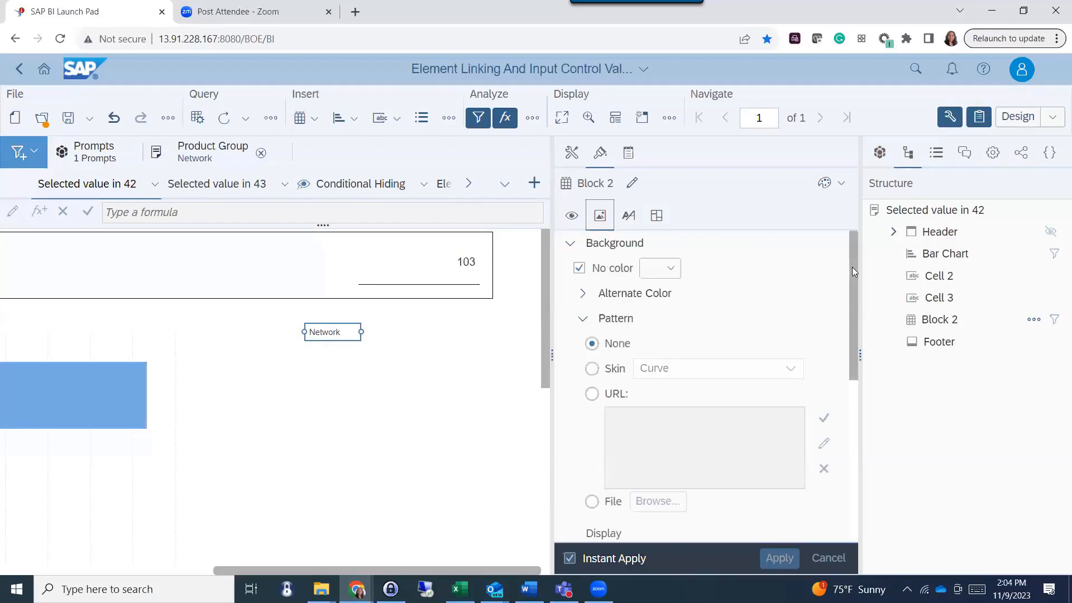
left_click_drag(852, 267, 865, 445)
left_click(616, 413)
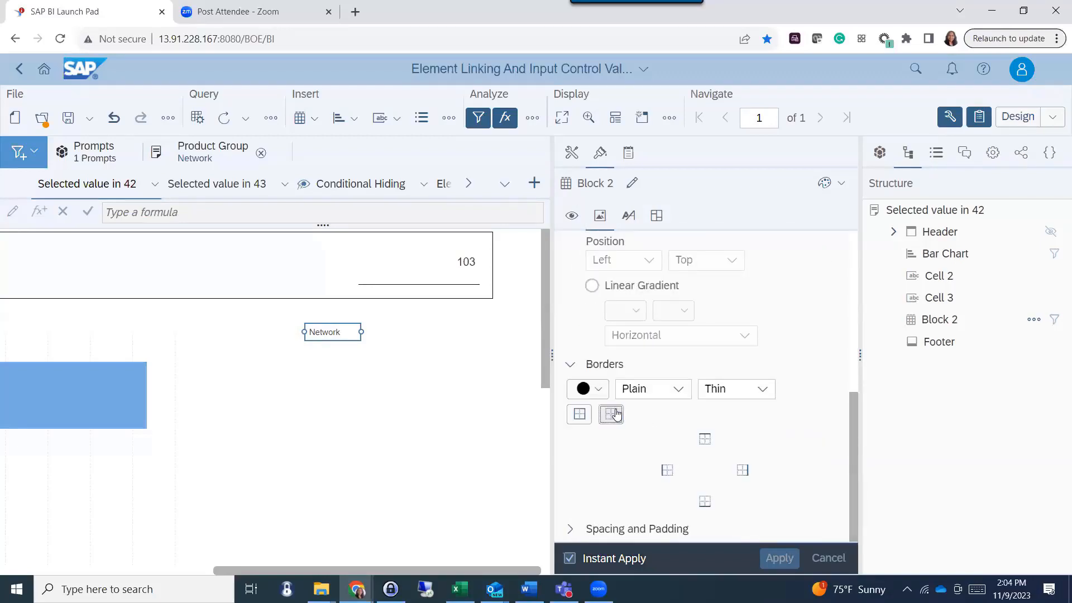
left_click(330, 341)
left_click(326, 345)
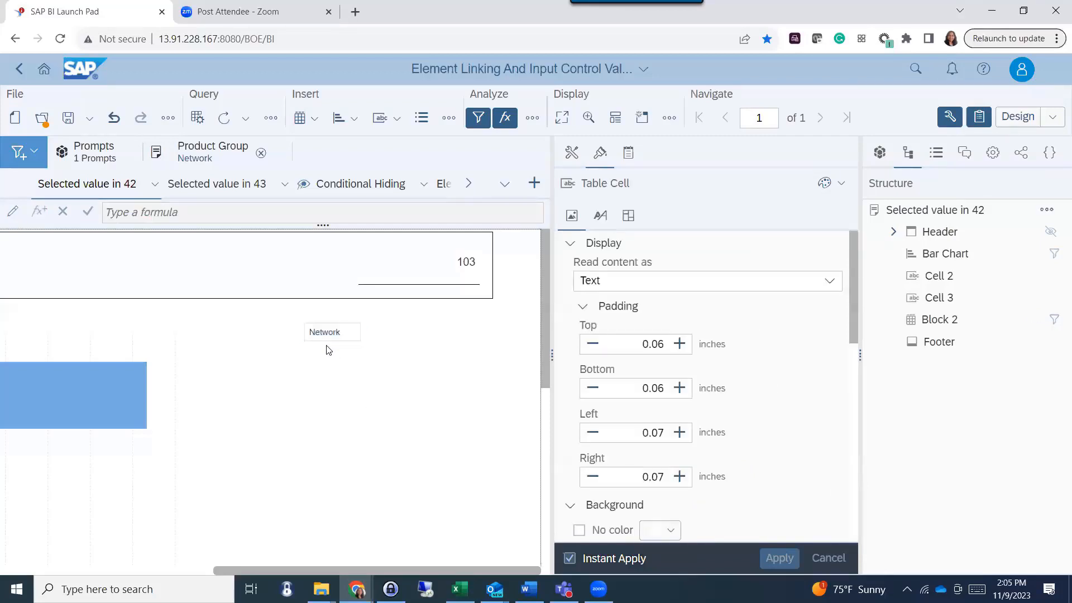
- Edit the Block 2 value cell's formula to =If Count([Product Group])=1;[Product Group];"All"
left_click(325, 335)
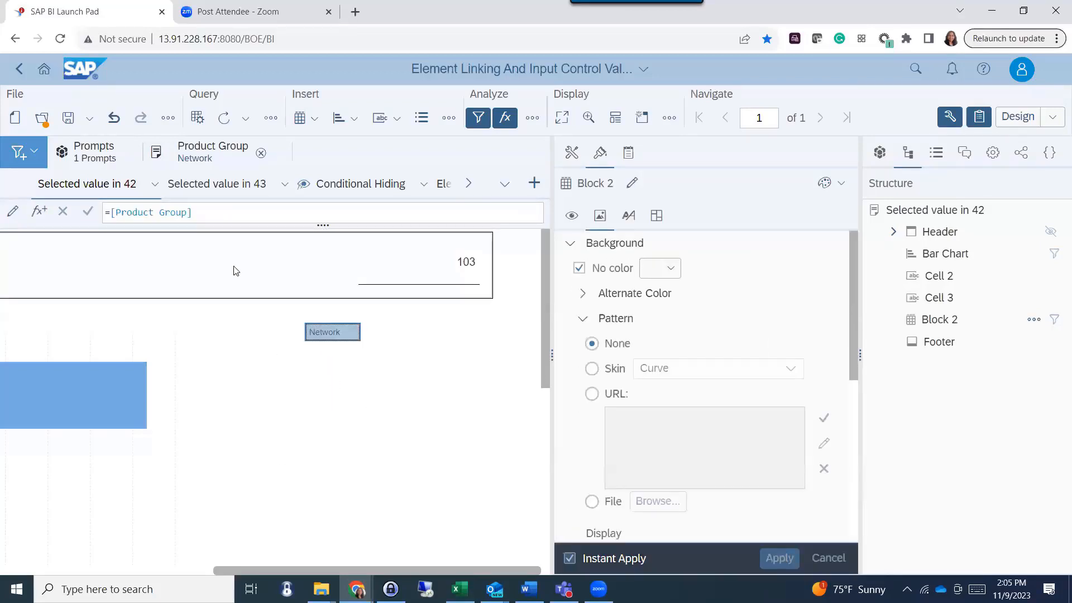
left_click(118, 221)
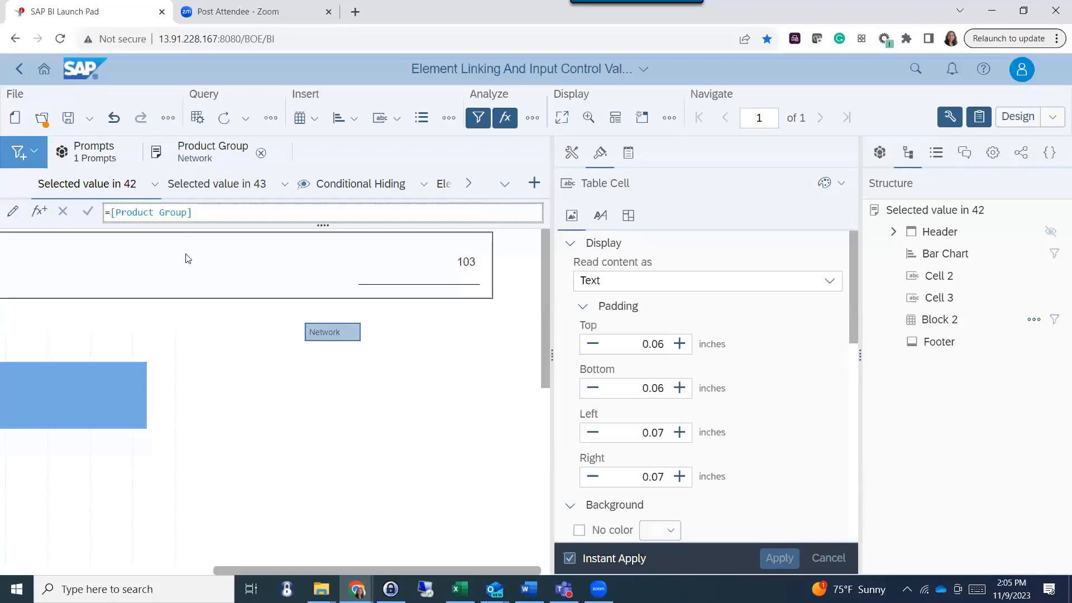
type("If Count")
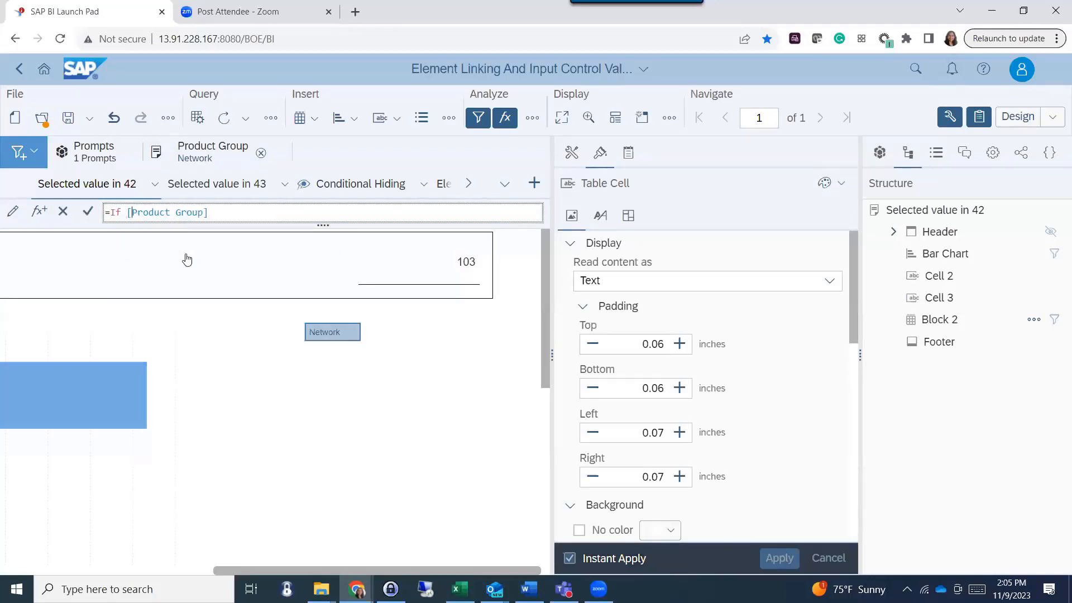
type("(")
left_click(265, 217)
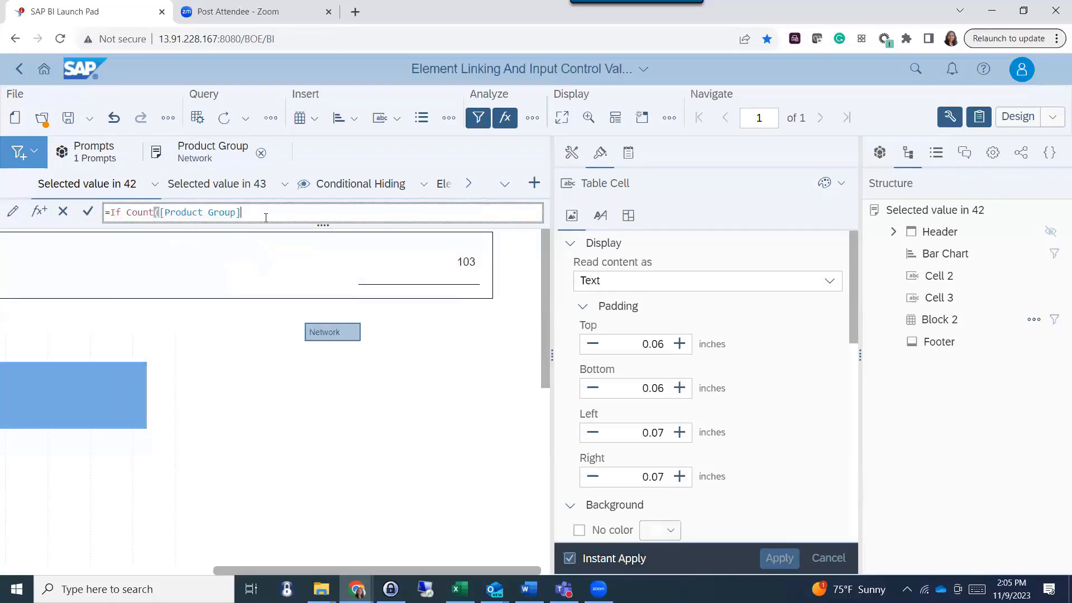
type(")=1;Produ")
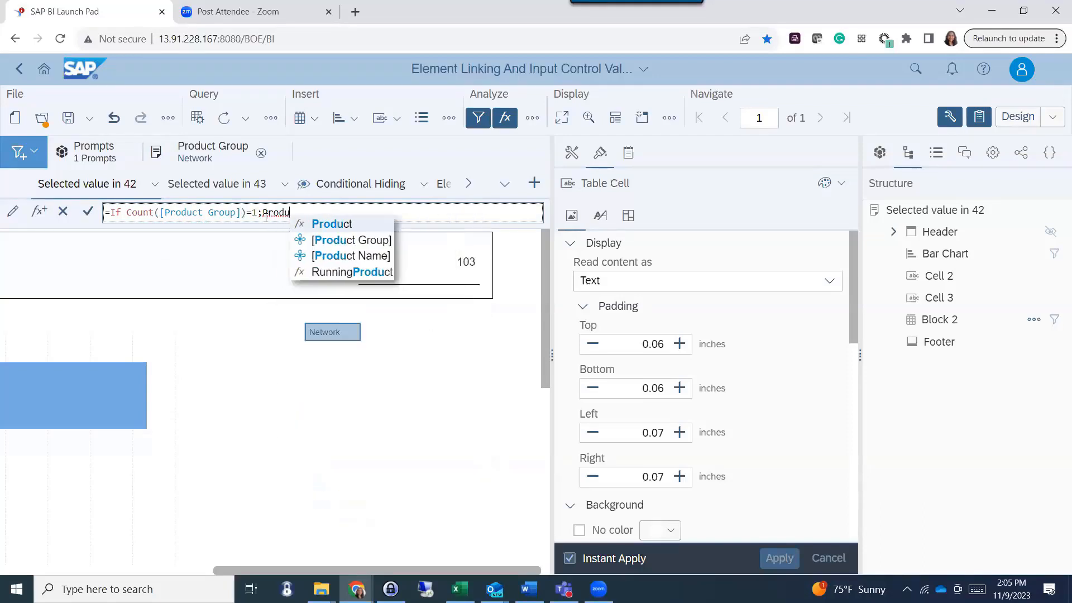
key("Down")
key("Return")
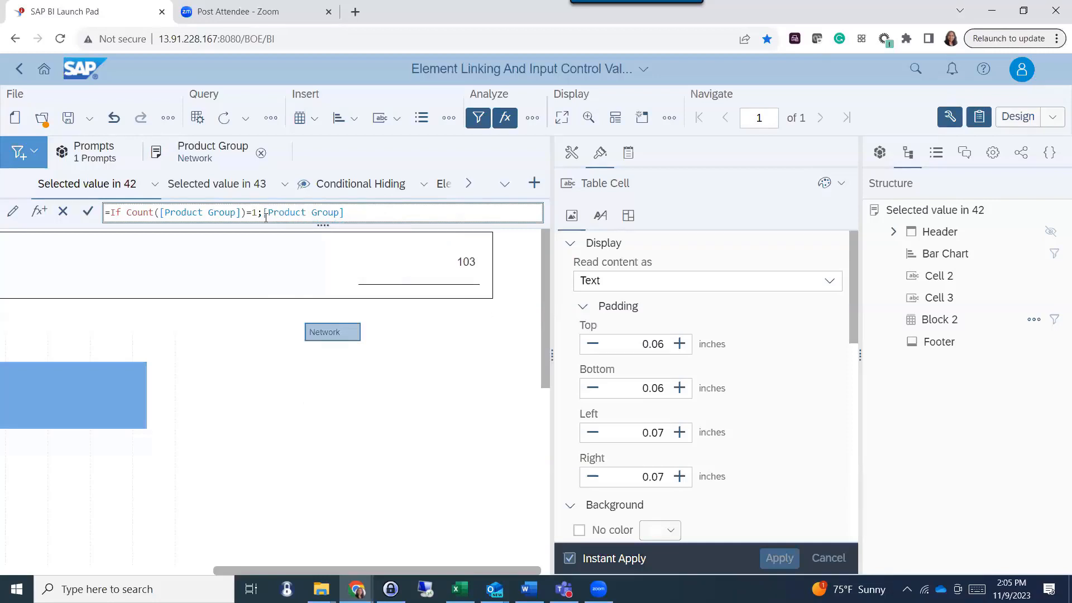
type(";\"All\"")
- Replace the formula's semicolons with Then and Else: =If Count([Product Group])=1 Then [Product Group]Else "All"
double_click(266, 216)
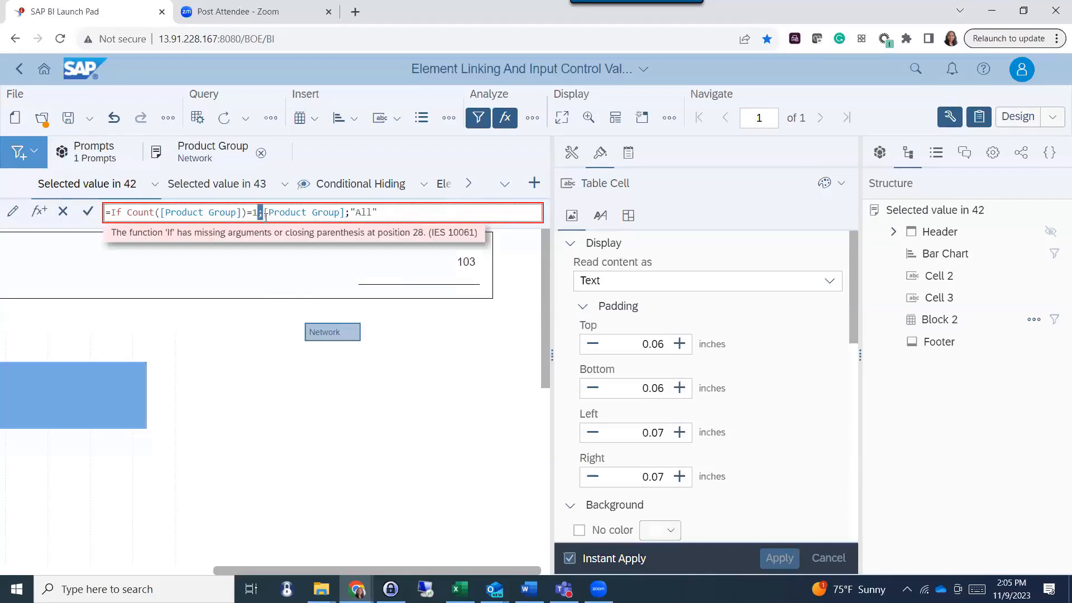
type("Then")
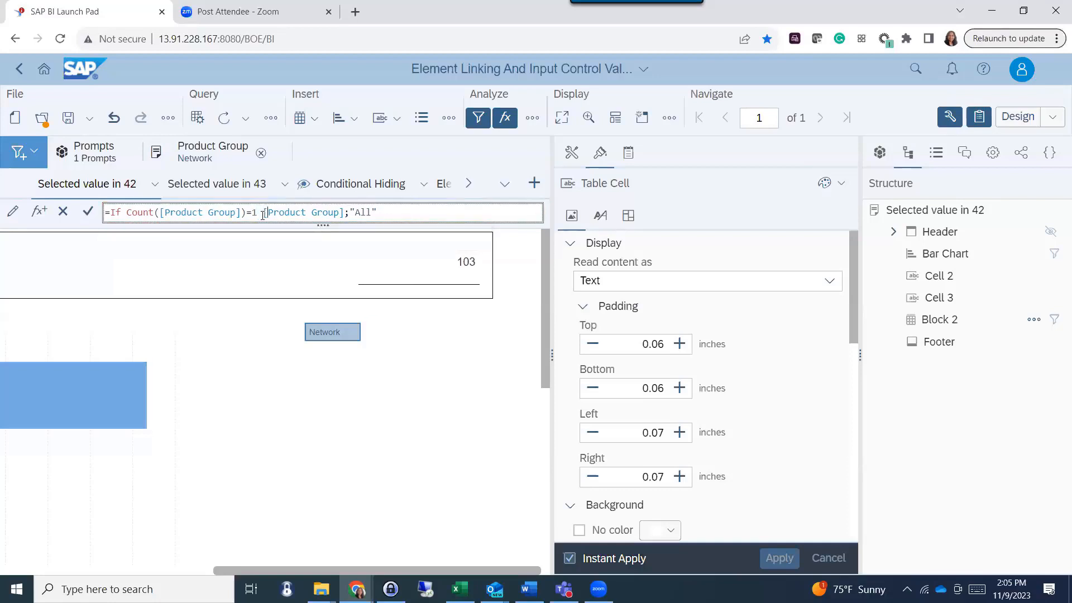
left_click(380, 212)
key("BackSpace")
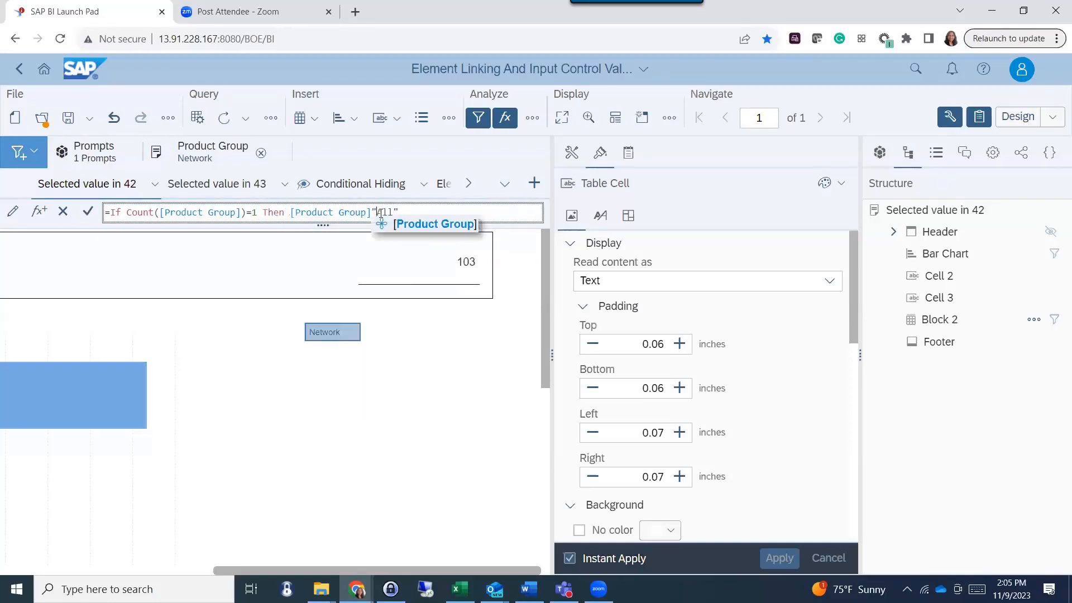
type("Else")
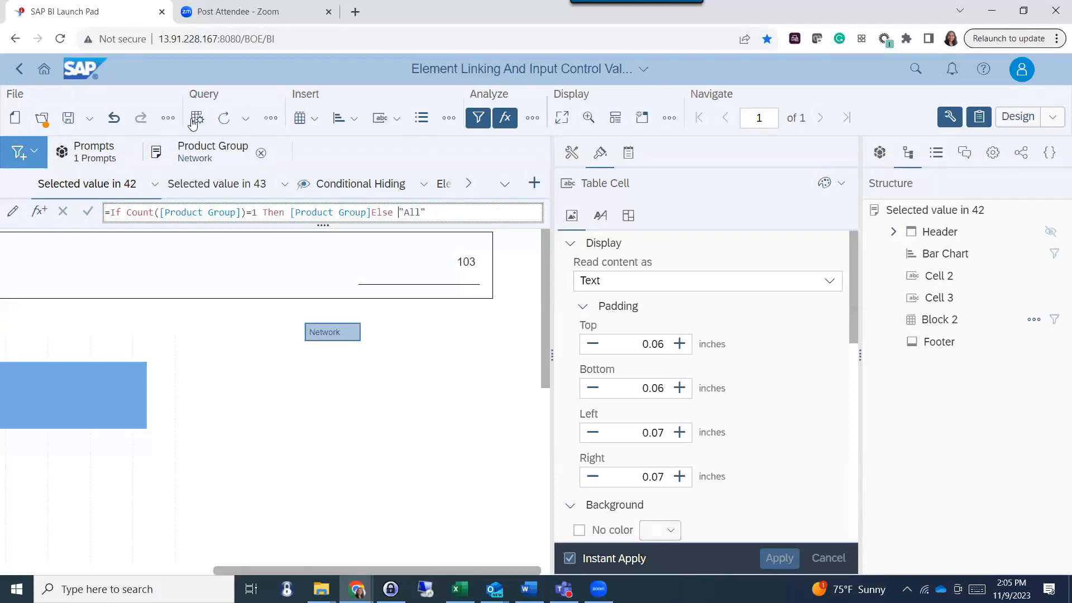
- Switch to the Selected value in 43 report and set its Customer Region input control to All
left_click(217, 186)
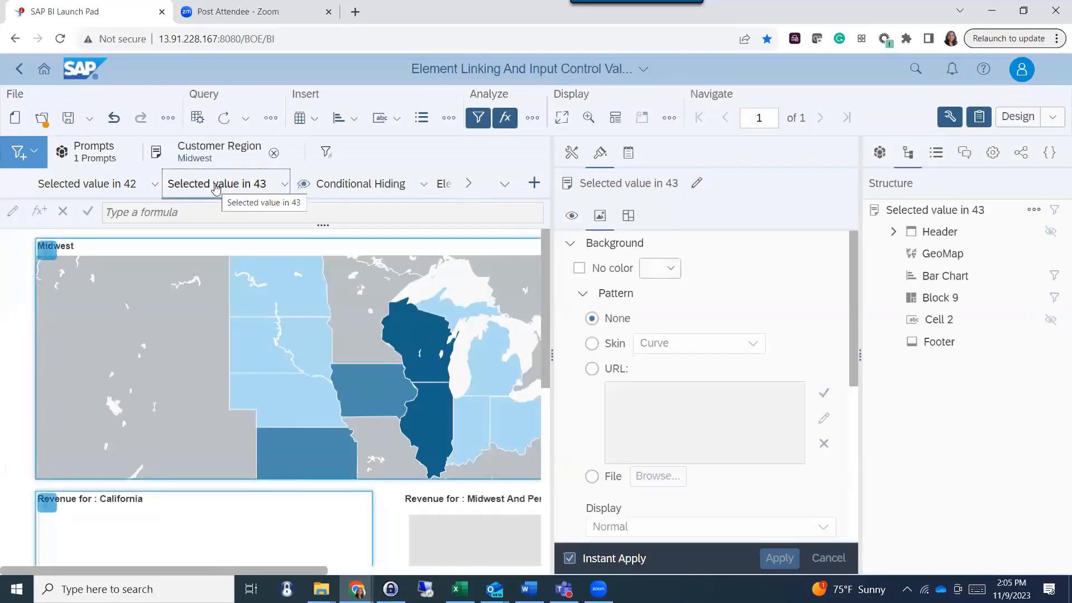
left_click(209, 151)
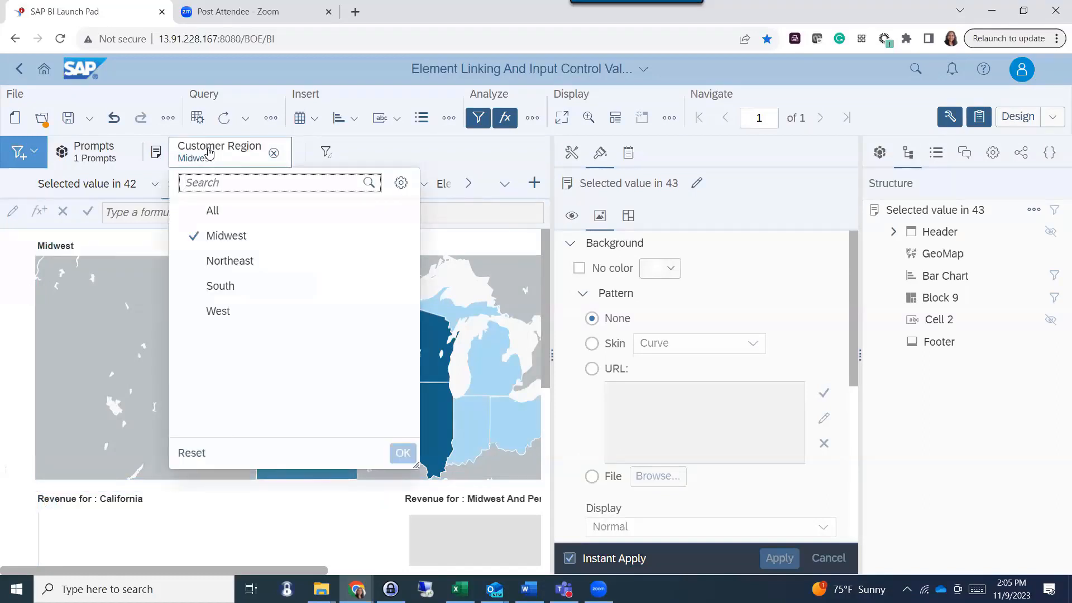
left_click(213, 210)
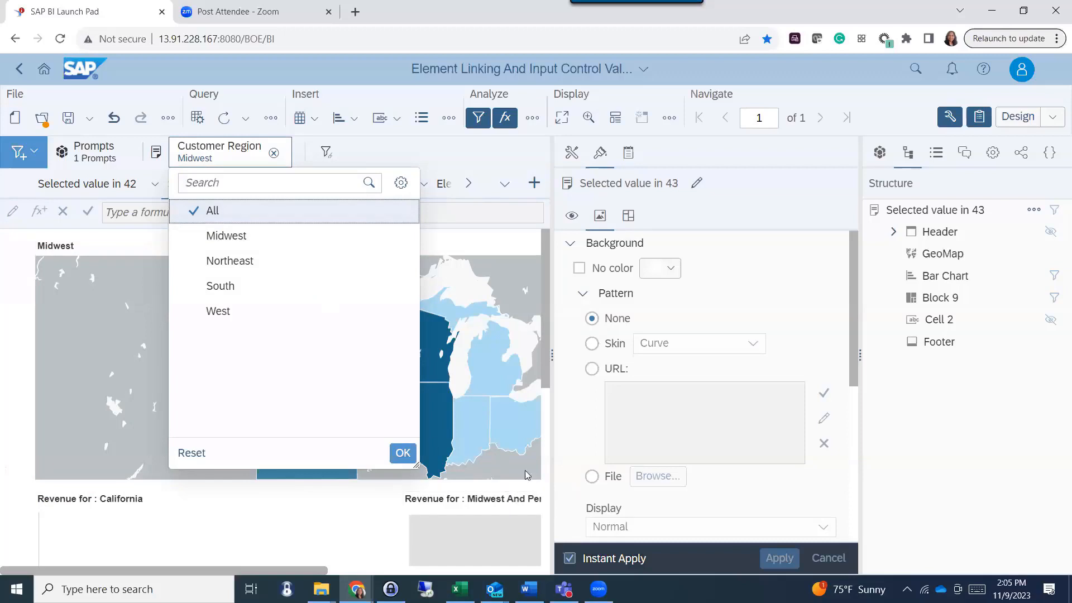
left_click(403, 453)
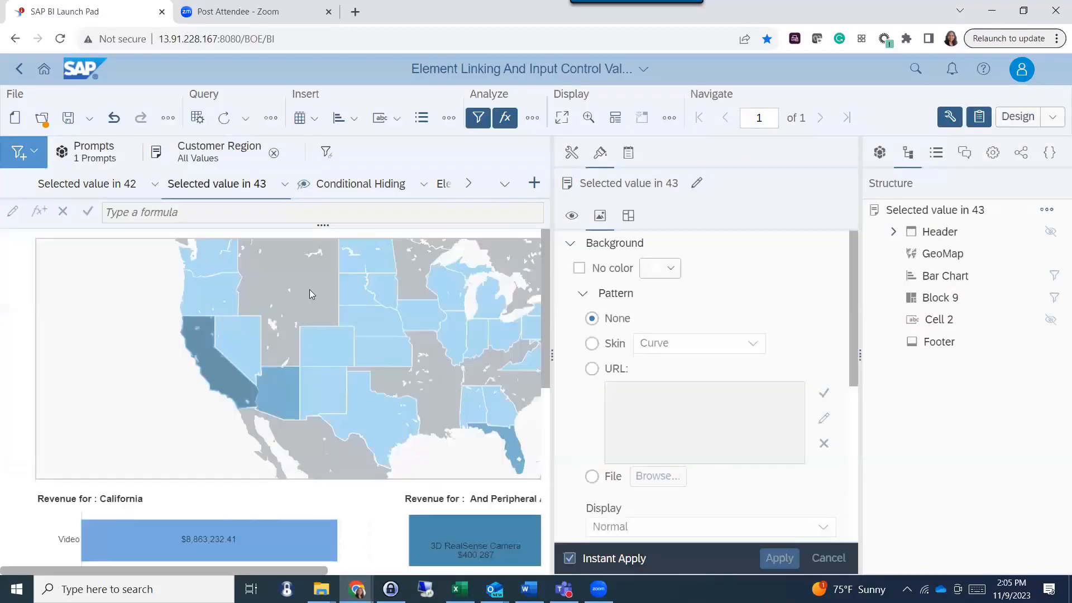
- Select the geo map's plot area, and hide the formatting and structure side panels to widen the report view
left_click(68, 320)
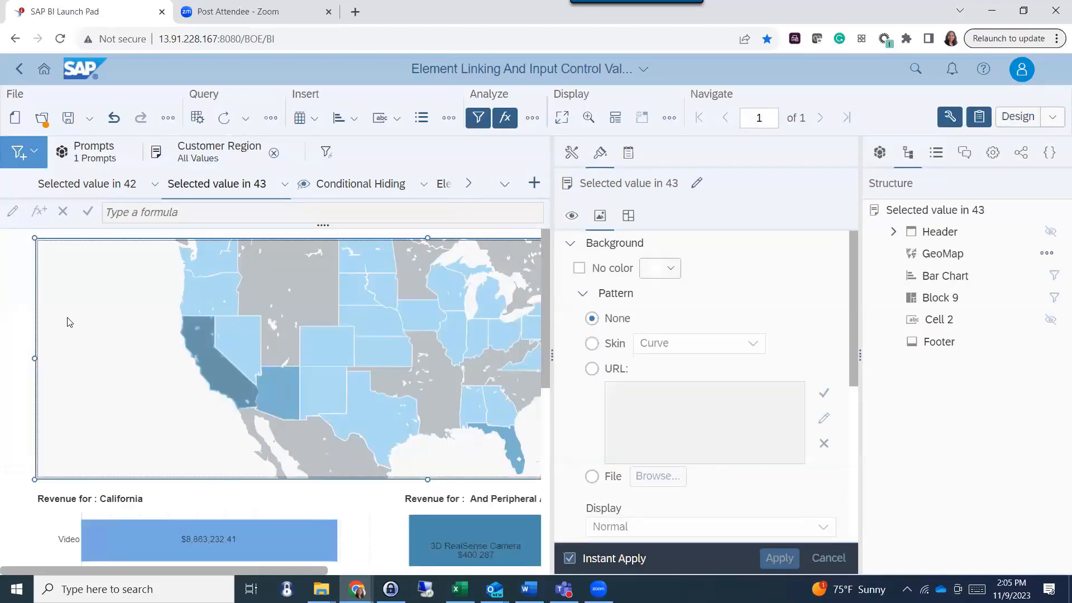
left_click(91, 399)
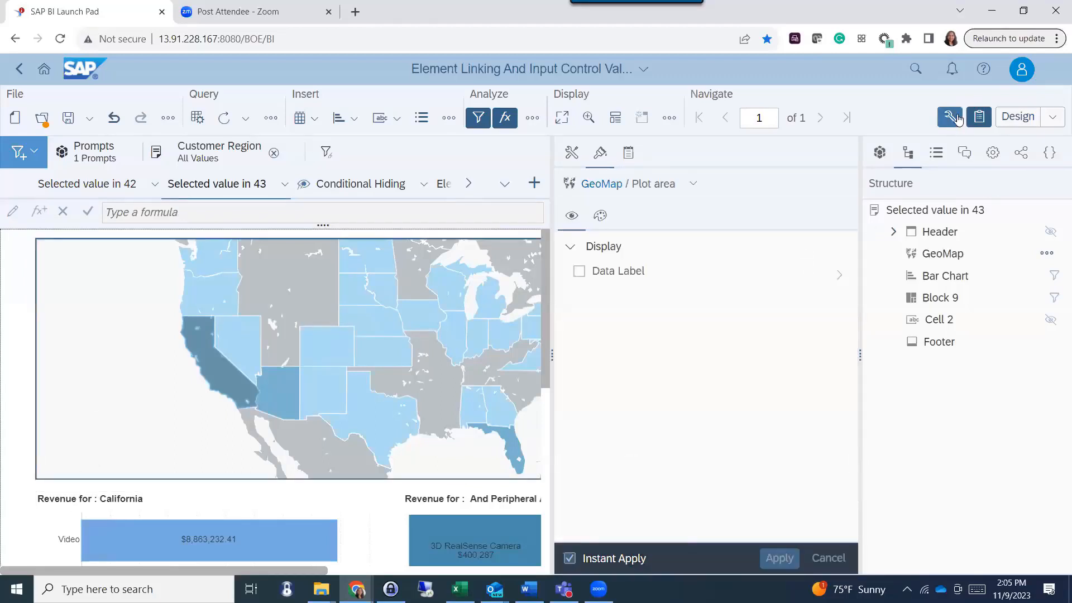
left_click(950, 117)
left_click(978, 119)
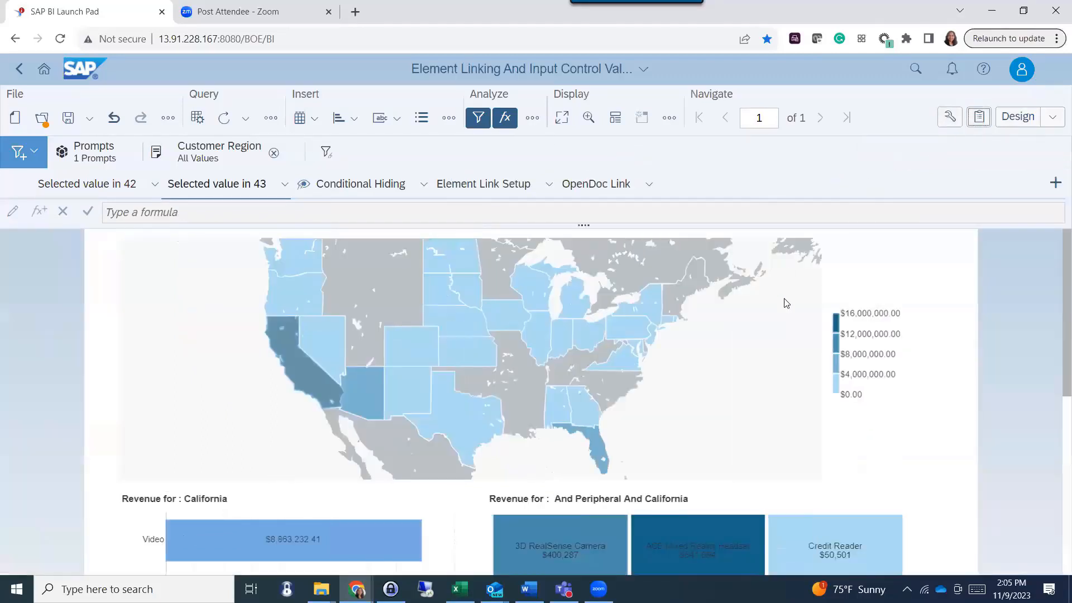
- Select the geo map and filter the report to Midwest with the Customer Region input control
left_click(790, 358)
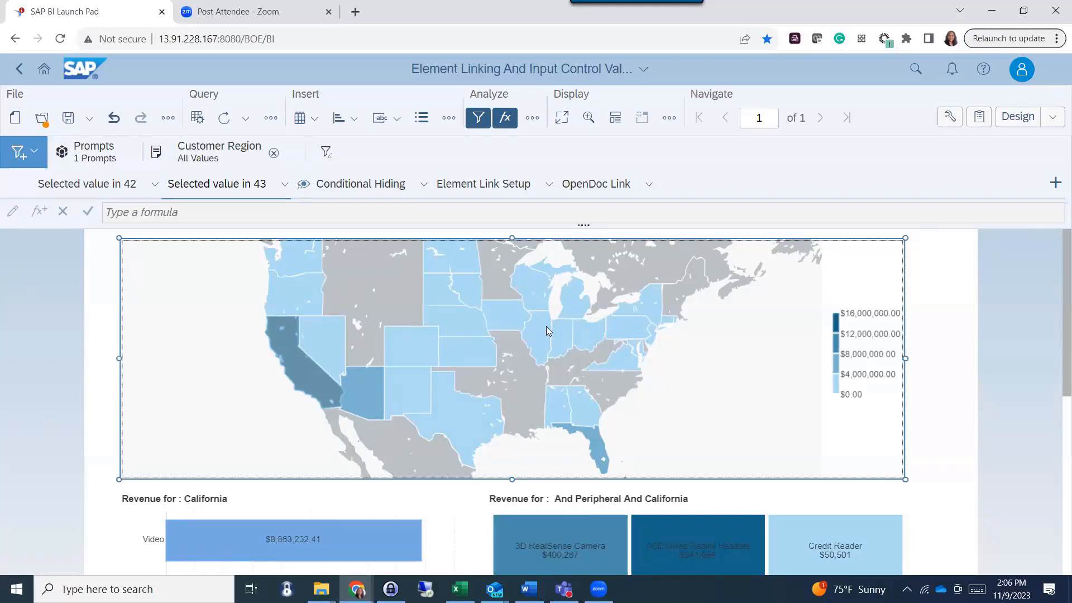
mouse_move(330, 339)
left_click(208, 162)
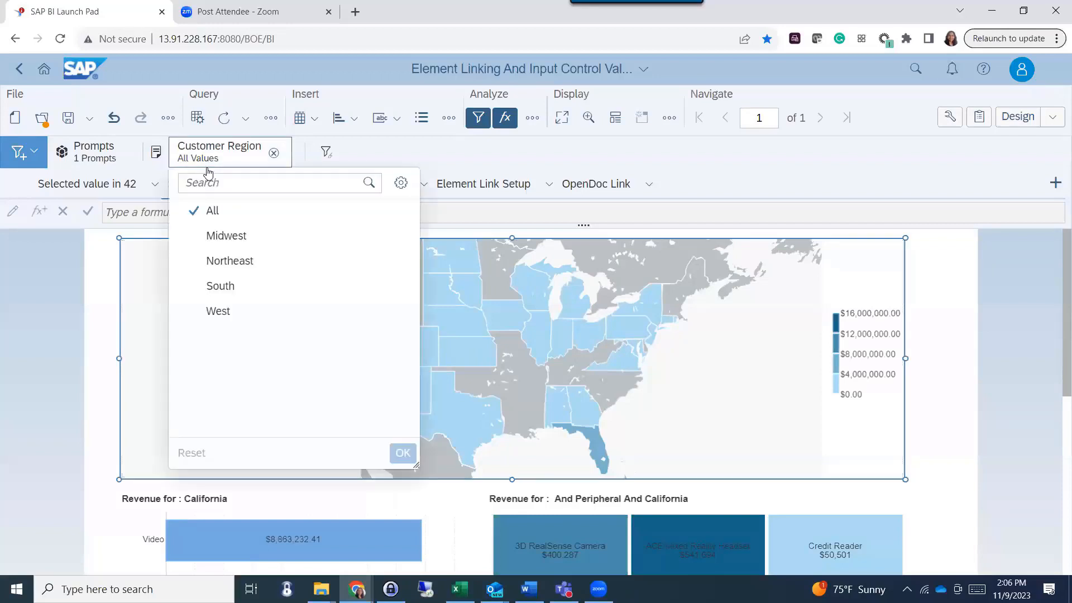
left_click(216, 236)
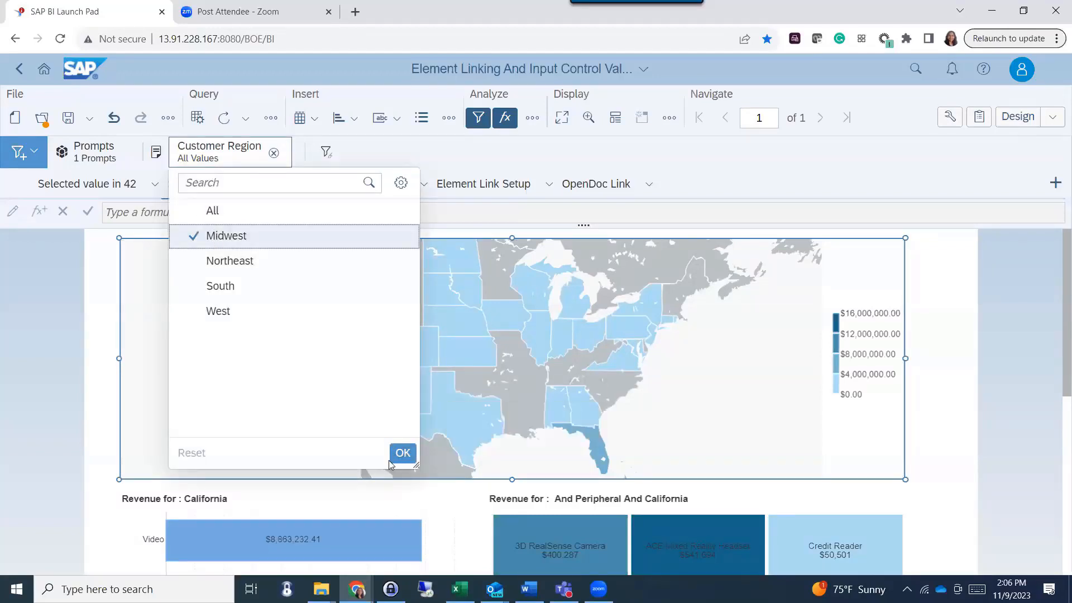
left_click(400, 452)
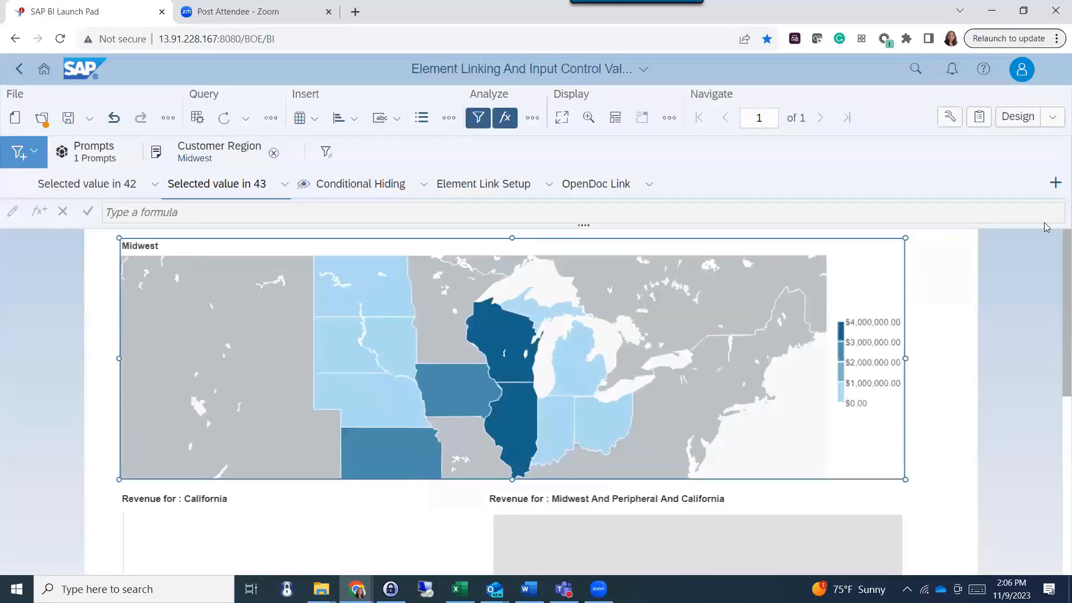
- Show the geo map title's formatting options and examine the InputControlFilter function in its custom label formula
left_click(153, 247)
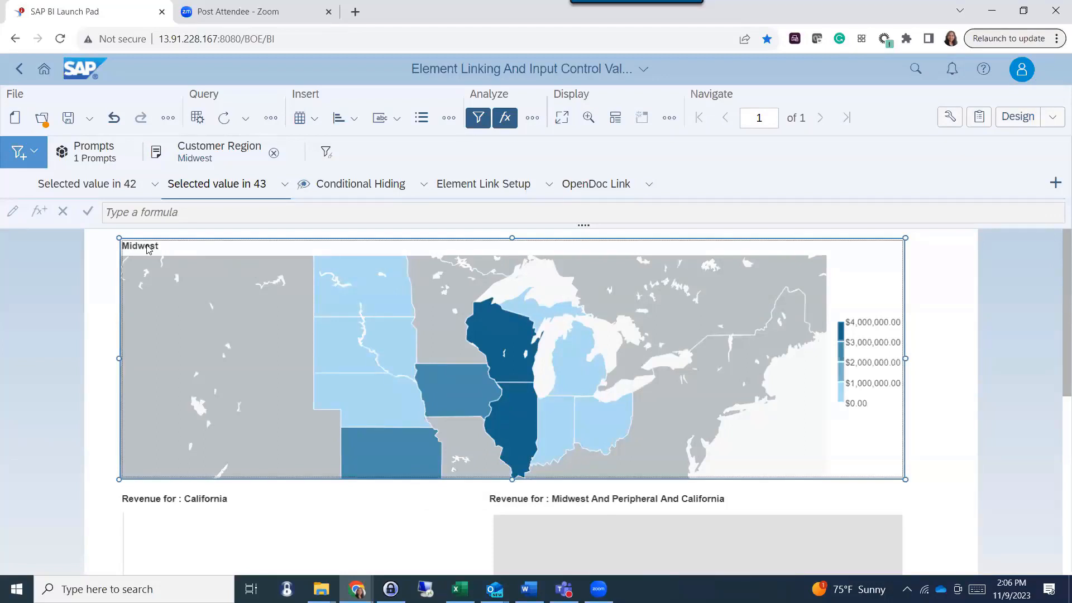
left_click(949, 120)
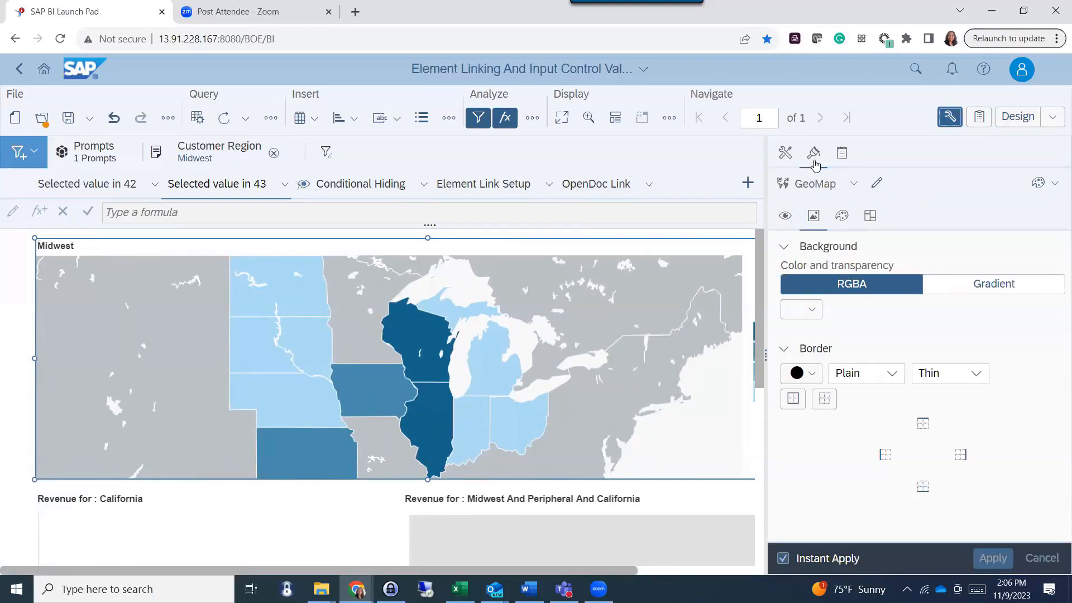
left_click(86, 247)
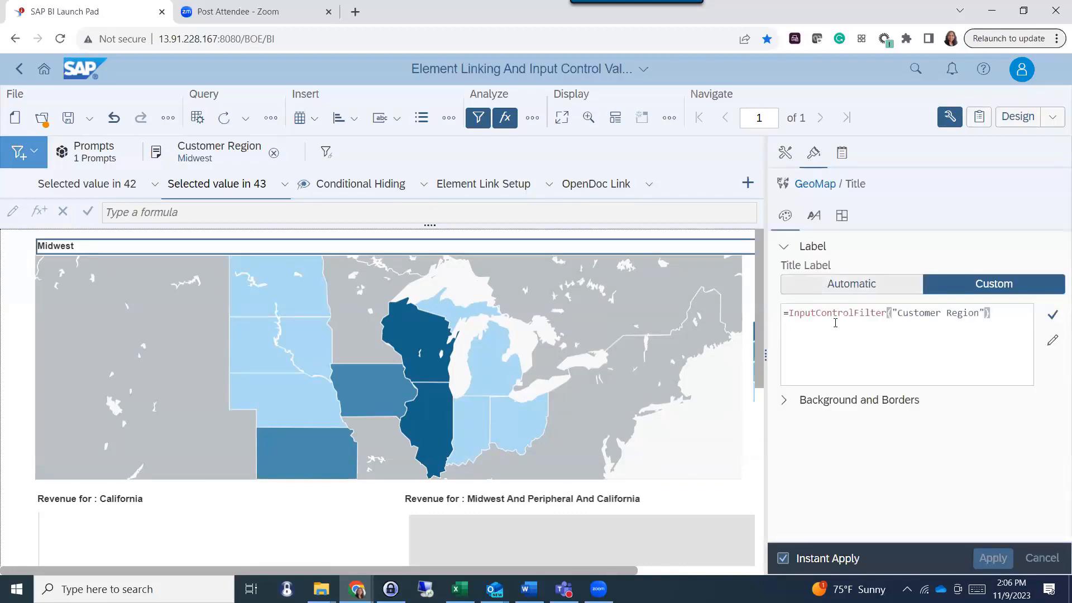
left_click_drag(990, 314, 817, 313)
double_click(817, 314)
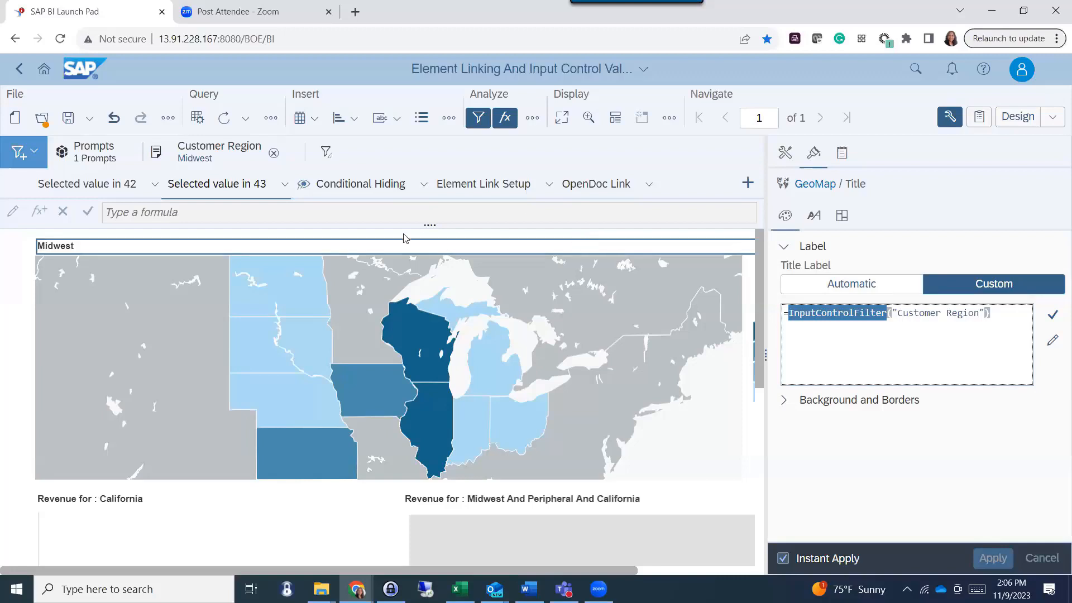
- Check the Customer Region input control's name in its advanced settings, and close them without changes
left_click(219, 159)
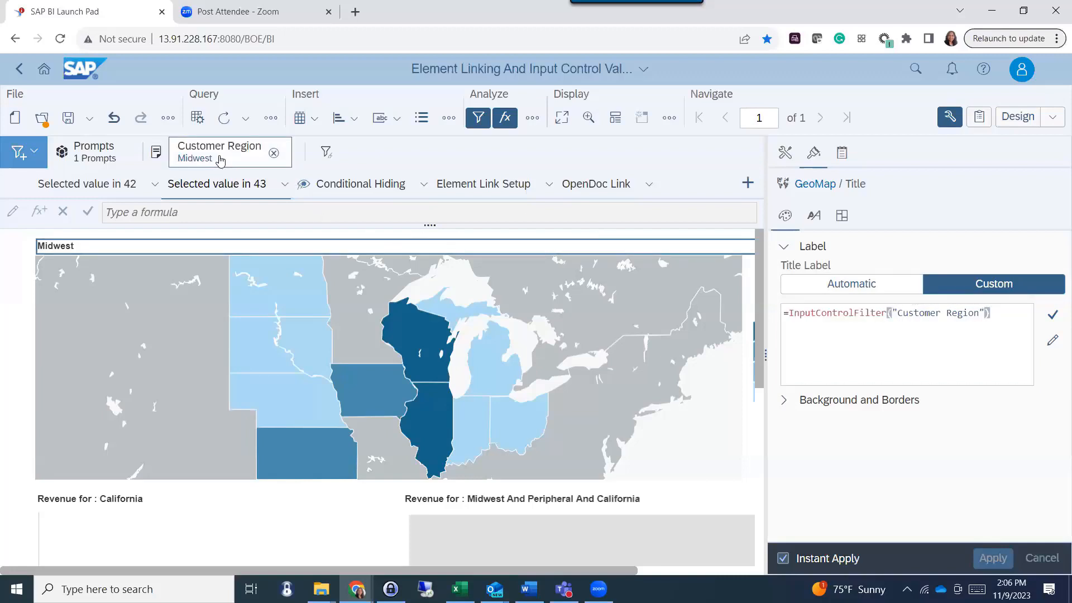
left_click(400, 184)
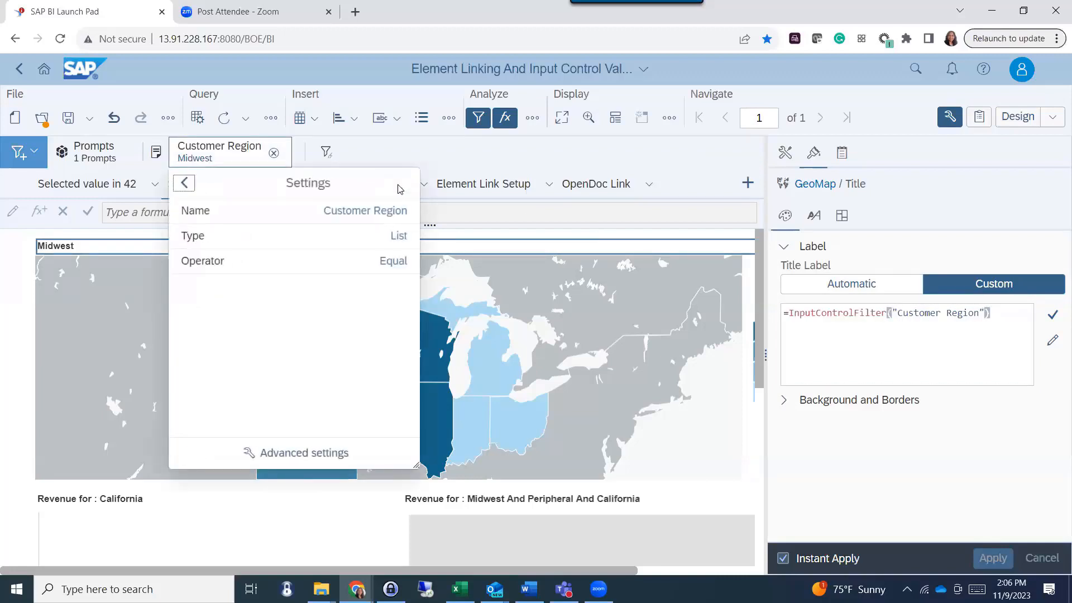
left_click(272, 462)
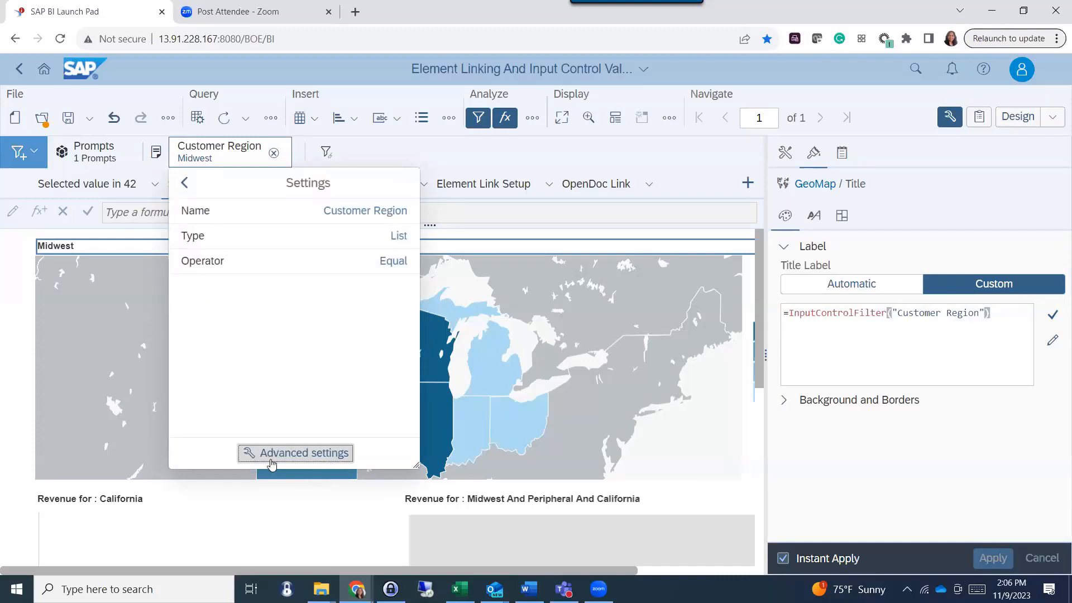
left_click(495, 165)
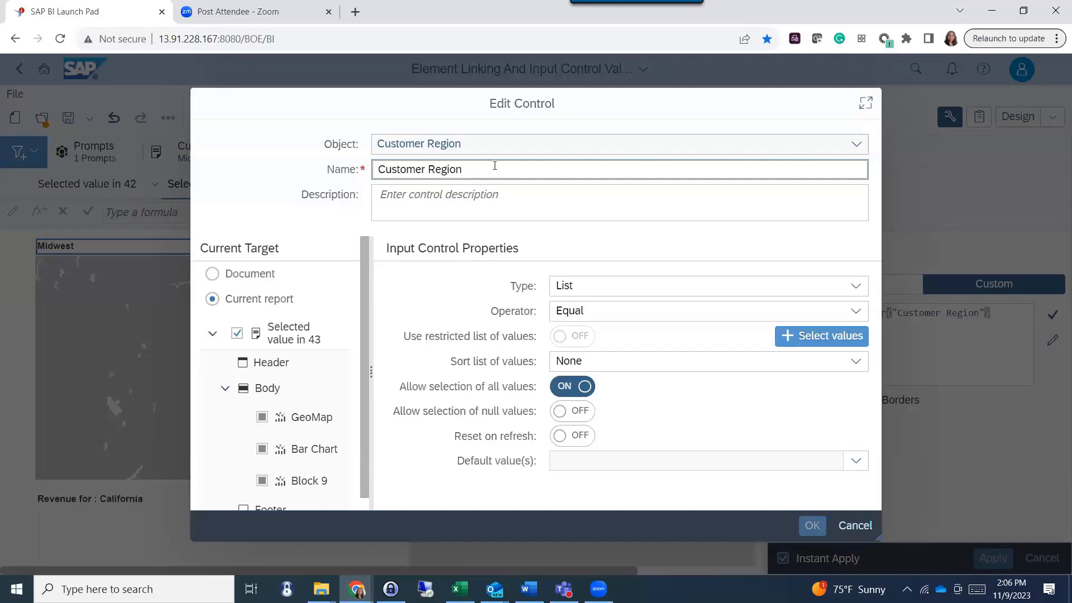
left_click(852, 527)
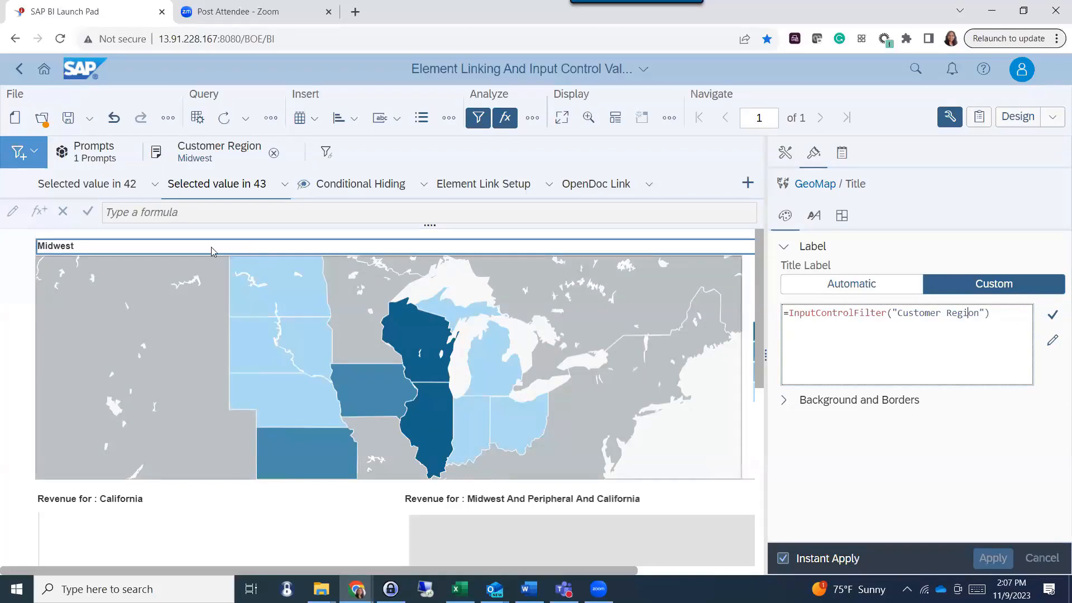
- Change the Customer Region input control's type to Multi-List in its advanced settings
left_click(196, 161)
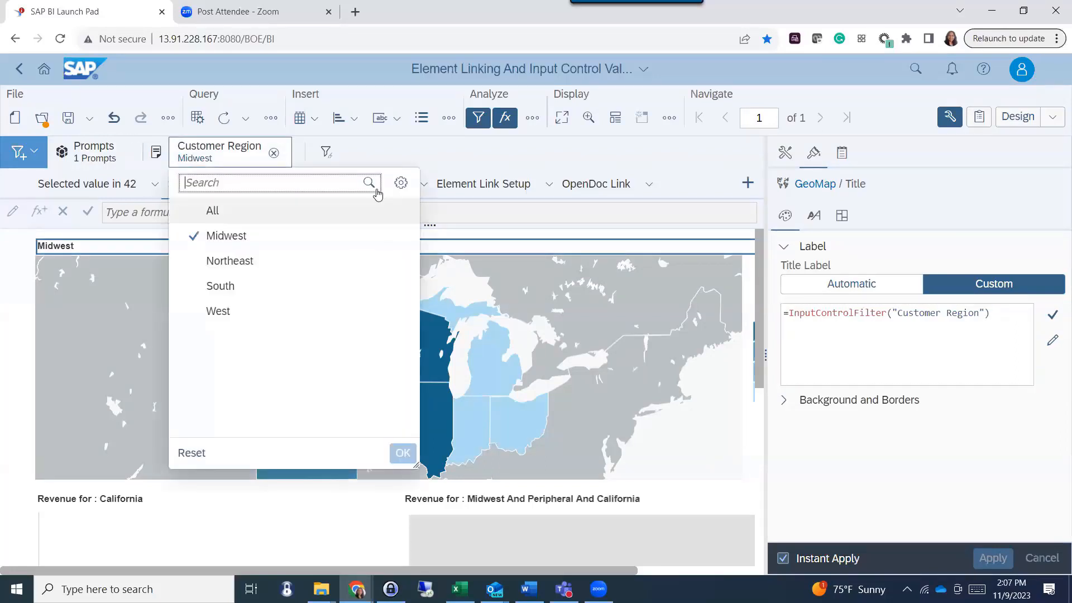
left_click(400, 183)
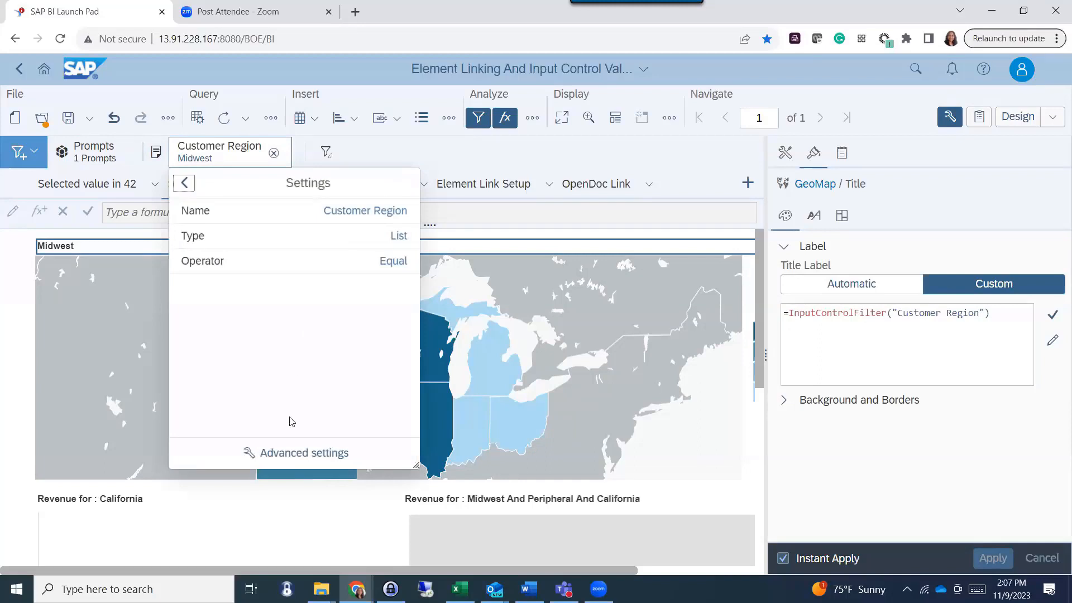
left_click(288, 454)
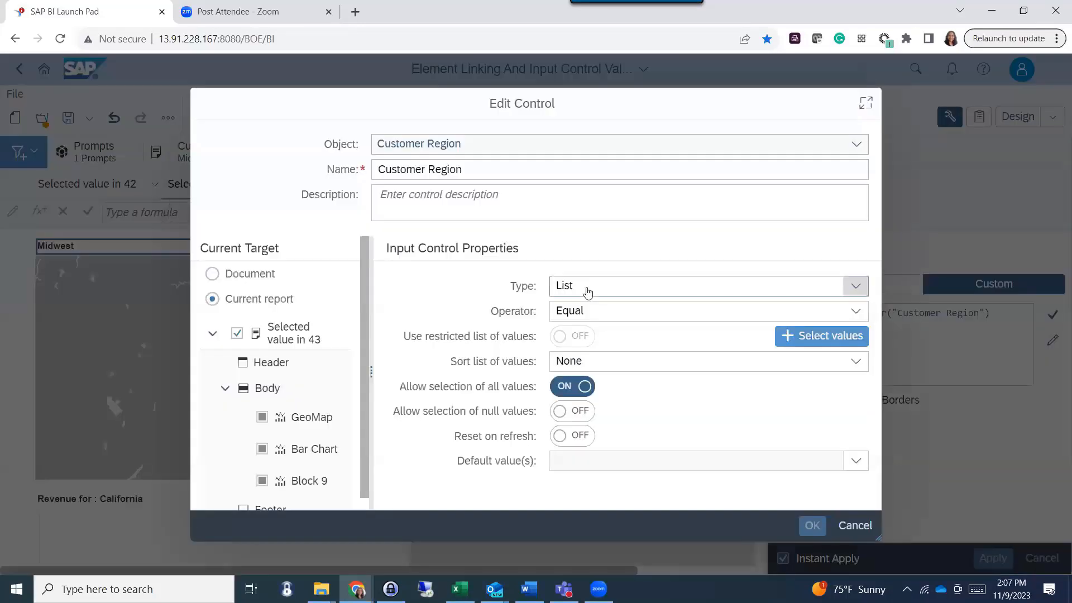
left_click(595, 286)
left_click(596, 307)
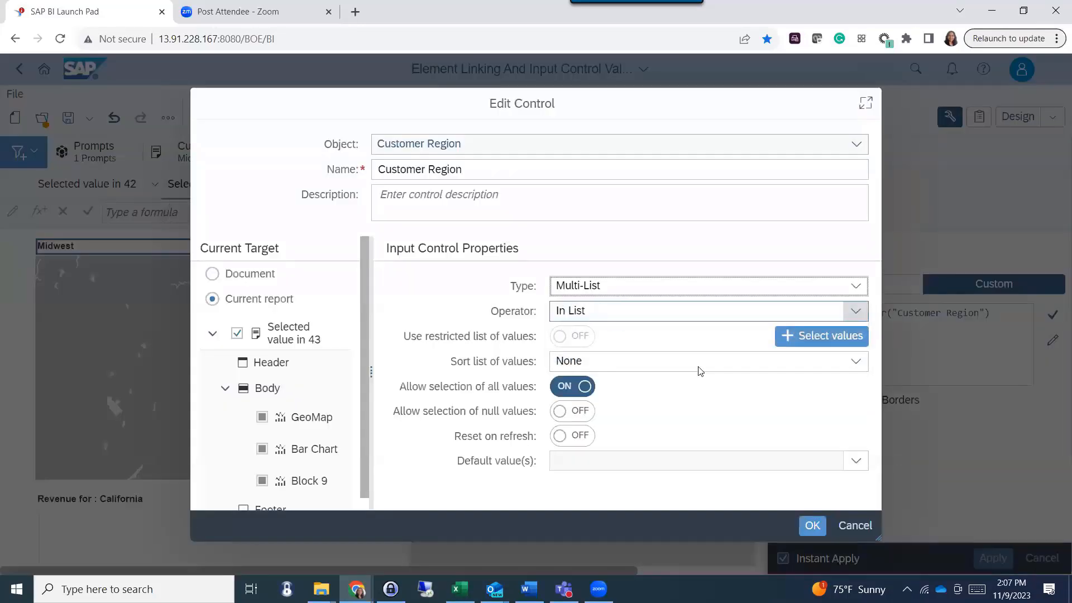
left_click(811, 526)
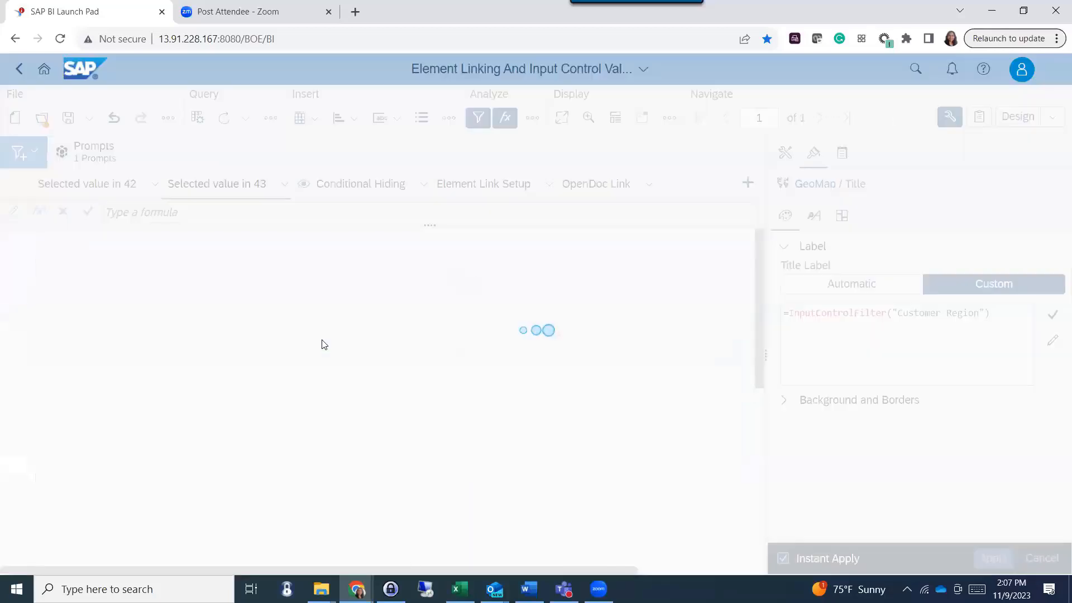
- Add Northeast to Midwest in the Customer Region input control's selection and apply it
left_click(204, 156)
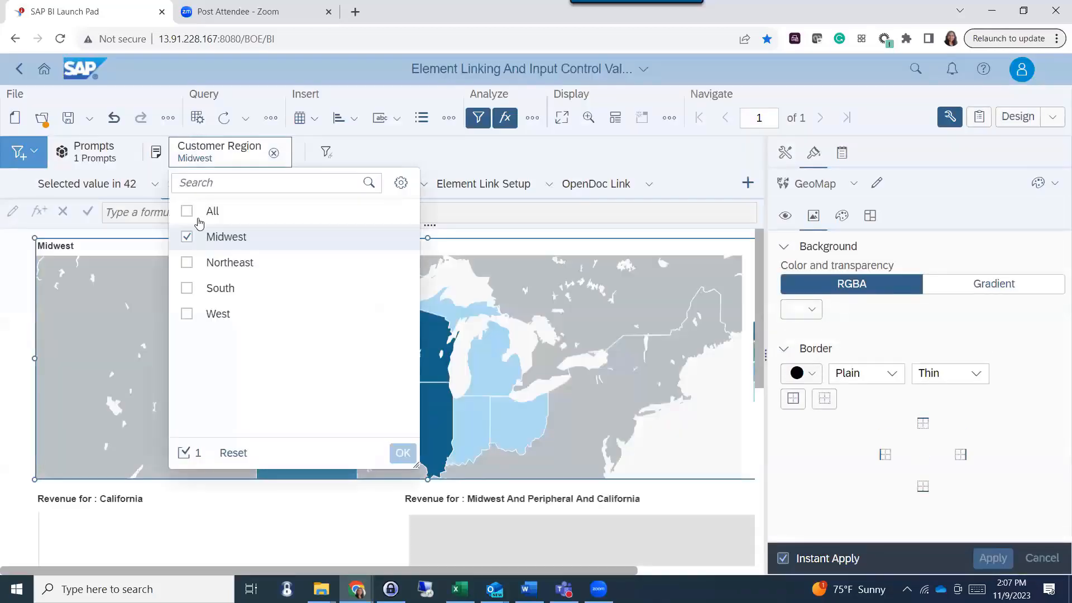
left_click(186, 262)
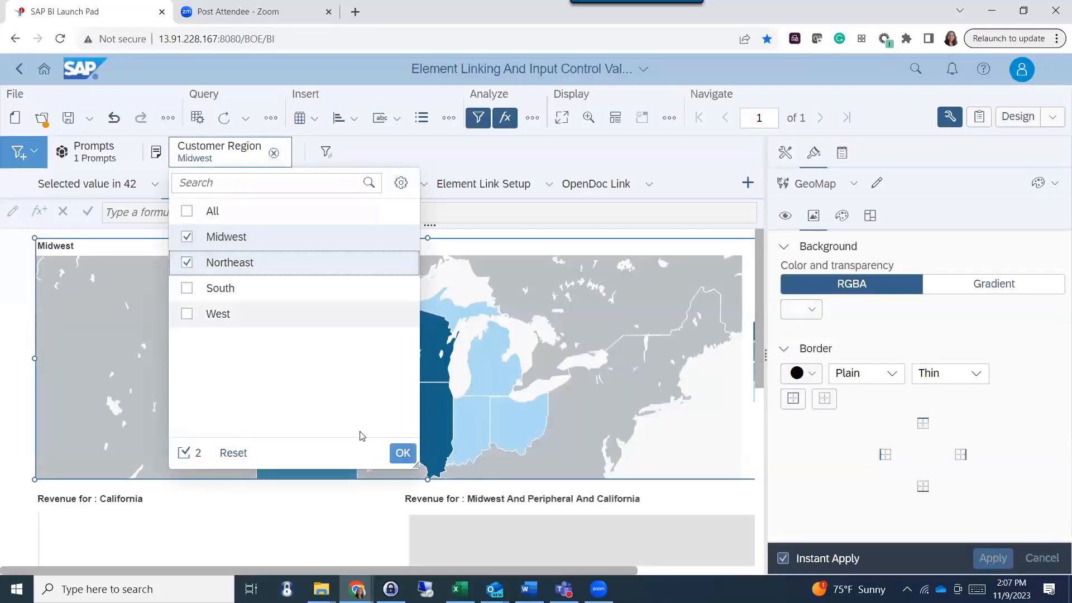
left_click(403, 454)
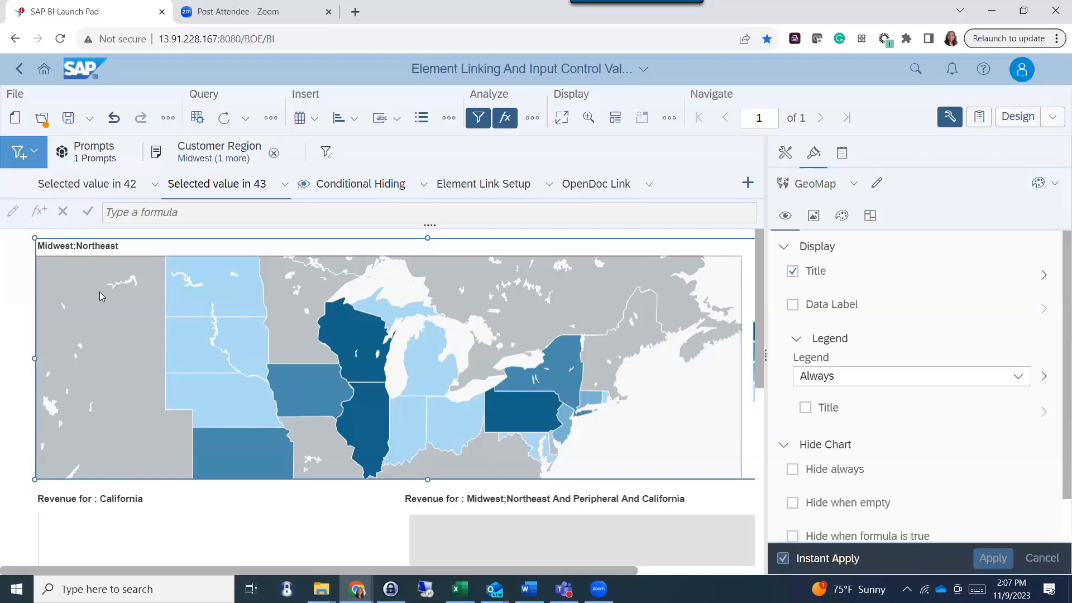
- Select the bar chart's plot area and reset the Customer Region input control to all values
left_click_drag(763, 276, 763, 358)
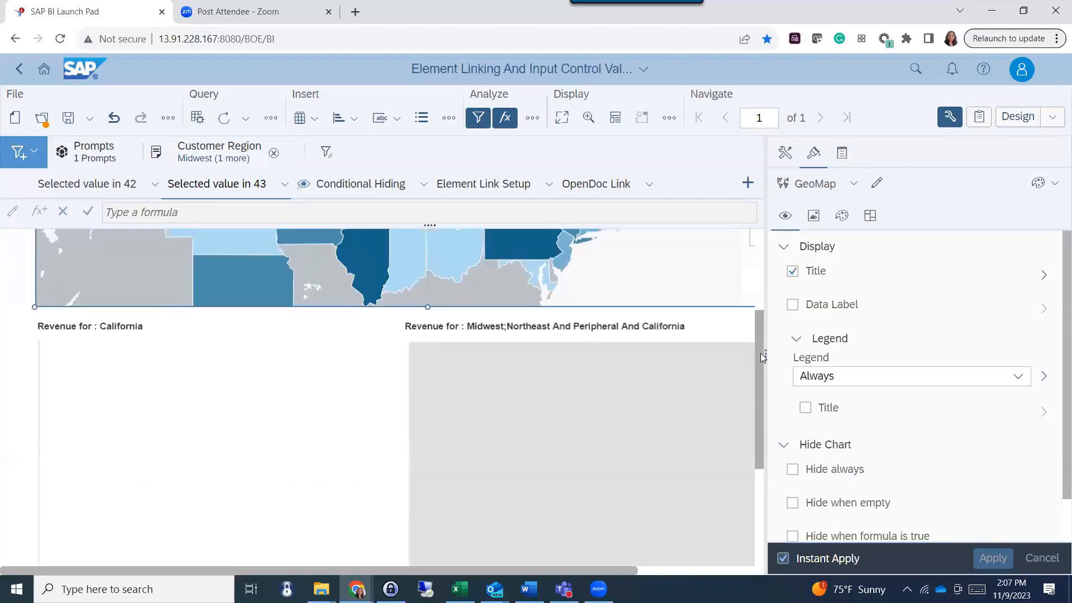
left_click(121, 482)
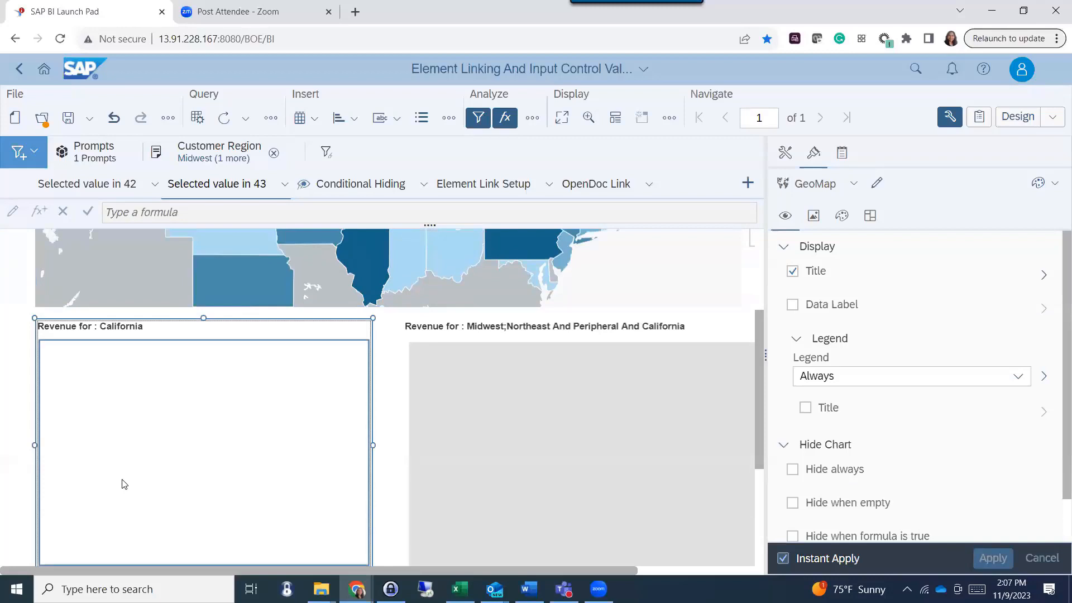
left_click(224, 159)
left_click(232, 454)
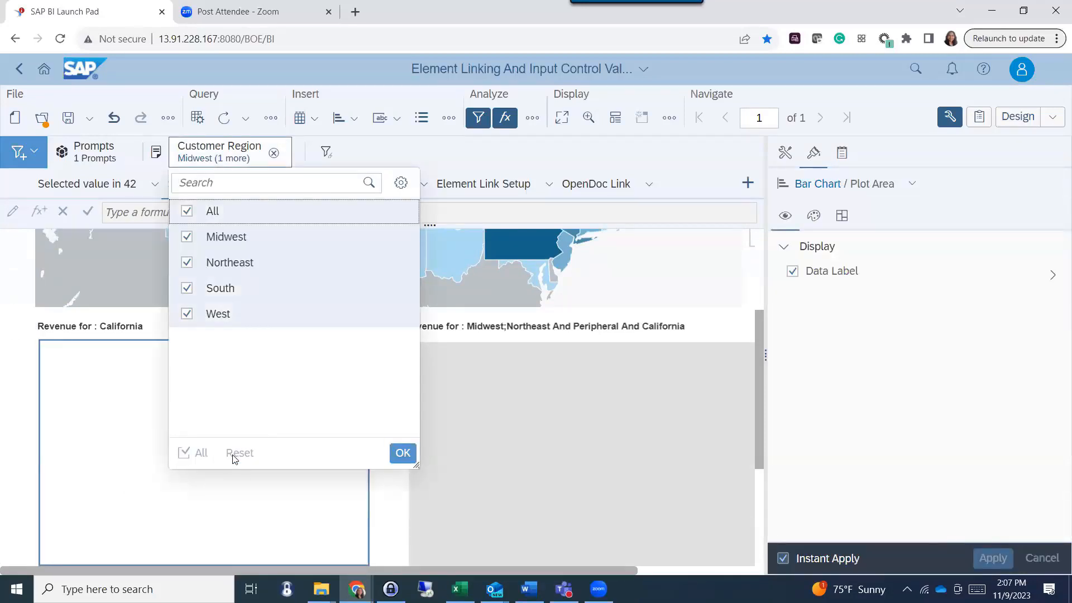
left_click(401, 453)
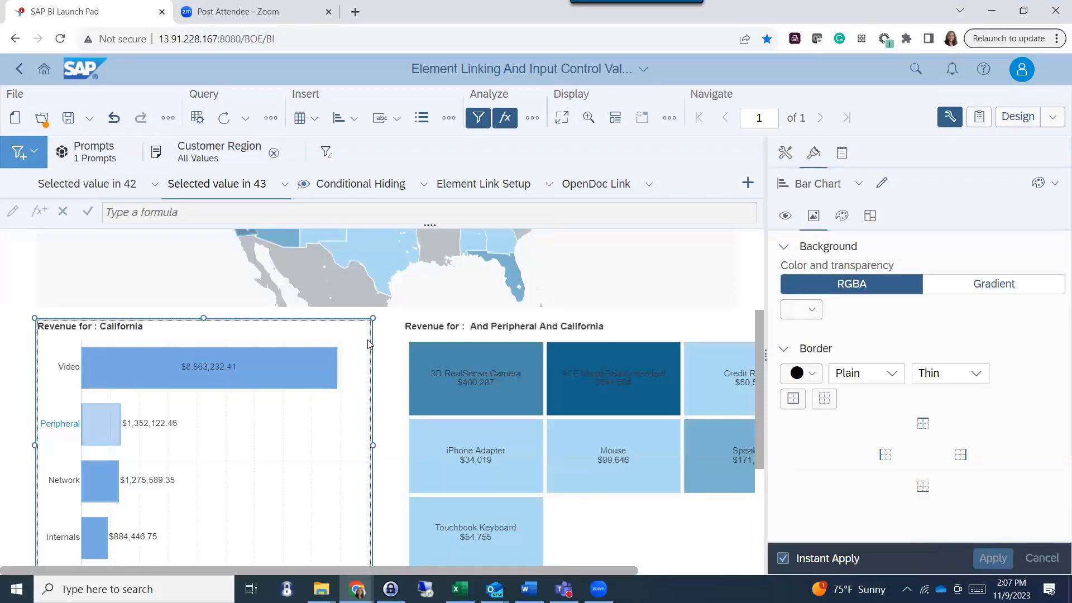
- Examine the bar chart title's custom formula, focusing on the ElementLinkingFilters function and its GeoMap argument
mouse_move(760, 397)
left_mouse_down()
mouse_move(741, 290)
mouse_move(749, 414)
left_mouse_up()
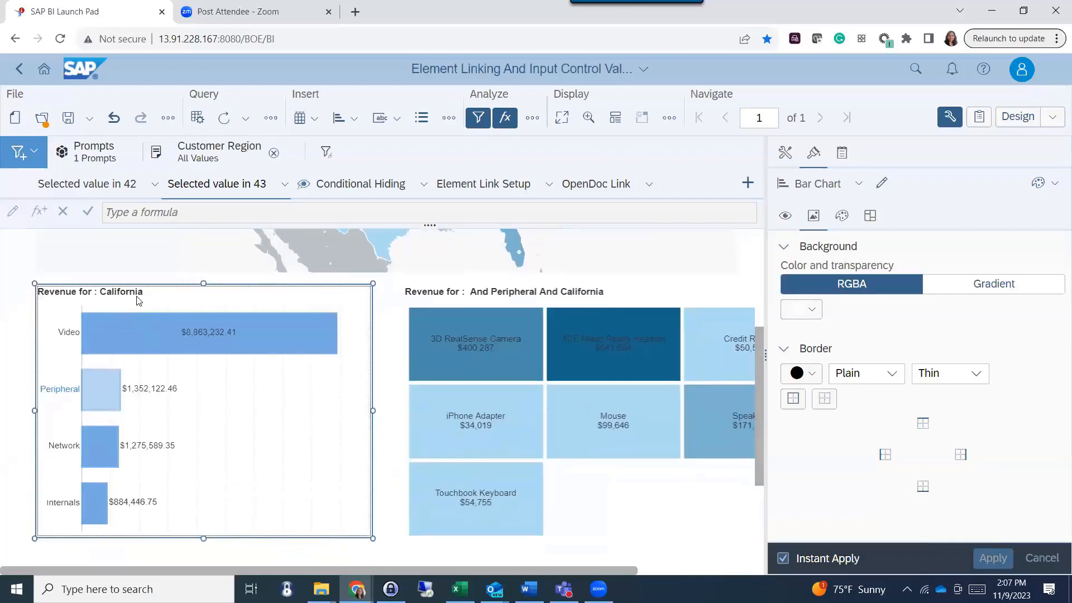
left_click(139, 293)
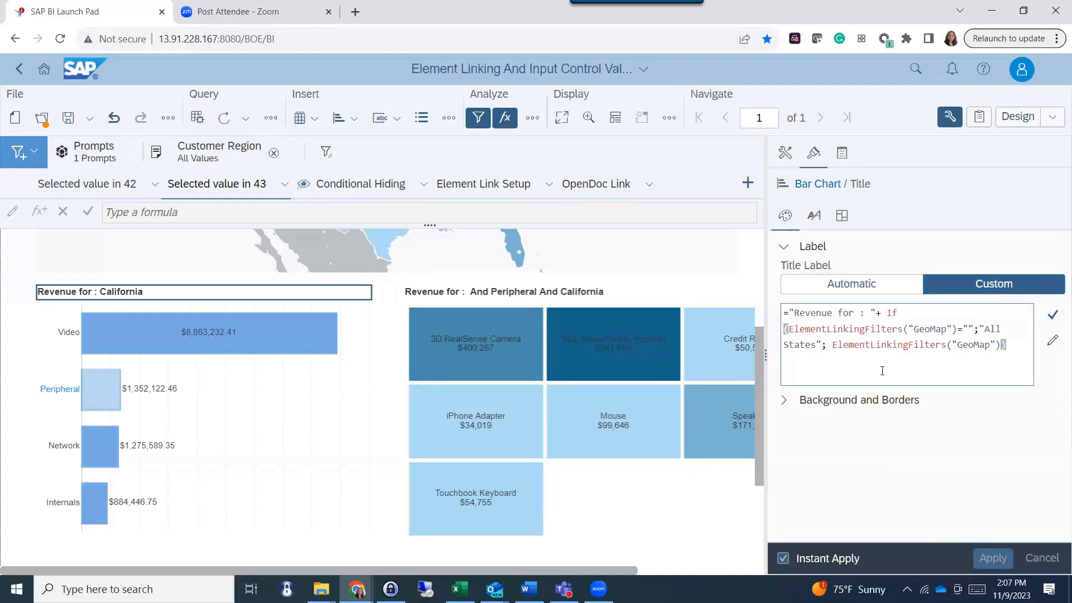
double_click(867, 331)
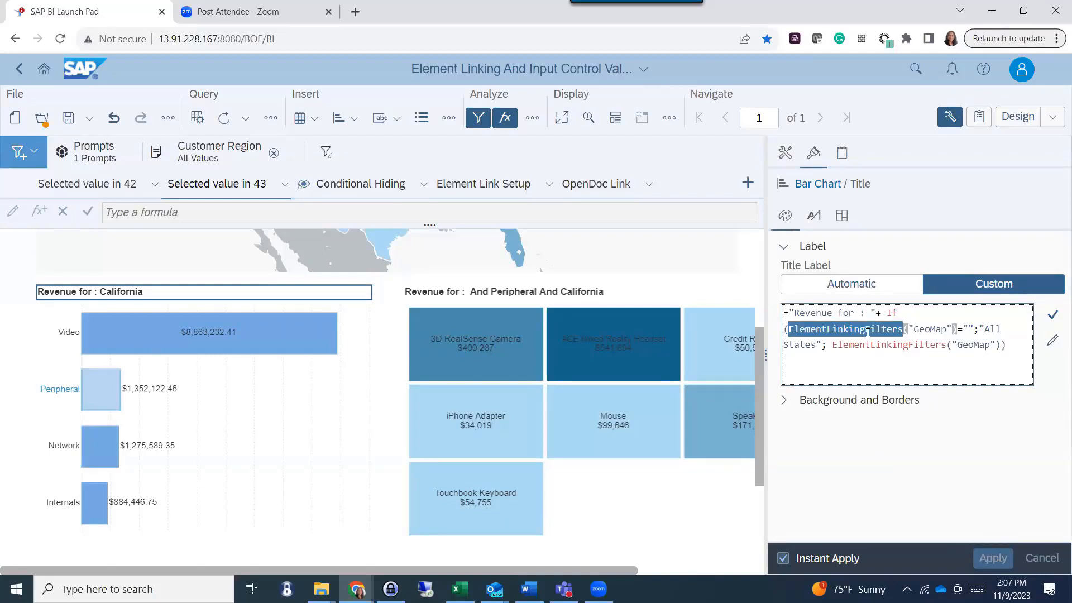
left_click(867, 330)
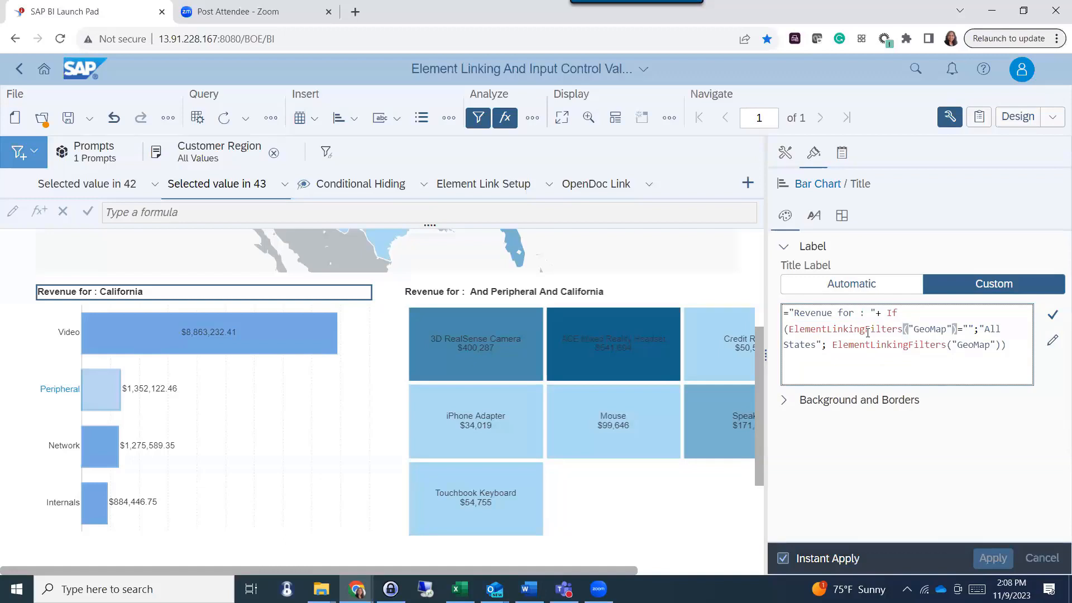
double_click(867, 330)
double_click(936, 330)
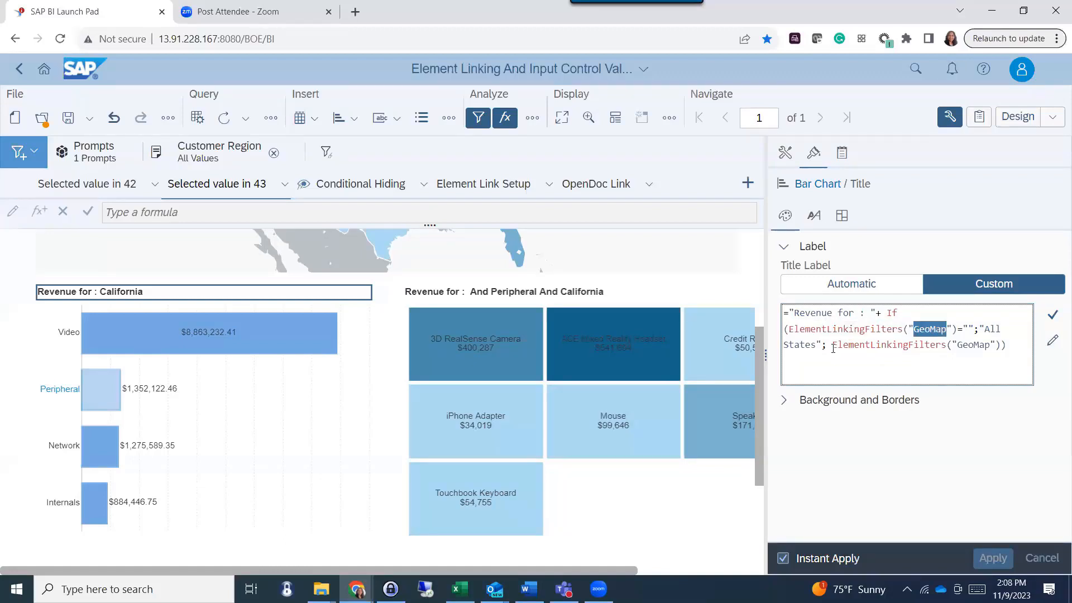
- Inspect the geo map as the linking source for the bar chart, and reopen the bar chart's title formula
left_click_drag(759, 417, 751, 280)
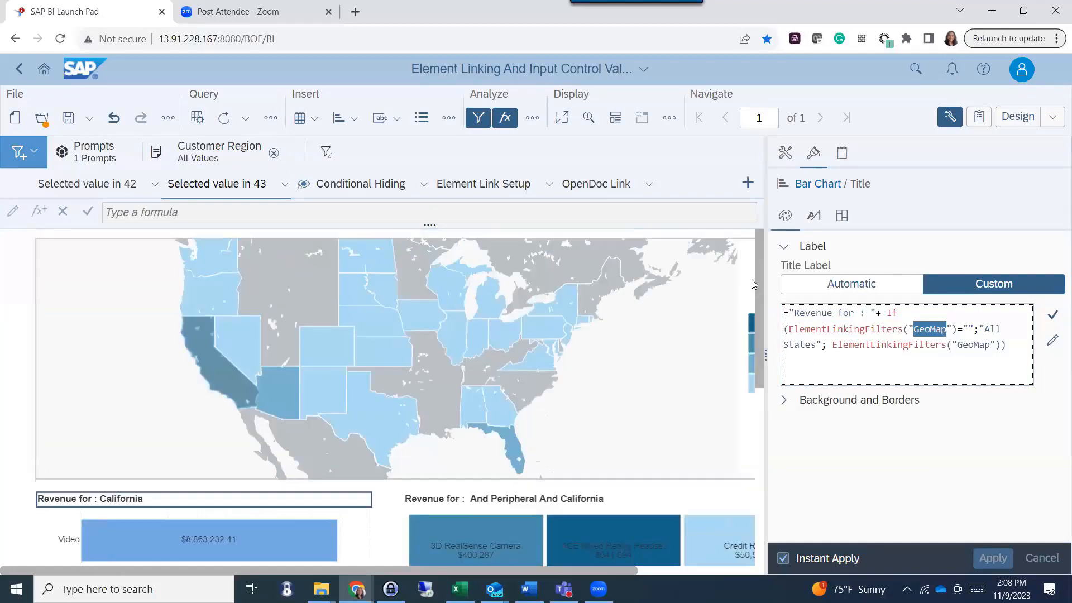
left_click(618, 319)
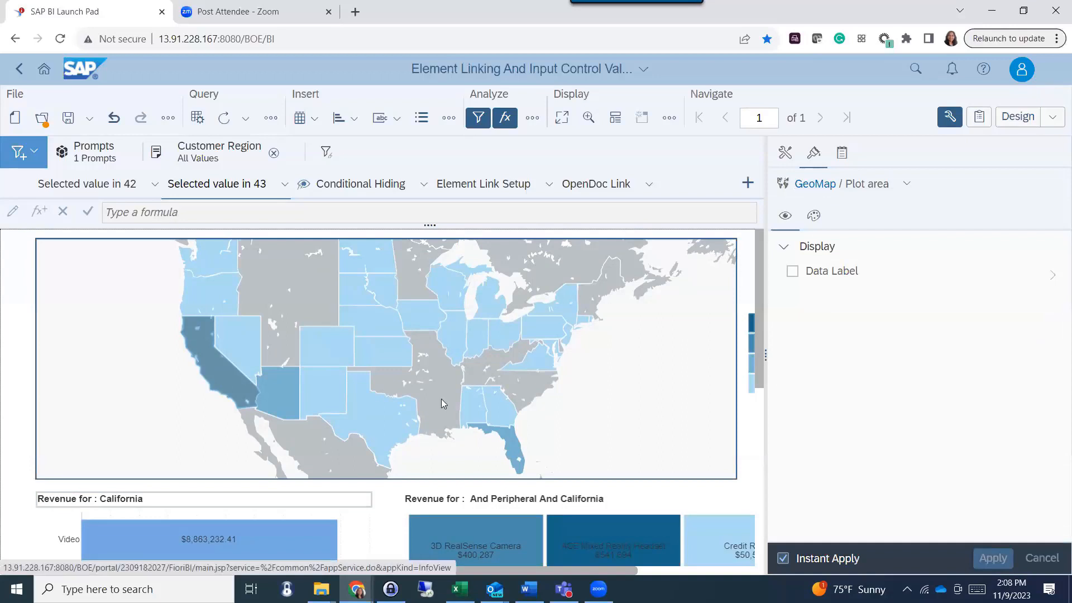
left_click(365, 534)
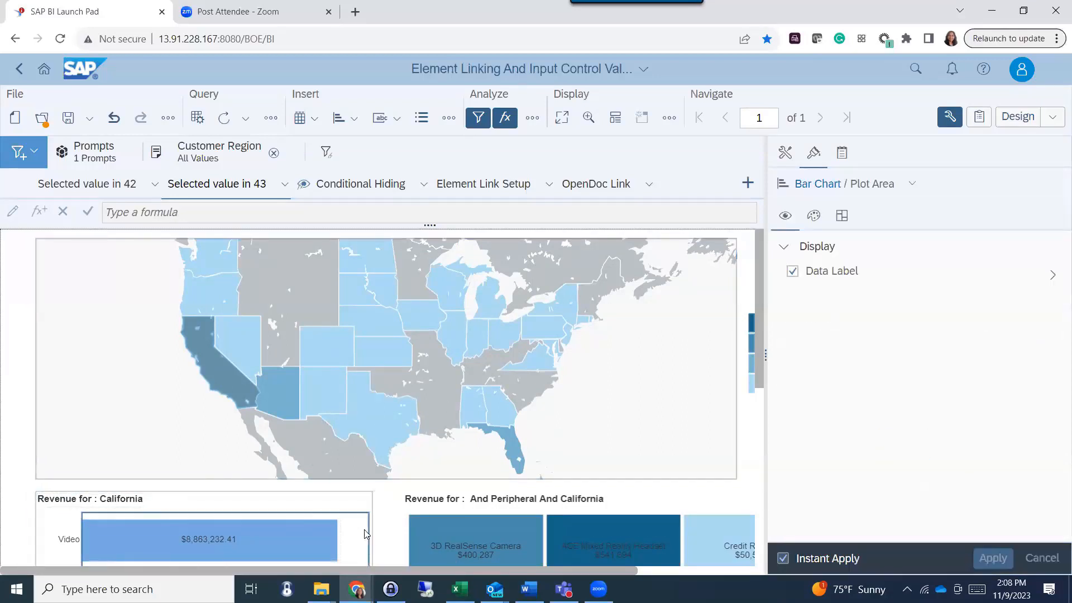
left_click(153, 501)
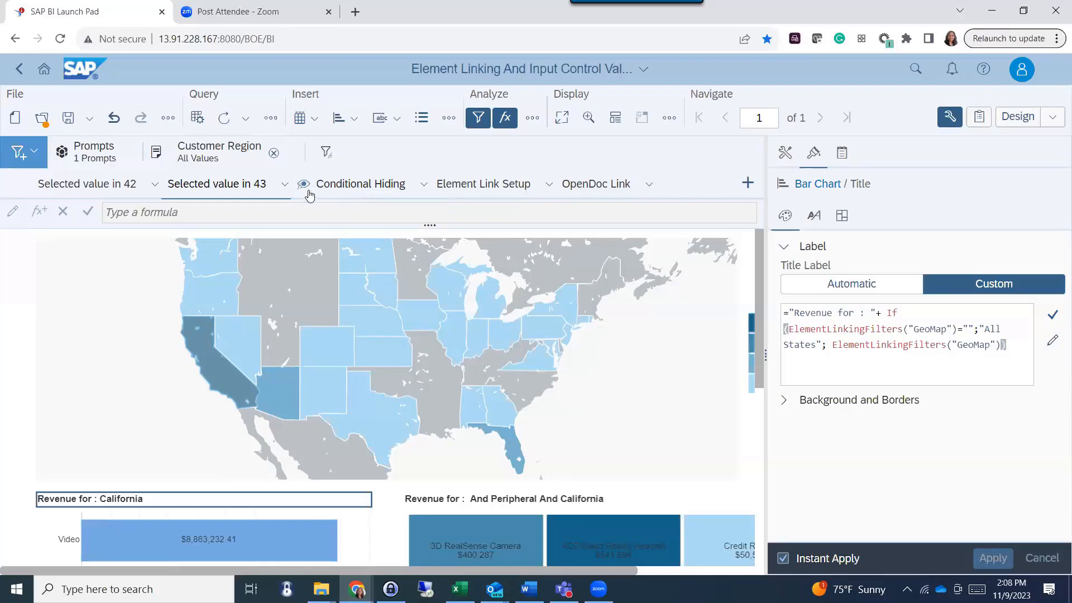
- Switch to the Conditional Hiding report
left_click(337, 194)
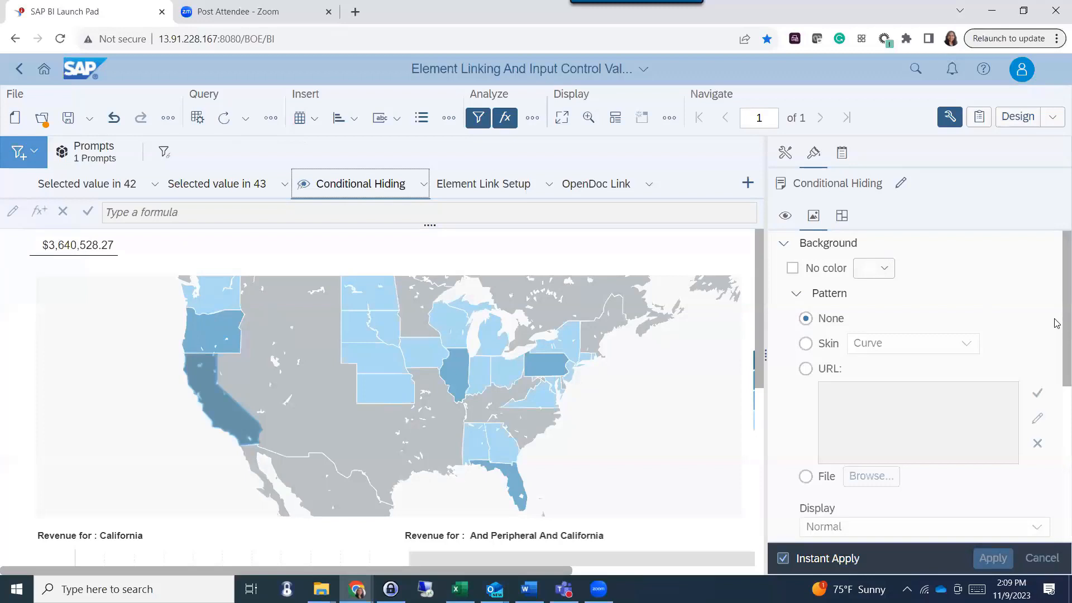
- Inspect the Conditional Hiding report's hide settings, the formula =[Revenue]<650000, and the report's own Hide option
scroll(1055, 327, "down", 5)
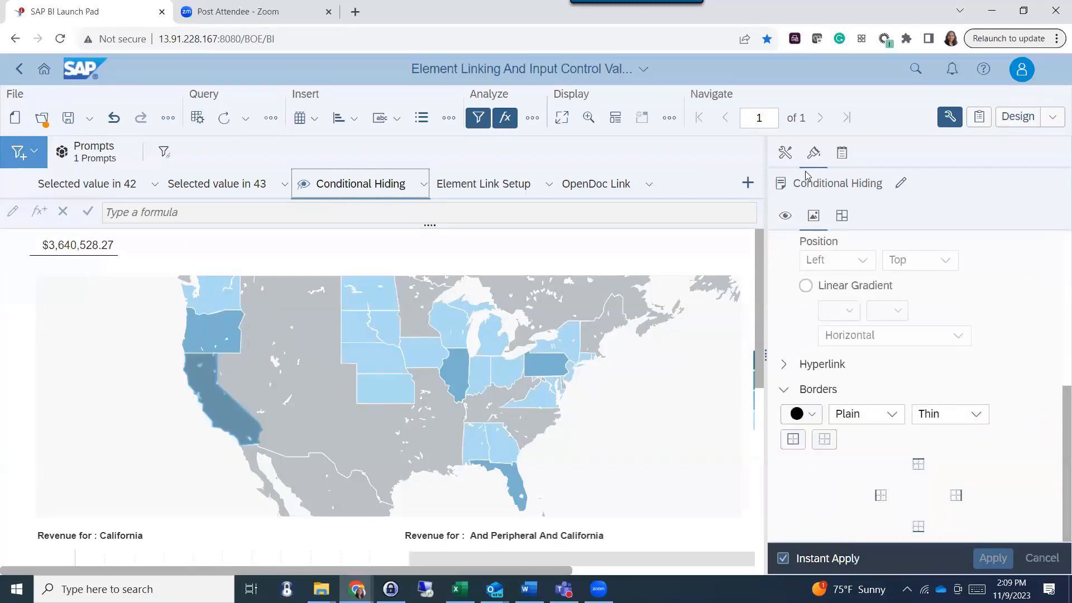
left_click(782, 217)
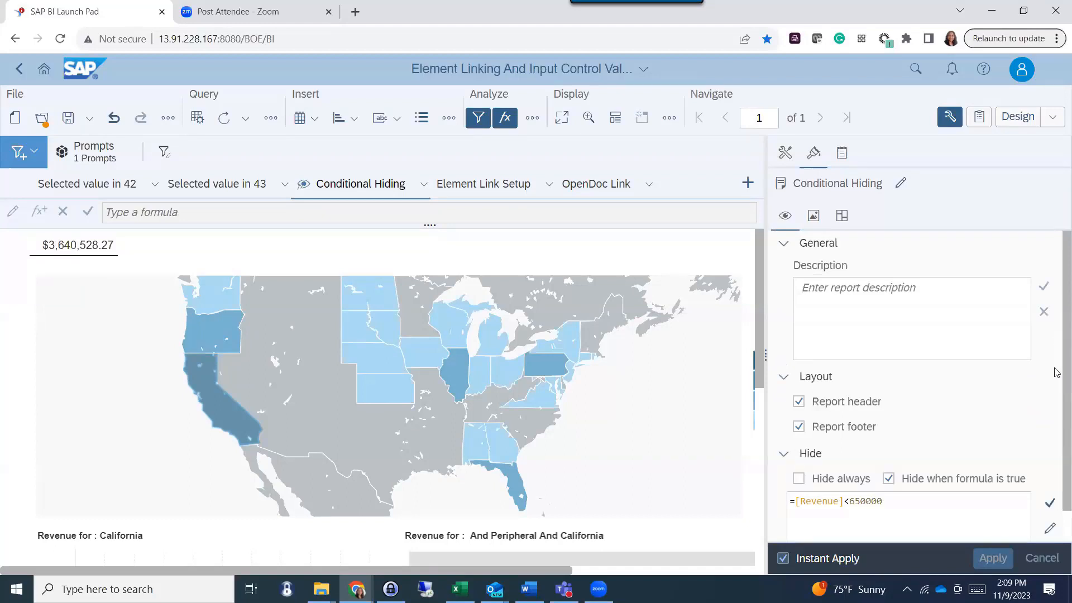
left_click_drag(1055, 367, 1055, 477)
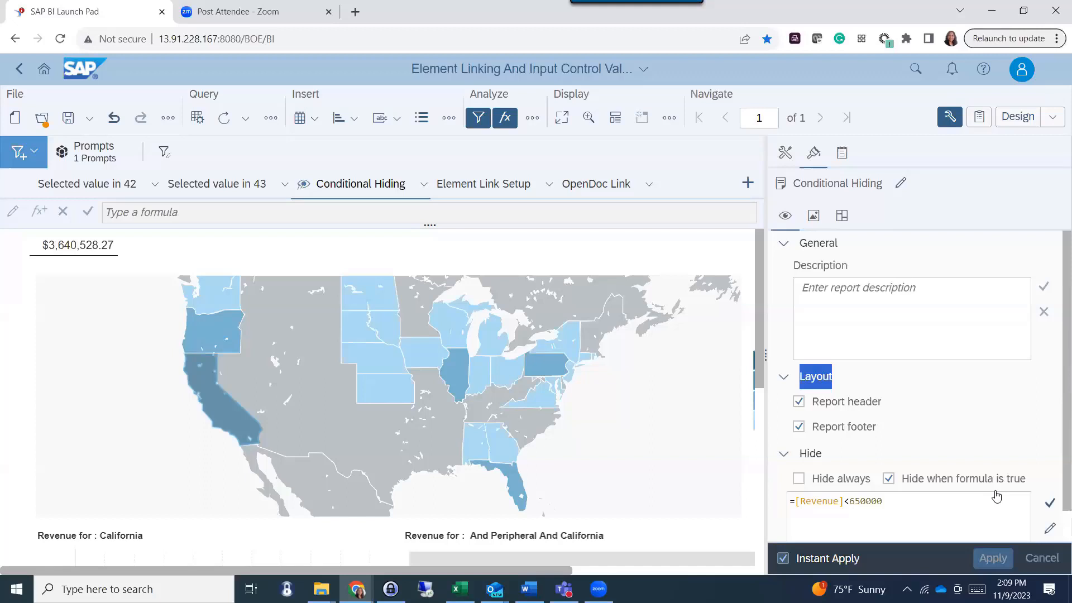
left_click(424, 184)
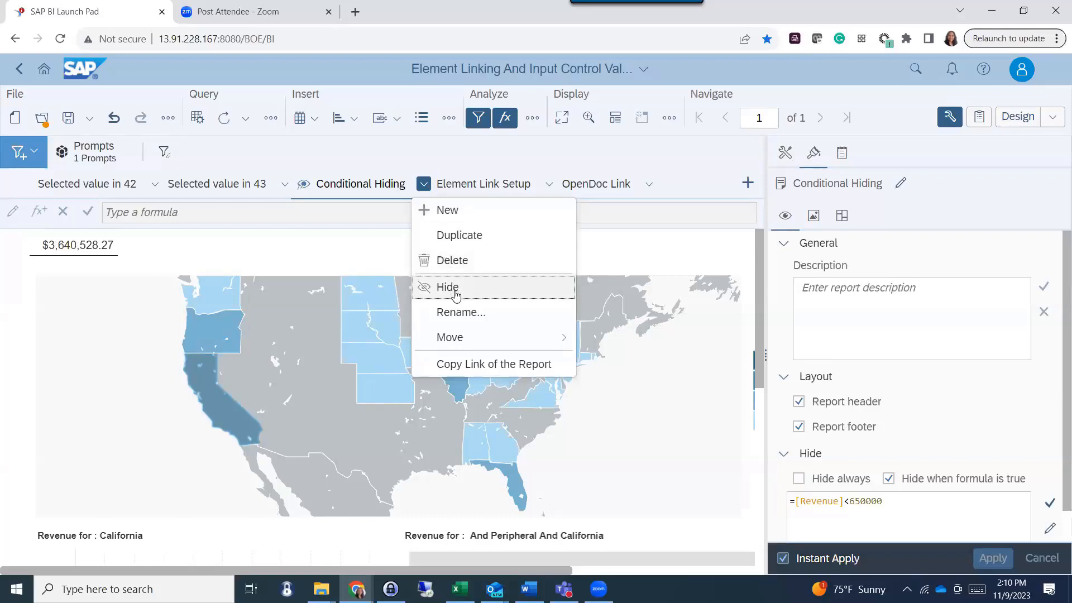
left_click(354, 190)
left_click(903, 507)
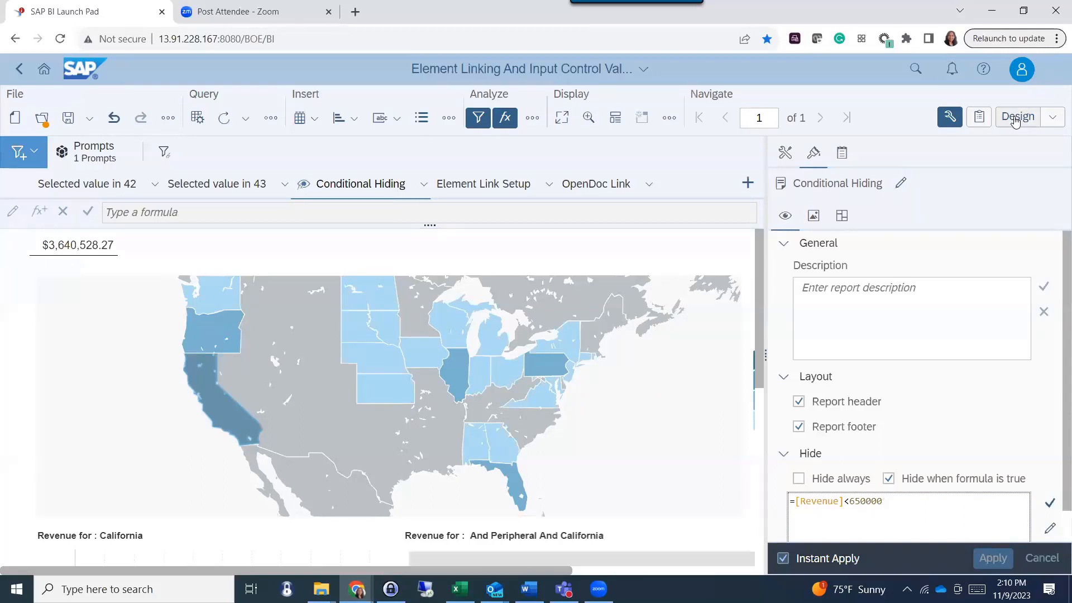
- Switch to Reading mode and refresh the document with 2020 deselected in the Which Order Years? prompt
left_click(1015, 117)
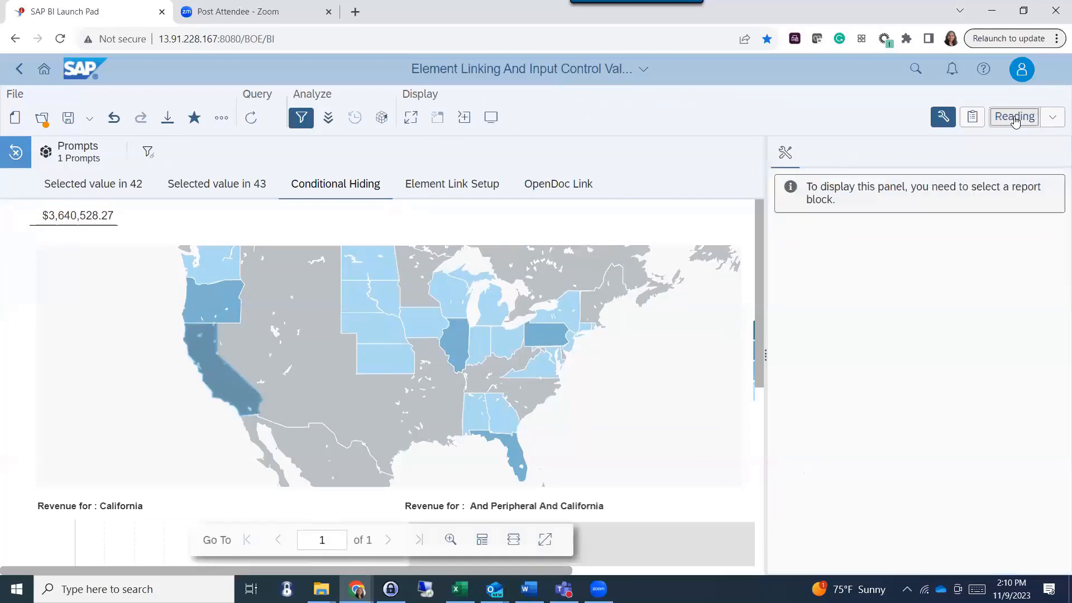
mouse_move(238, 259)
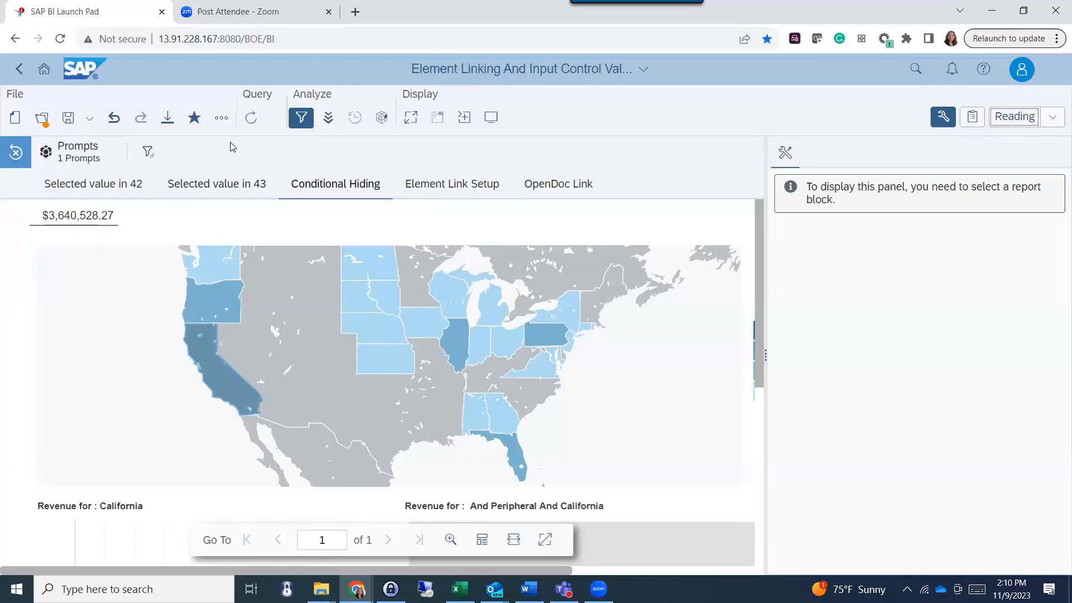
left_click(251, 121)
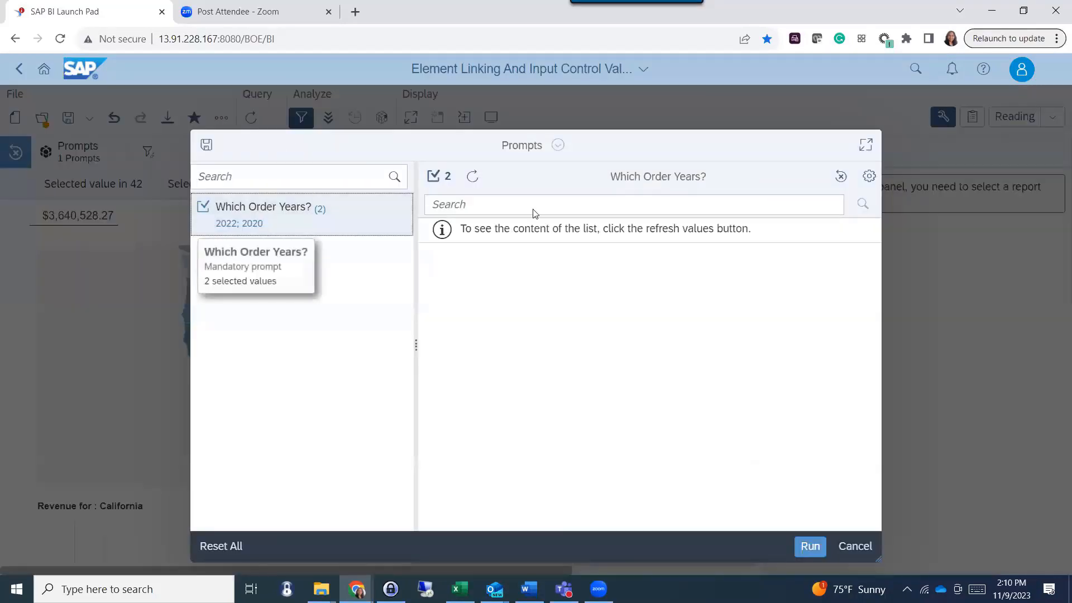
left_click(473, 180)
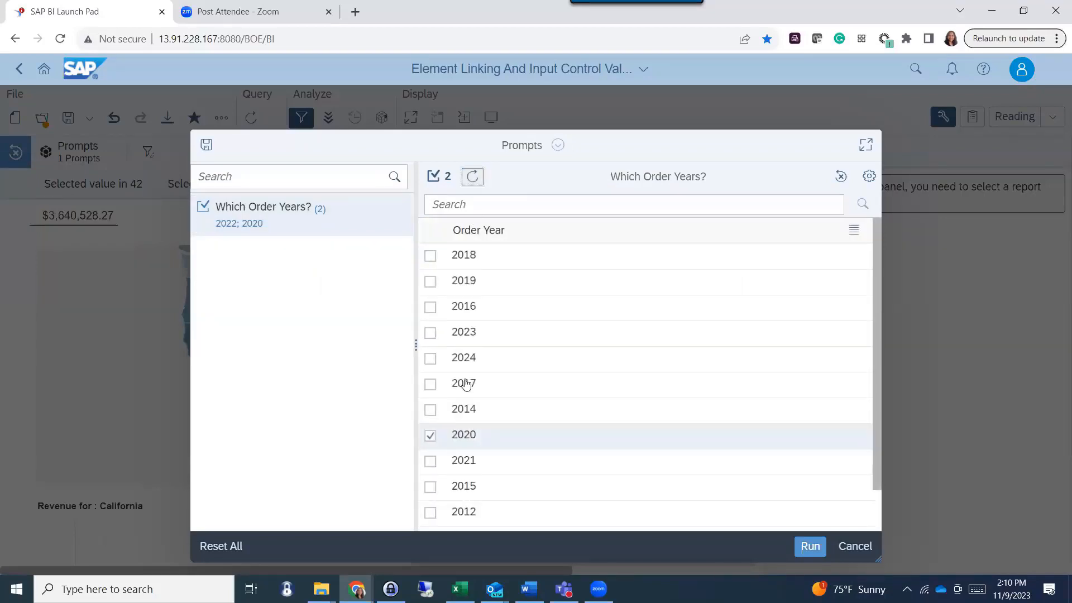
left_click(430, 436)
left_click(812, 548)
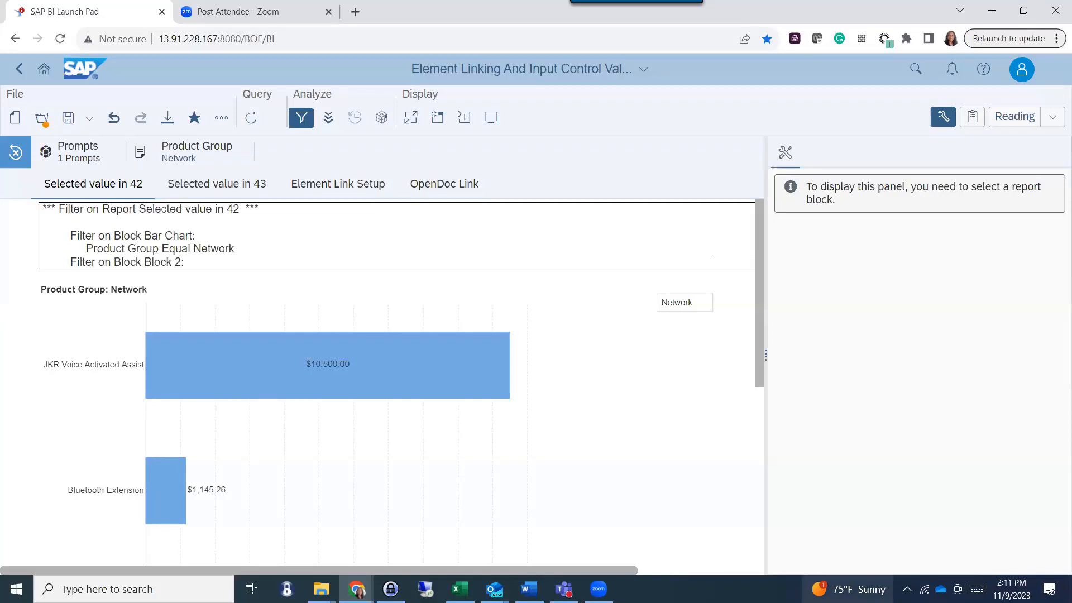
- Return to the launch pad home page and open the favorite Marketing WEBI Dashboard With New Functionalities
mouse_move(654, 442)
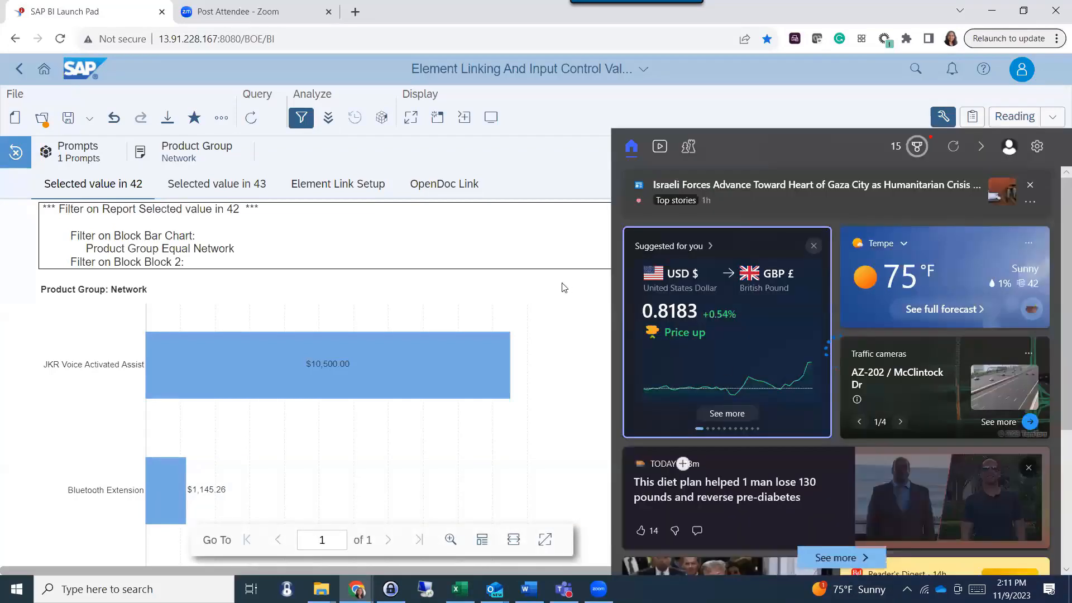
left_click(563, 285)
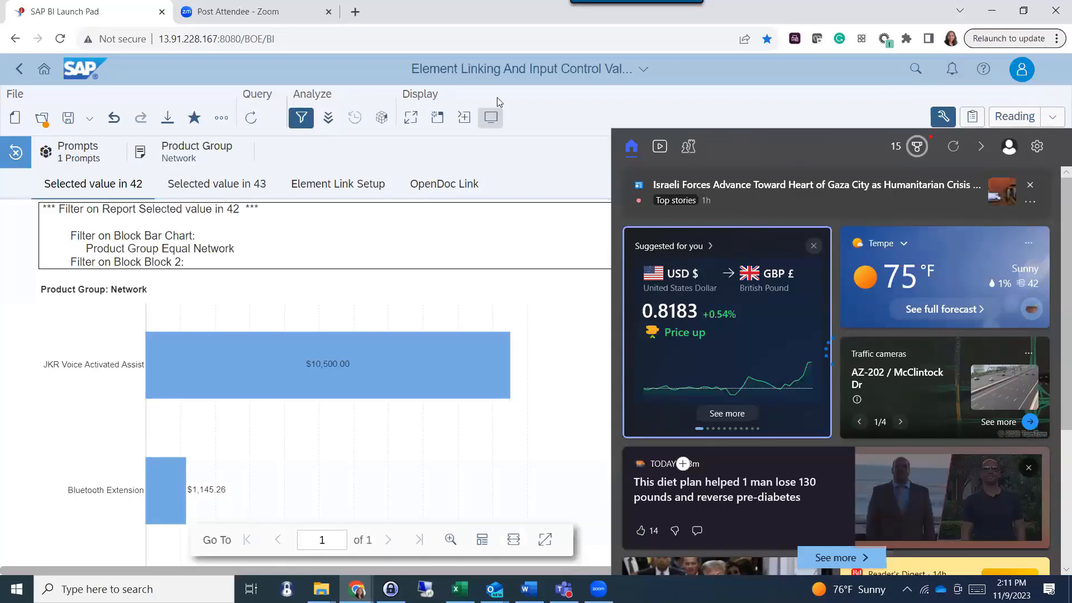
left_click(499, 79)
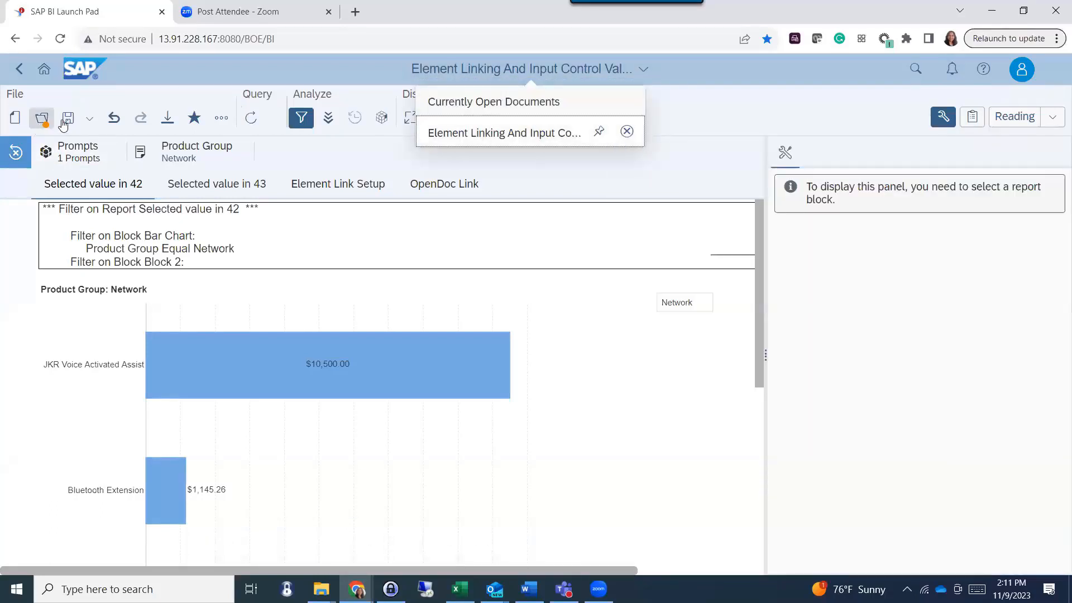
left_click(43, 68)
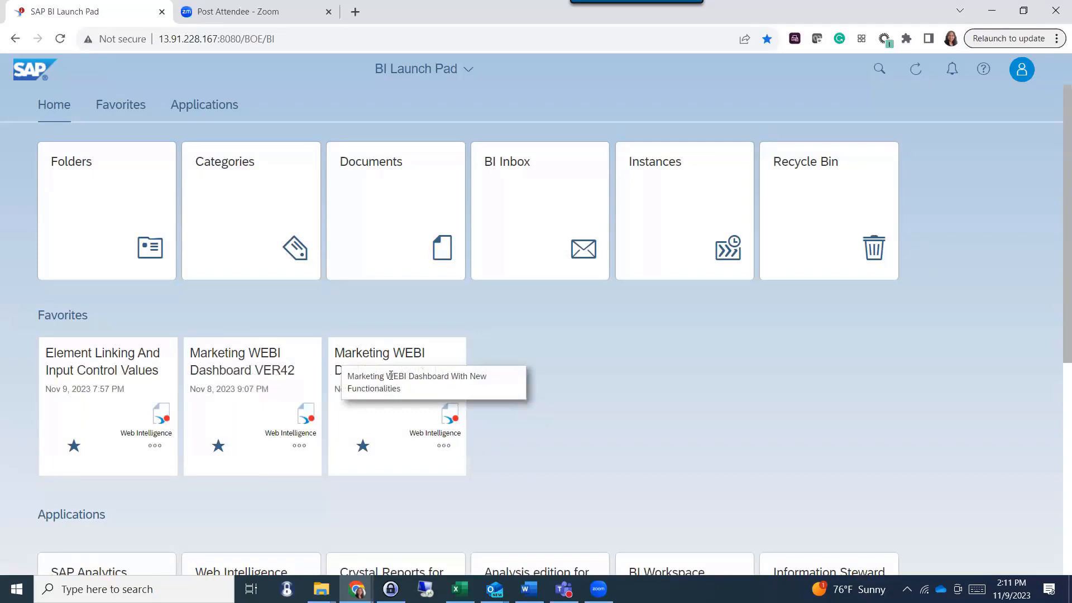
left_click(394, 414)
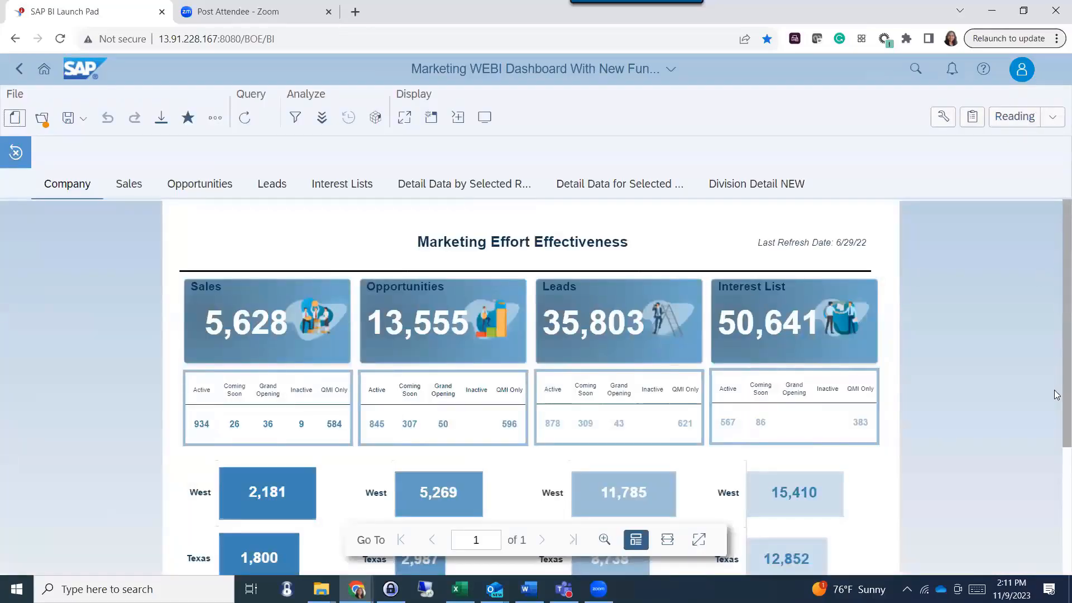
- Examine the Company report's summary tiles, status tables and regional bar charts for sales, opportunities, leads and interest lists
scroll(1055, 234, "down", 3)
scroll(1055, 234, "up", 3)
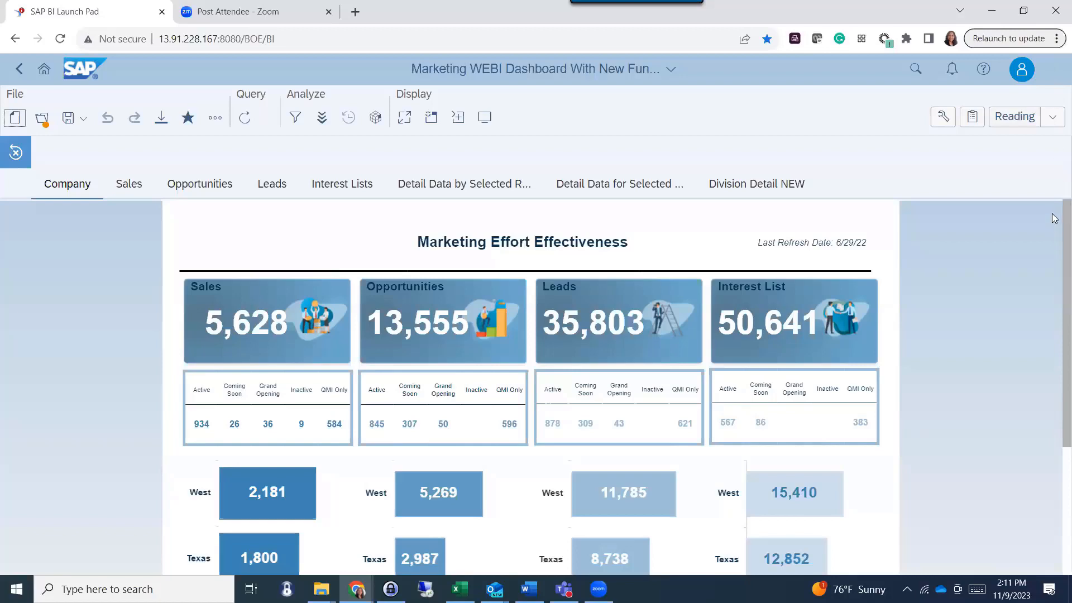
scroll(1057, 297, "down", 1)
scroll(1057, 297, "down", 4)
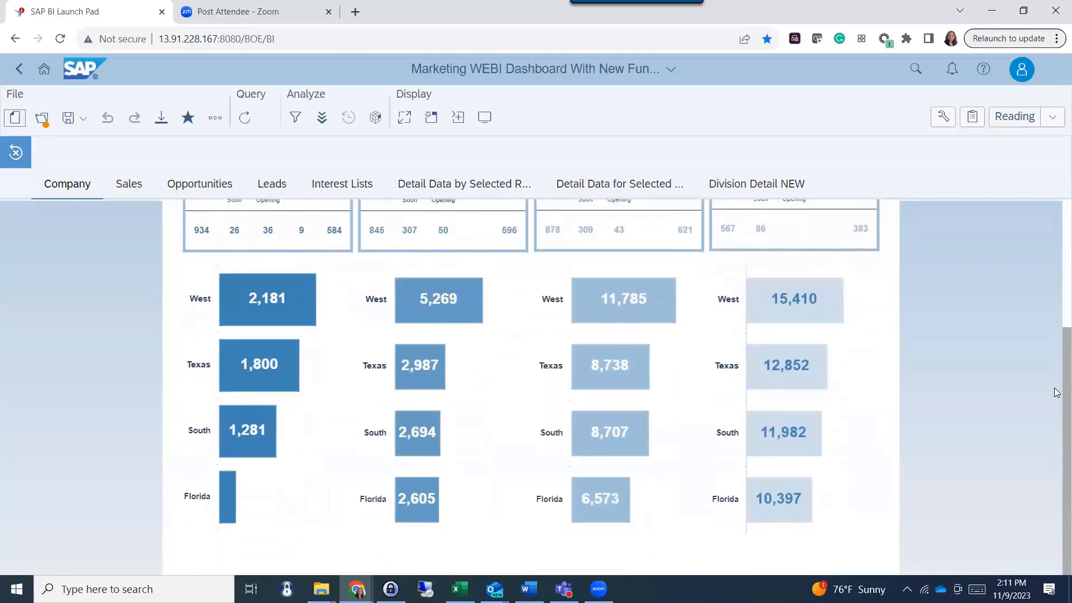
scroll(1057, 313, "up", 3)
scroll(1057, 258, "up", 1)
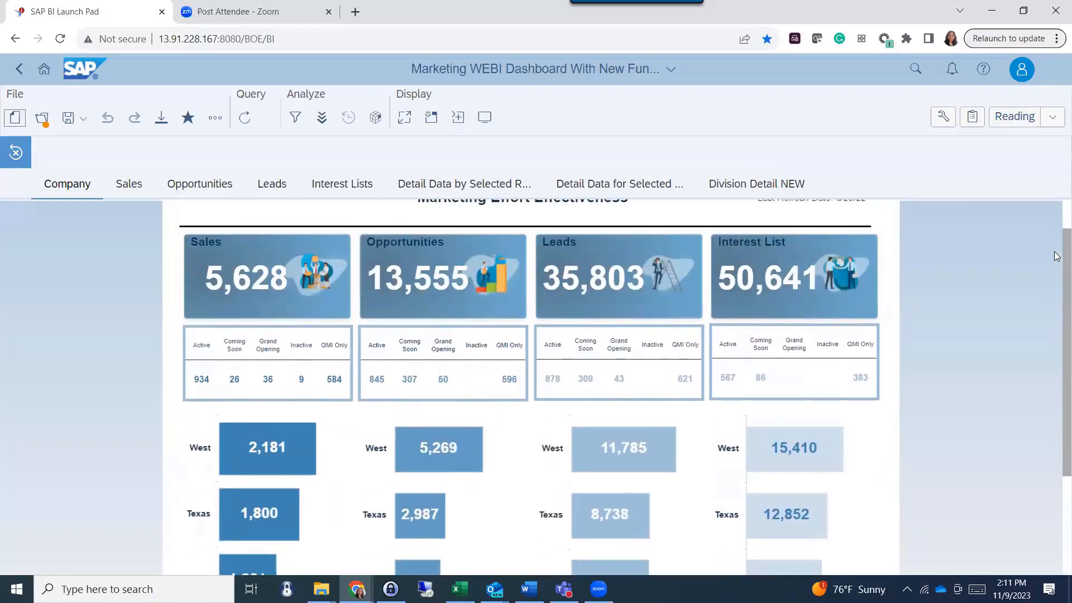
scroll(1056, 230, "up", 1)
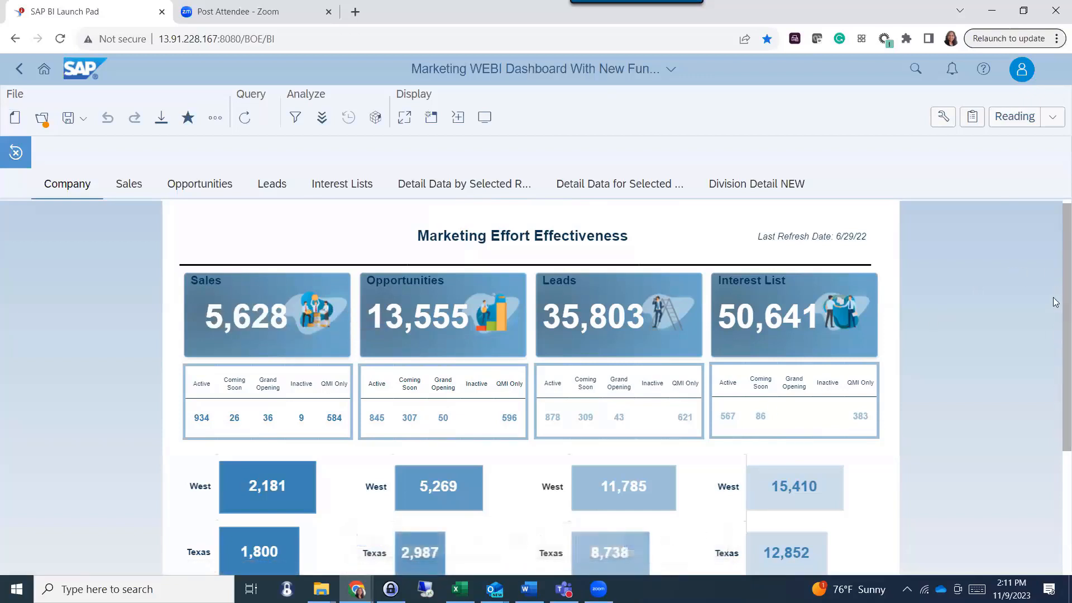
scroll(1056, 273, "down", 4)
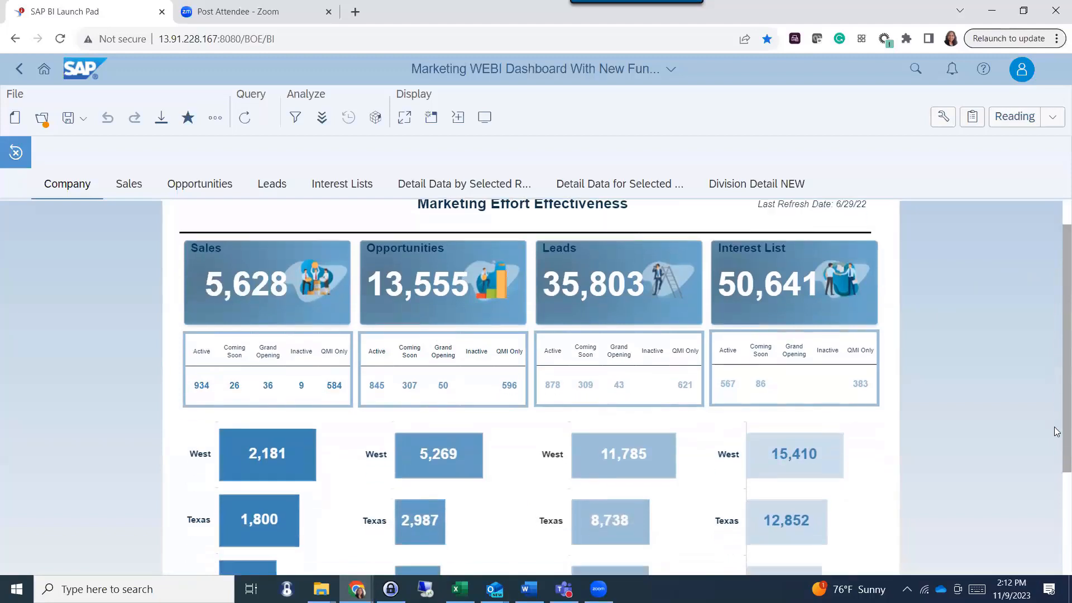
scroll(1057, 161, "up", 4)
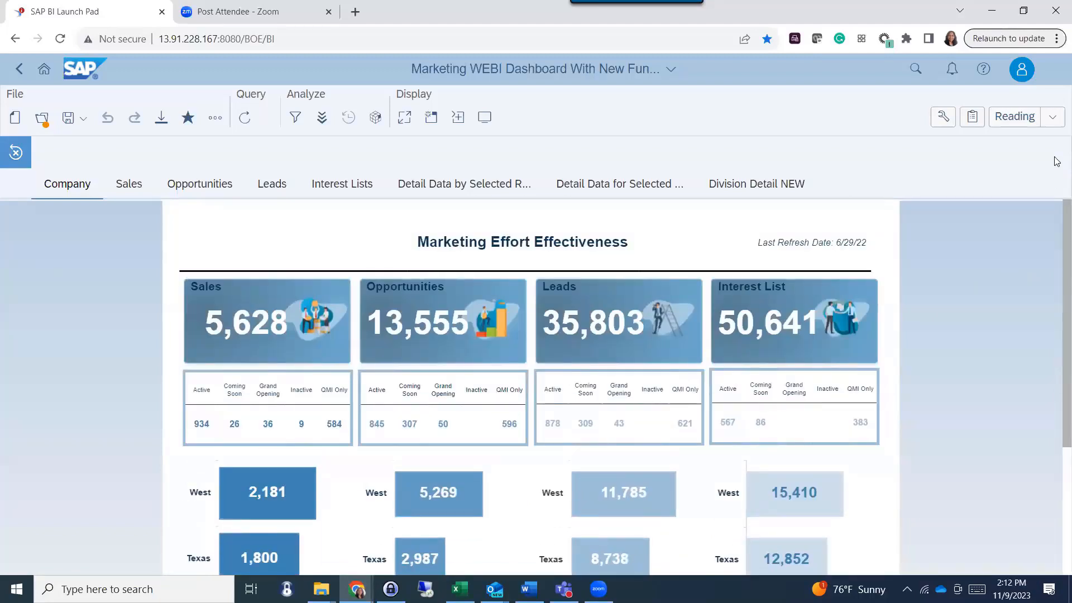
- Open the Sales report from the Company report's Sales tile and review its region totals and division charts
left_click(237, 324)
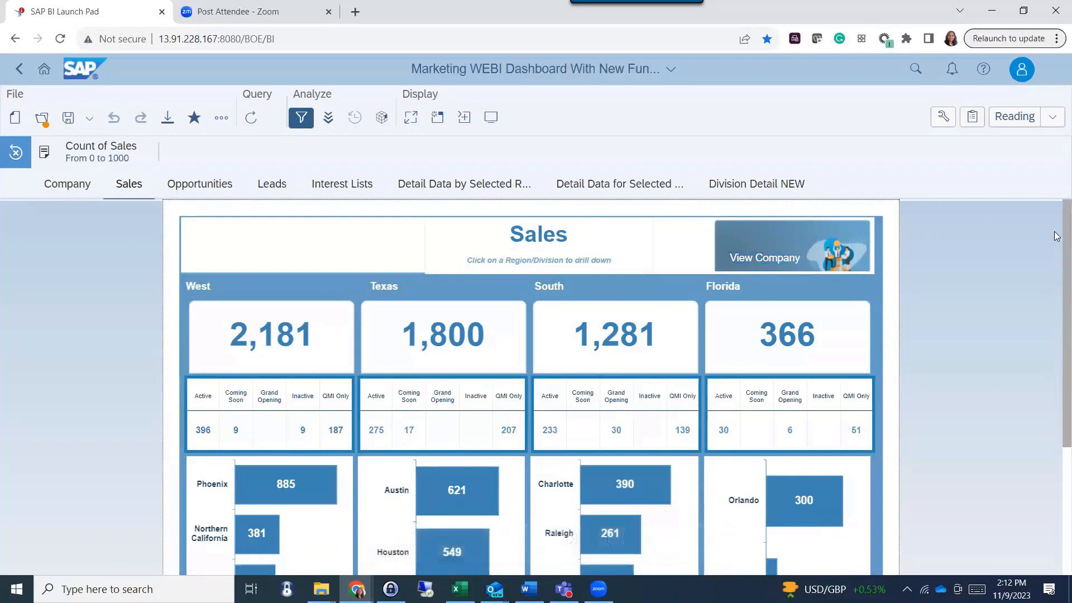
scroll(1057, 245, "down", 3)
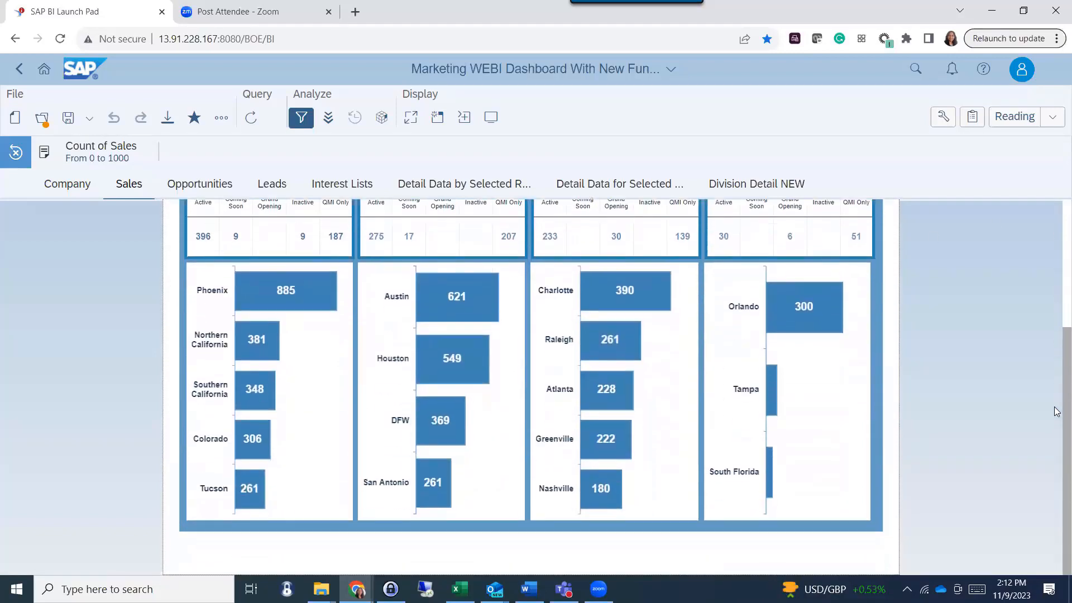
scroll(1057, 411, "up", 3)
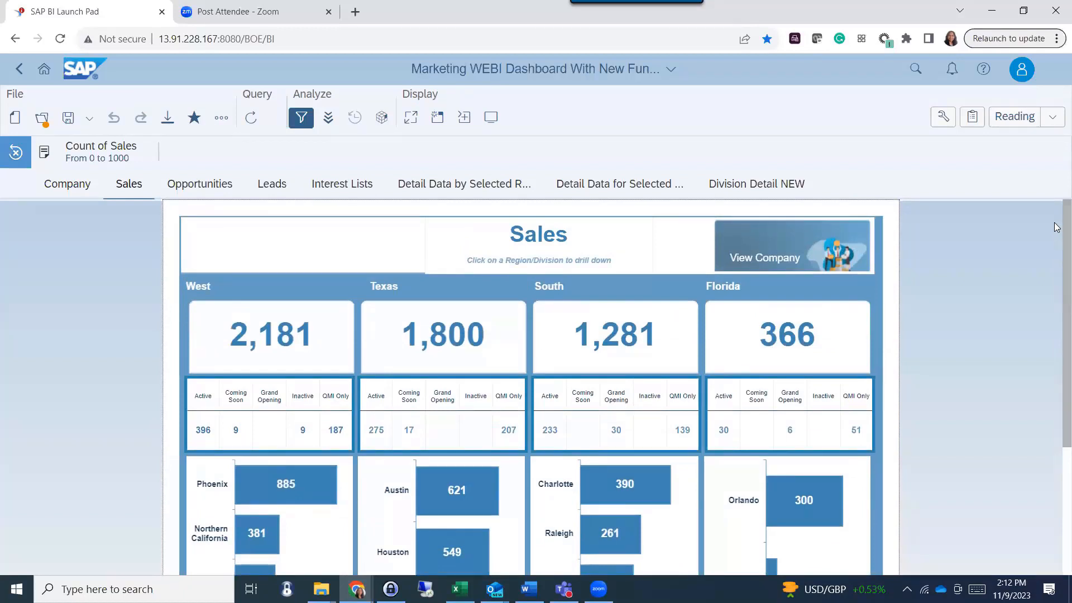
mouse_move(280, 328)
scroll(1057, 247, "down", 1)
scroll(1057, 246, "down", 1)
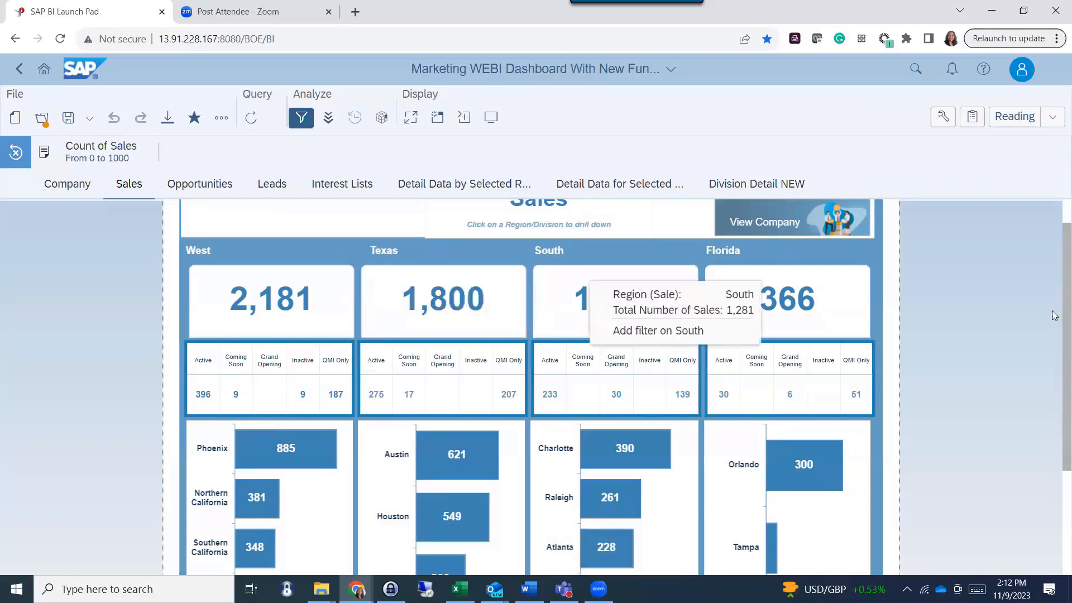
- Drill the Sales report into the West region and its Phoenix division, and change the region selection to Texas
left_click(248, 276)
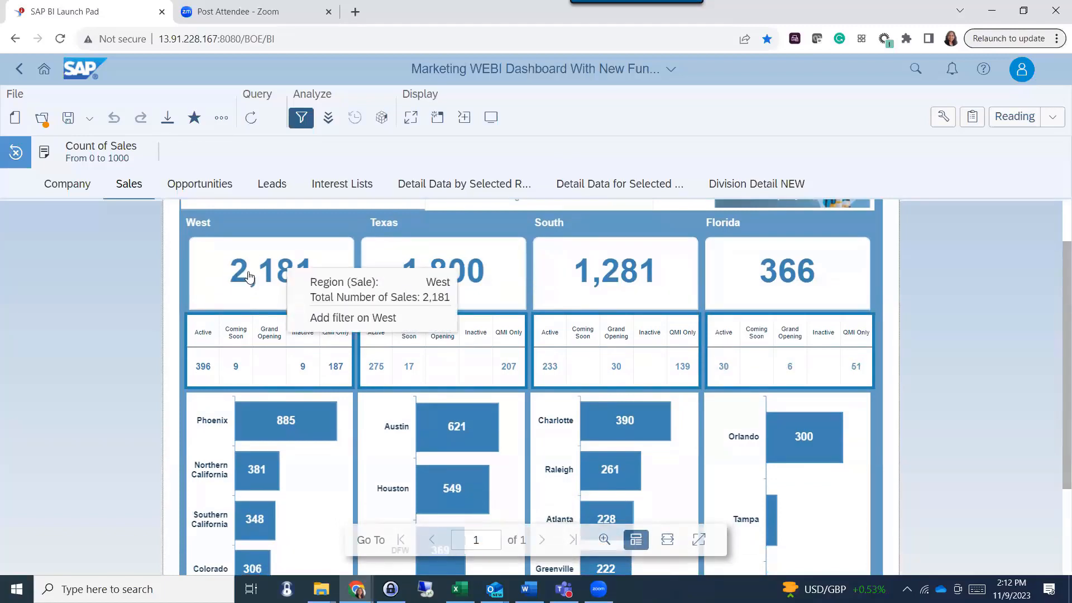
left_click(249, 276)
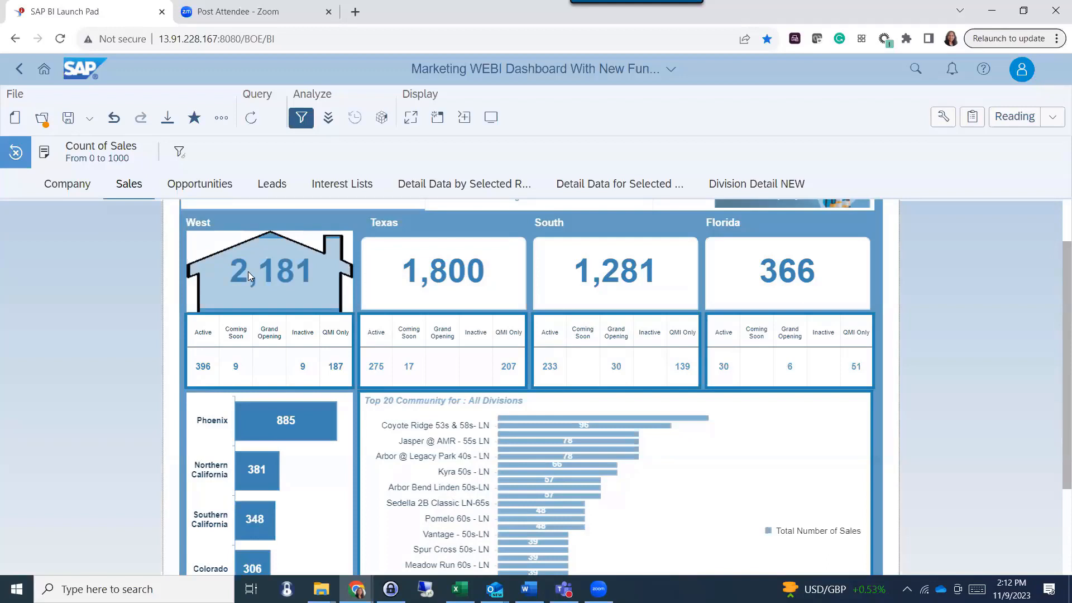
left_click(256, 413)
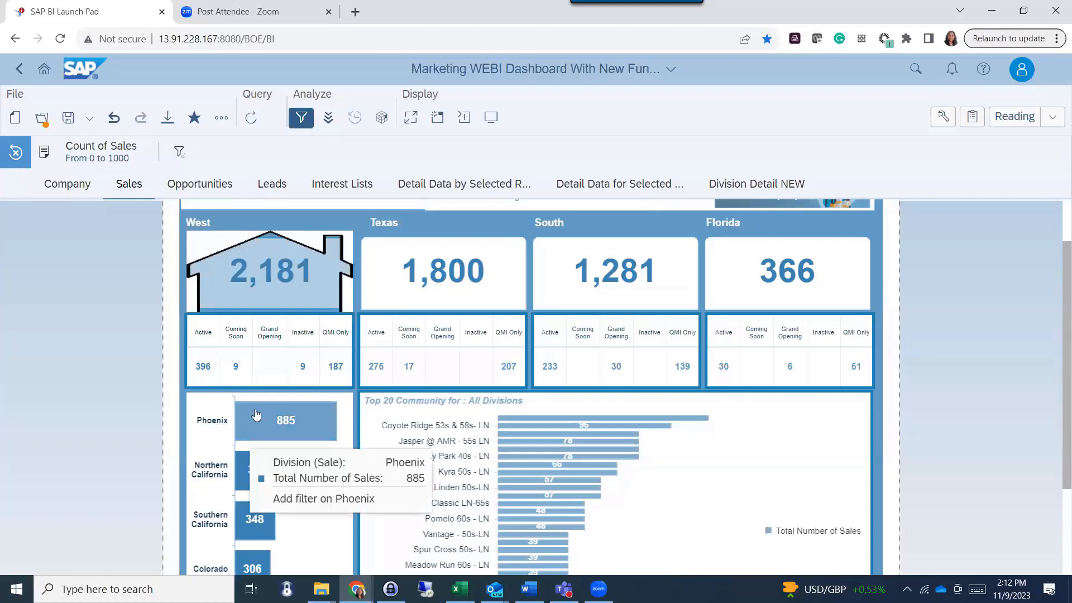
left_click(256, 410)
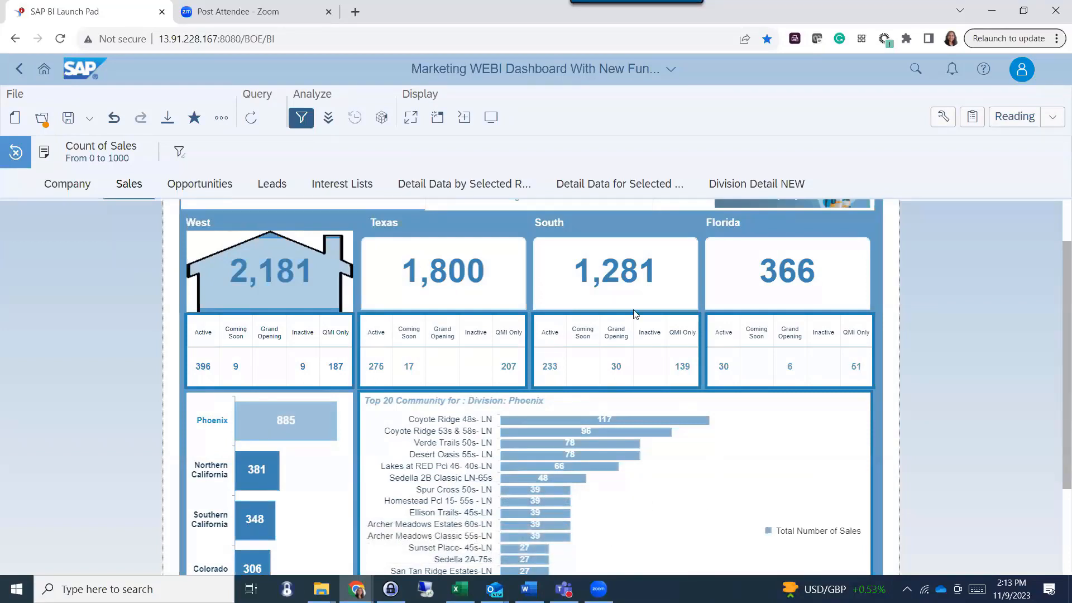
left_click(432, 264)
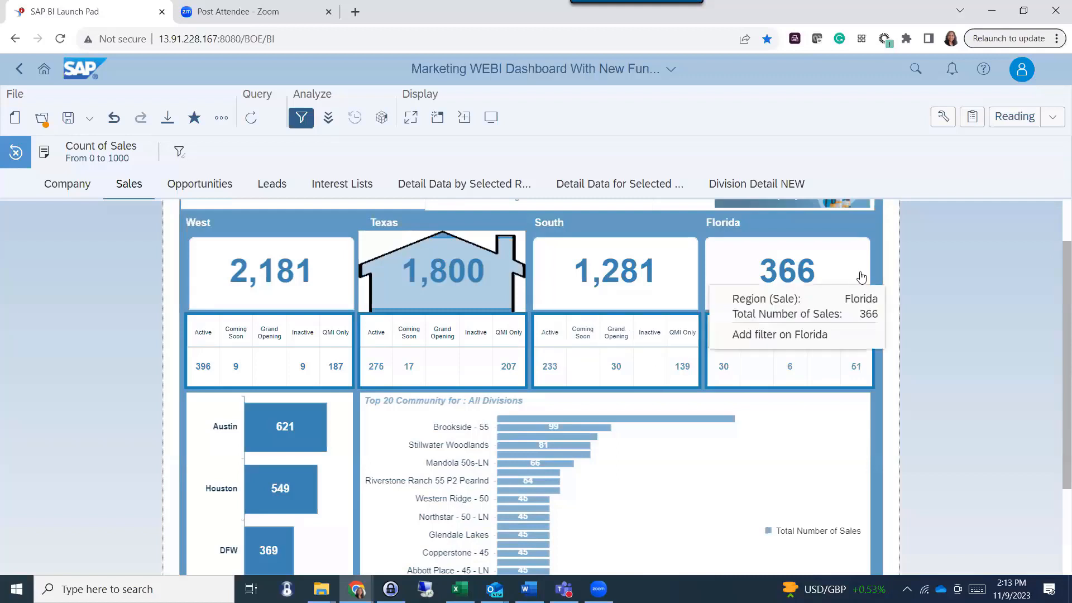
- Inspect the Texas division bar chart and the Top 20 Community chart in Design mode, and return to Reading mode
left_click(1014, 118)
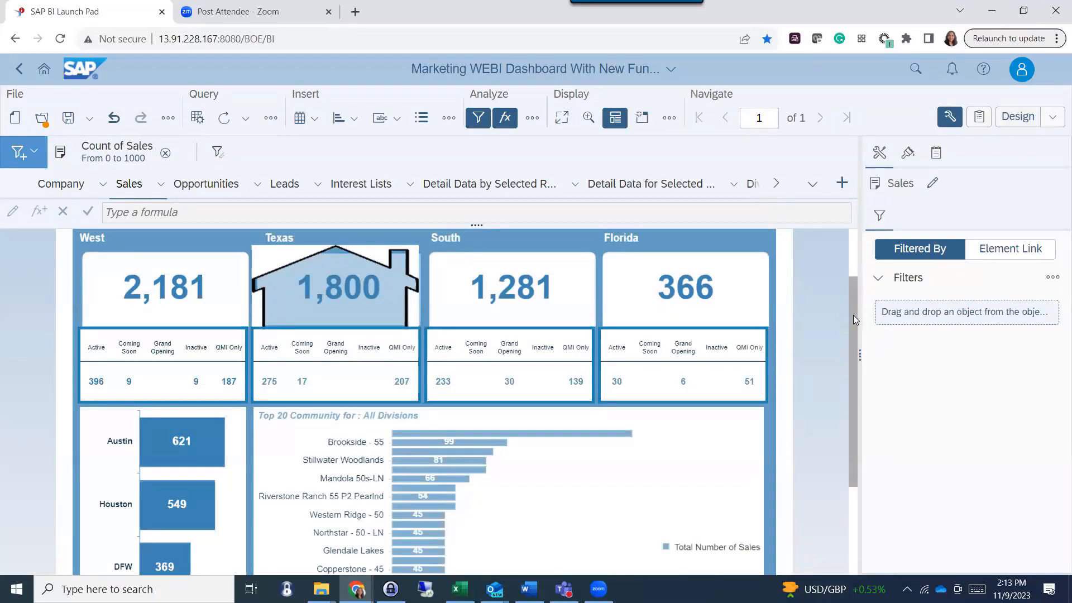
left_click_drag(853, 319, 836, 471)
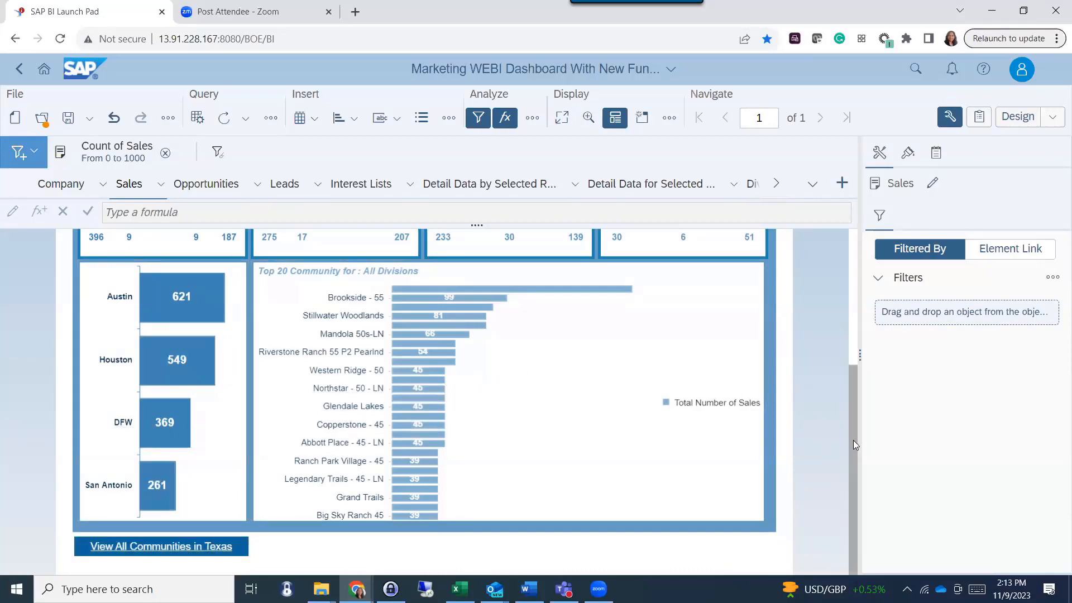
left_click_drag(853, 440, 849, 509)
mouse_move(804, 589)
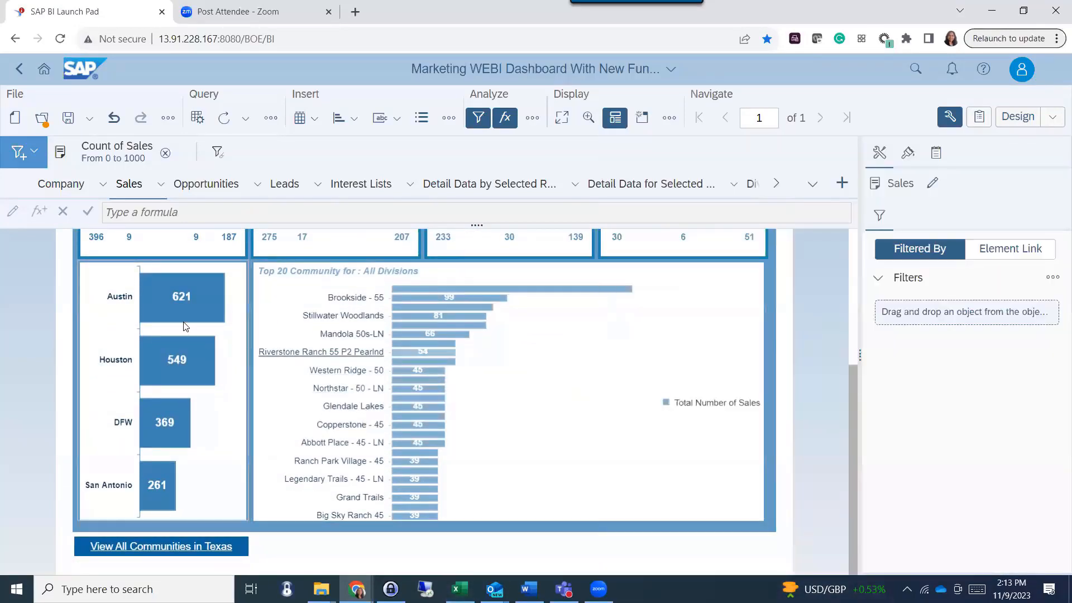
left_click(172, 307)
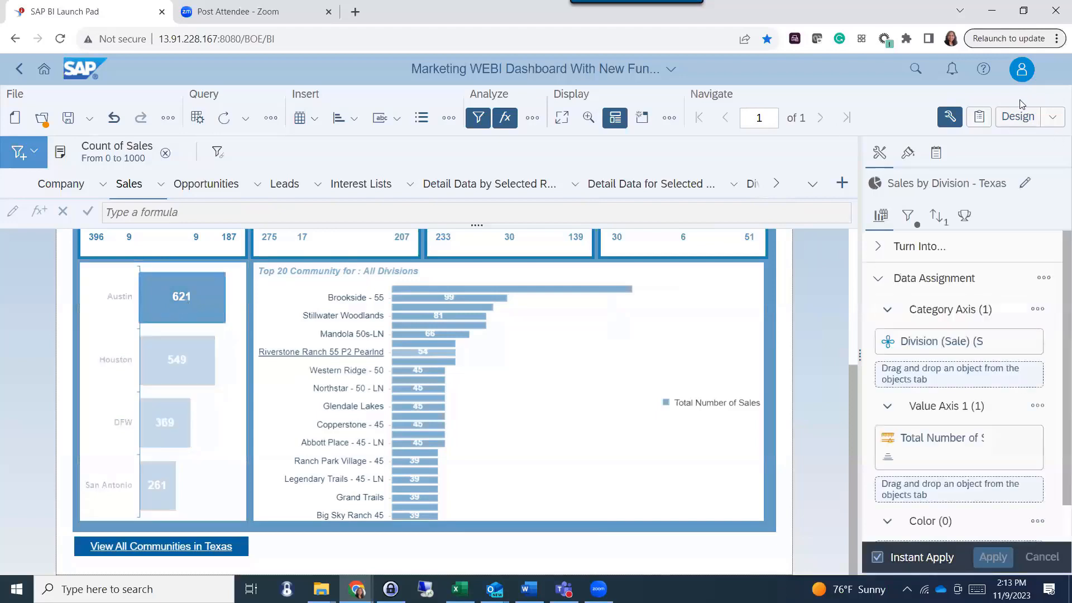
left_click(1013, 121)
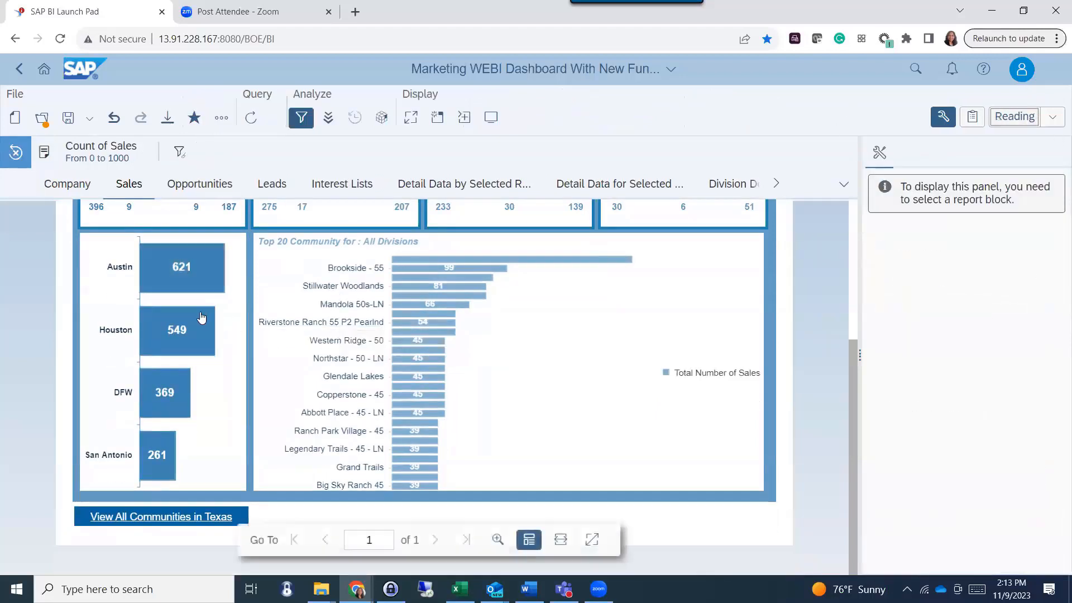
- Filter the Sales report to the Austin division and open the list of all communities in Austin
left_click(181, 269)
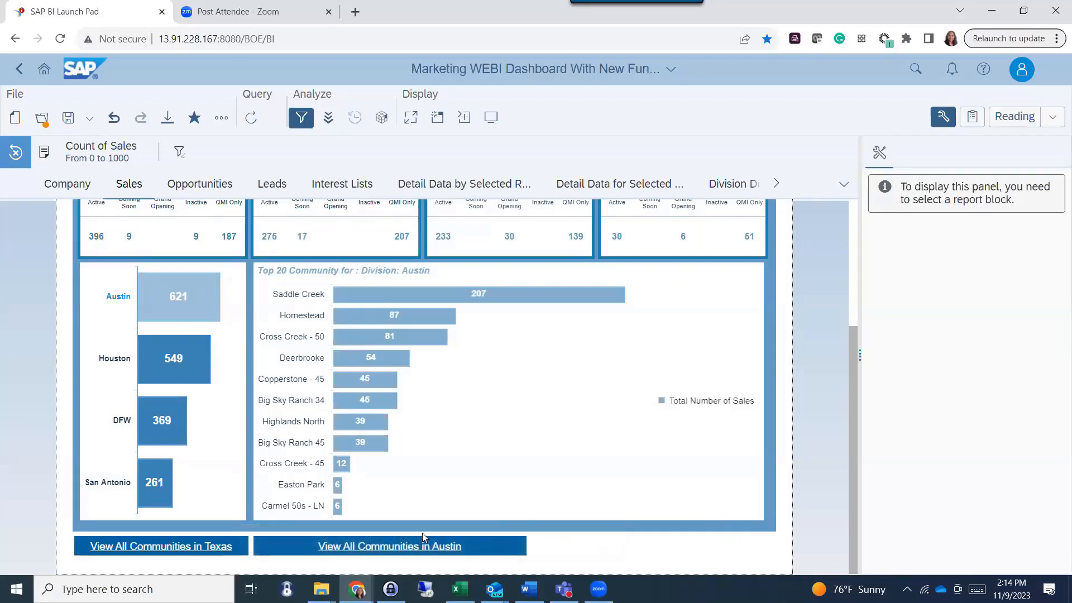
left_click(396, 551)
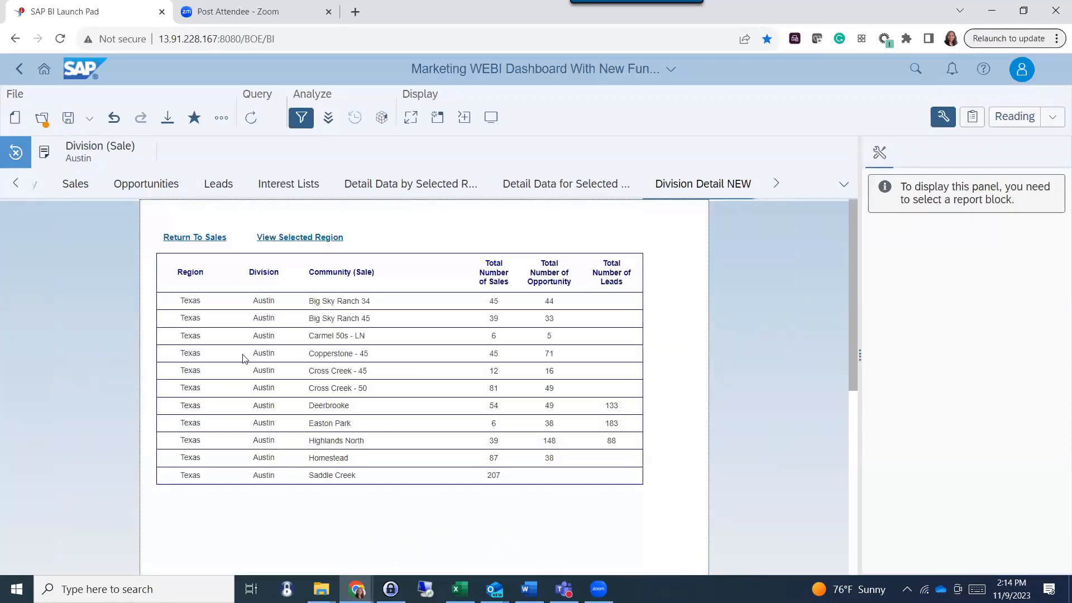
- Return to the Sales report, filter it on the West region and open the list of all communities in Phoenix
left_click(76, 189)
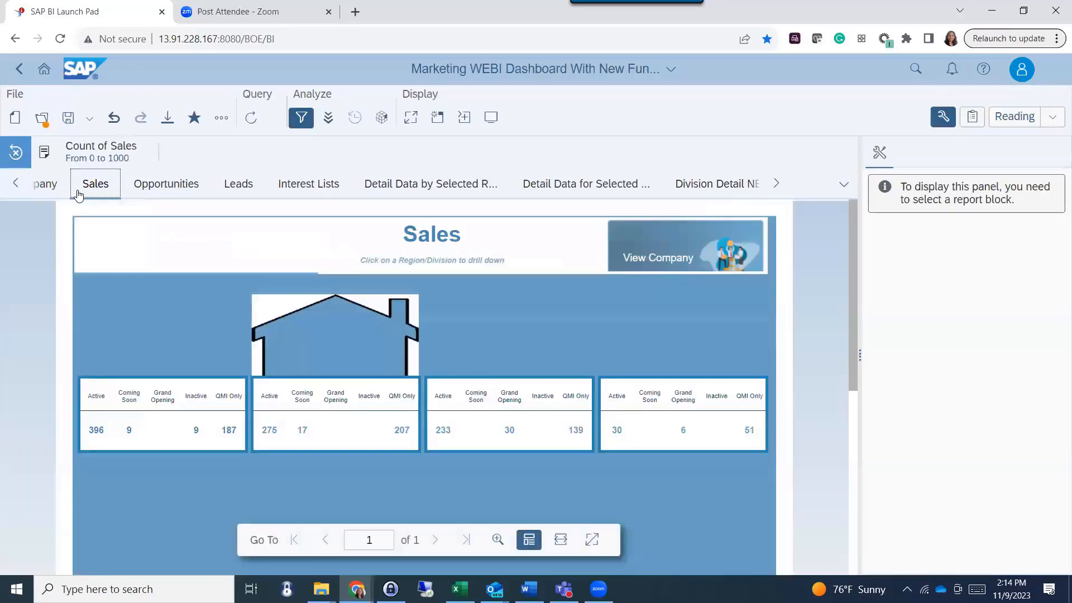
left_click(173, 331)
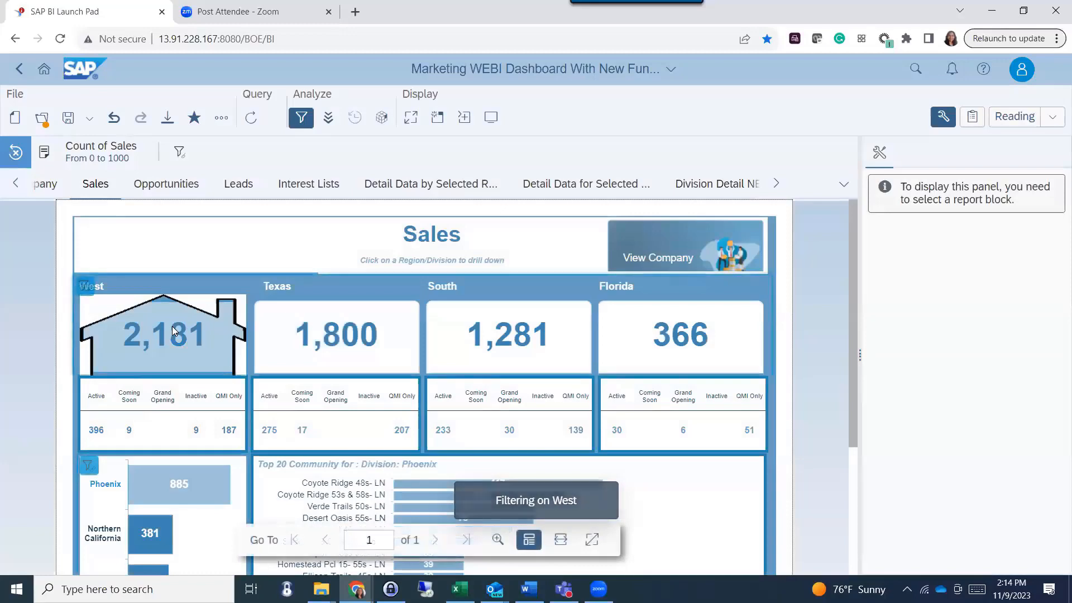
mouse_move(744, 340)
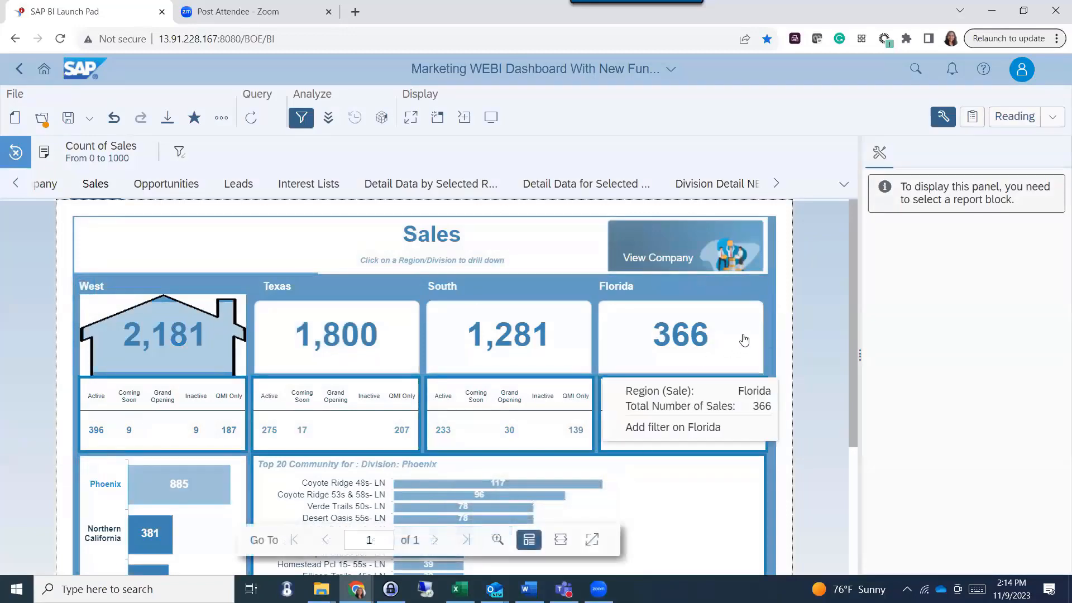
left_click_drag(853, 286, 850, 414)
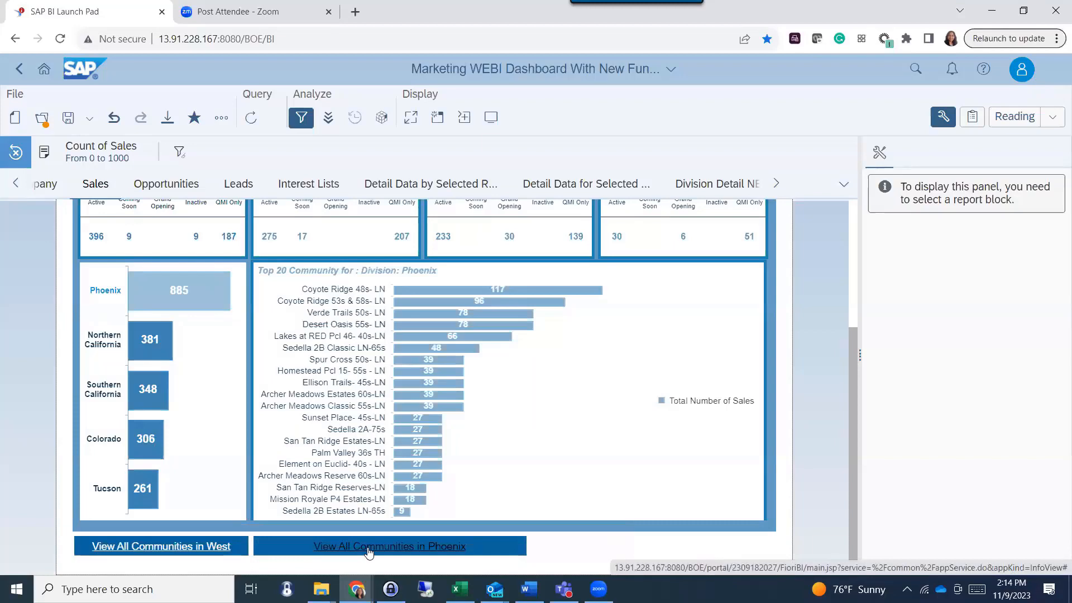
left_click(369, 548)
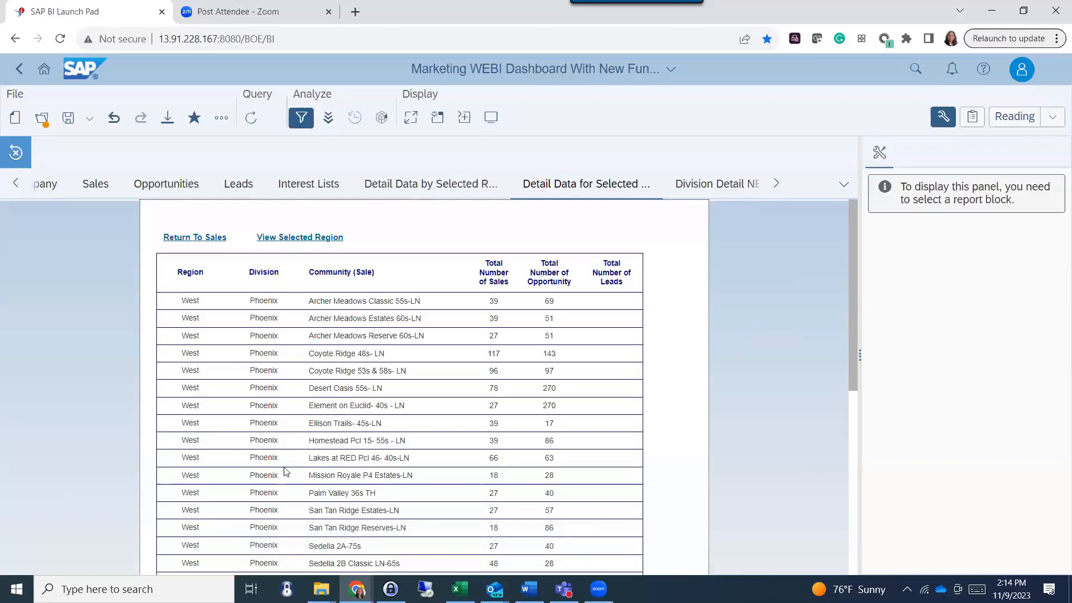
- Switch to Design mode and examine the document's objects down to the region and division selection references
left_click(1021, 119)
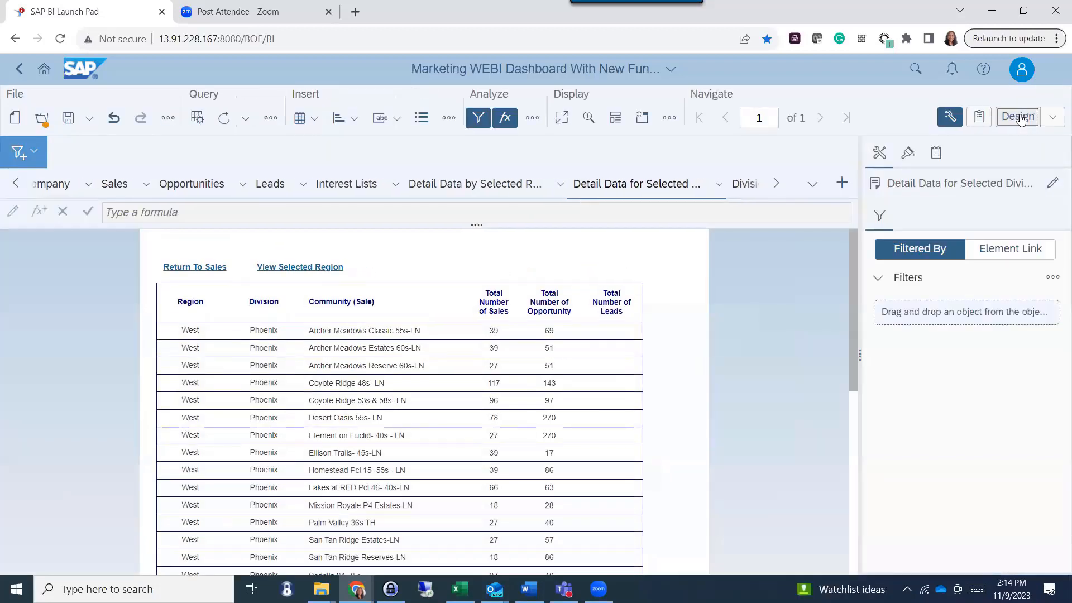
left_click(981, 117)
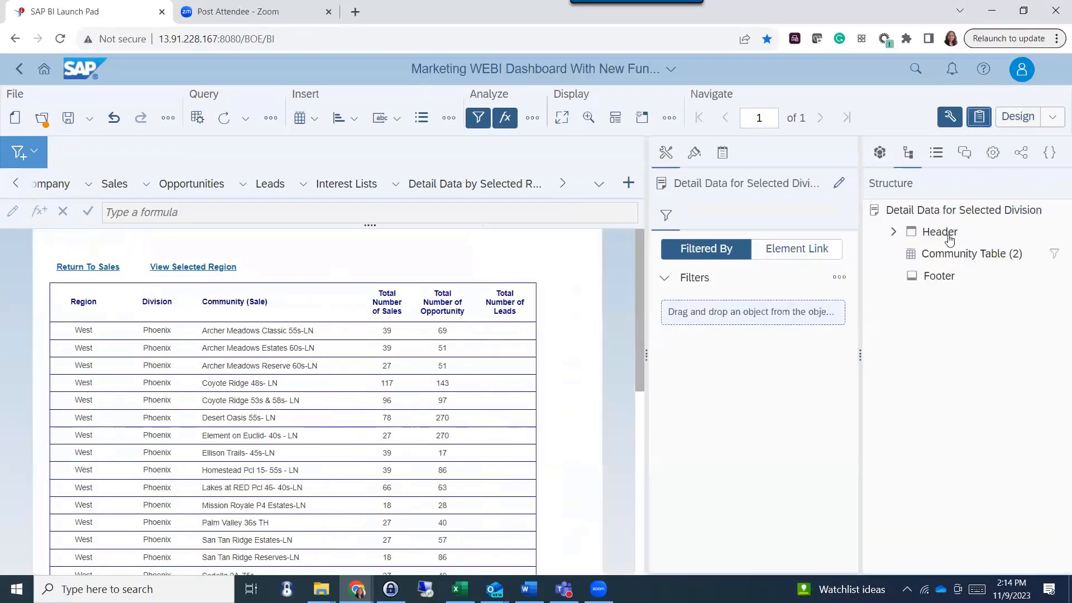
left_click(881, 155)
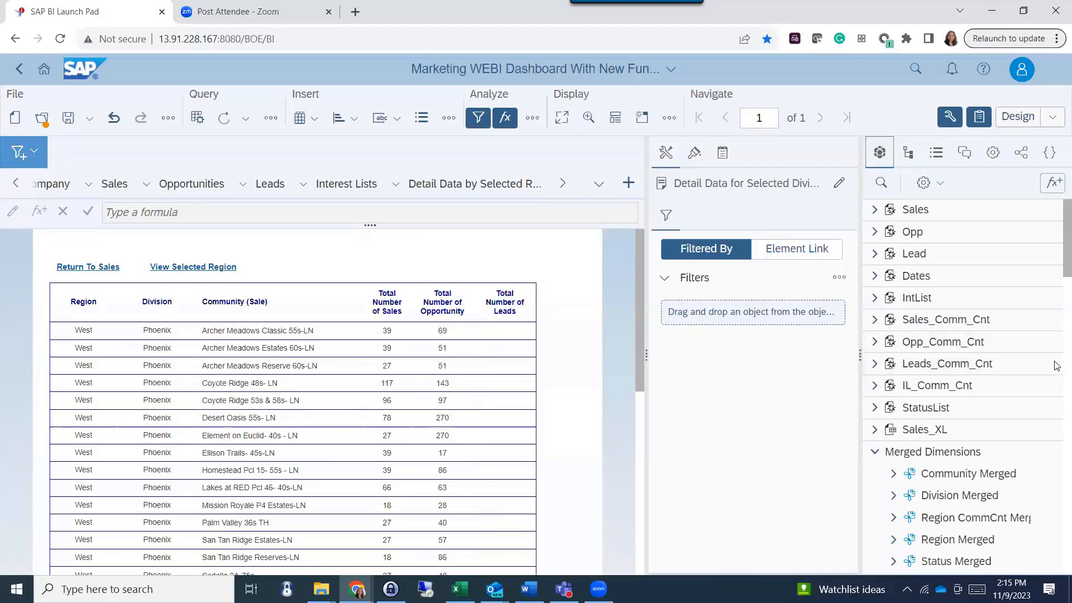
left_click_drag(1064, 270, 1066, 570)
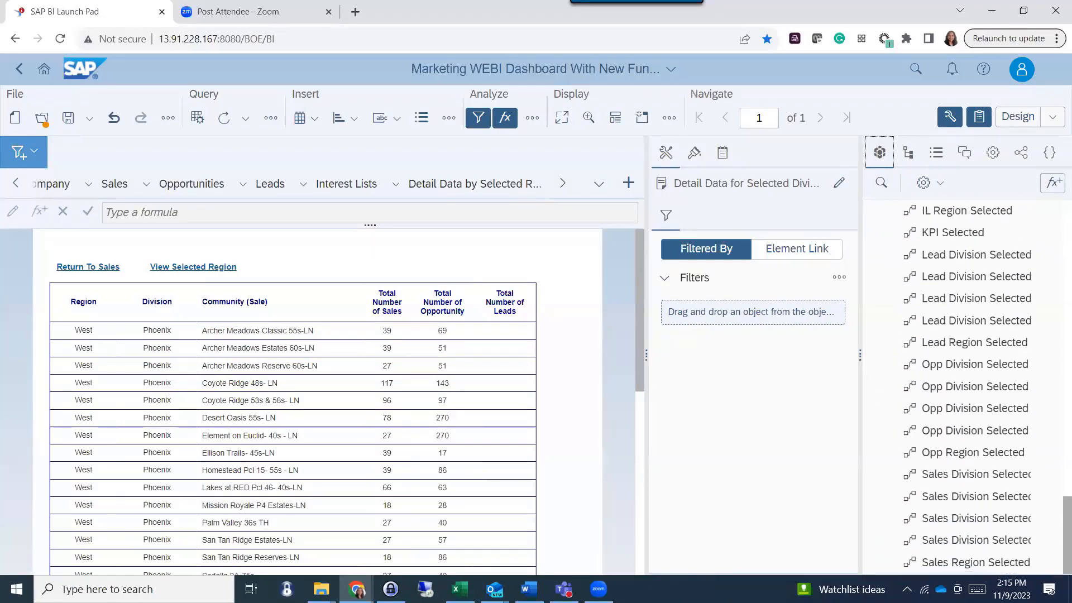
- Open the Sales report in Design mode and arrange the document's objects in alphabetical order
left_click(49, 187)
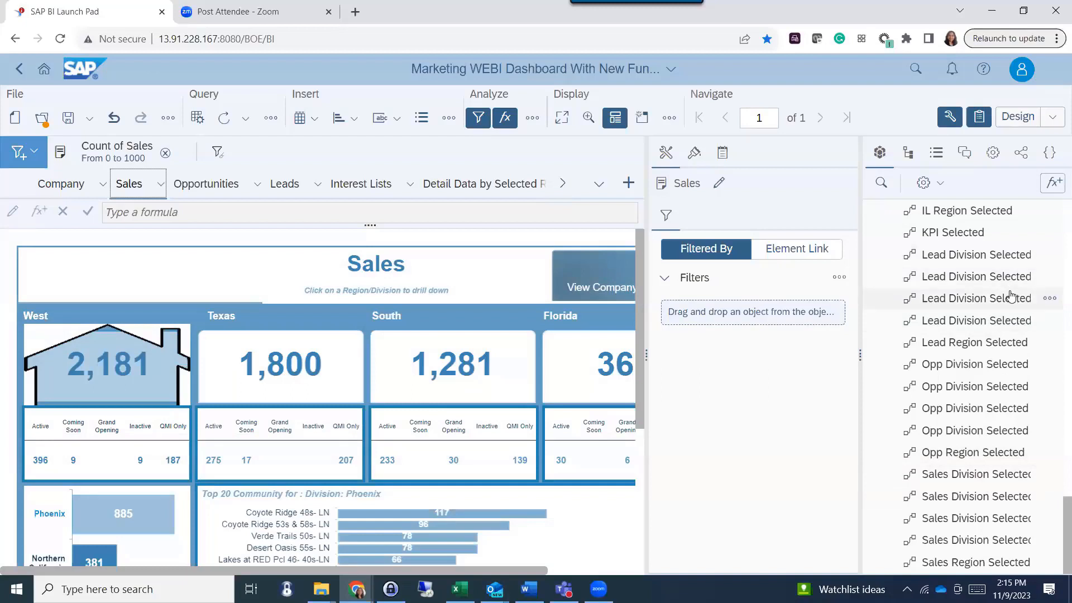
mouse_move(116, 519)
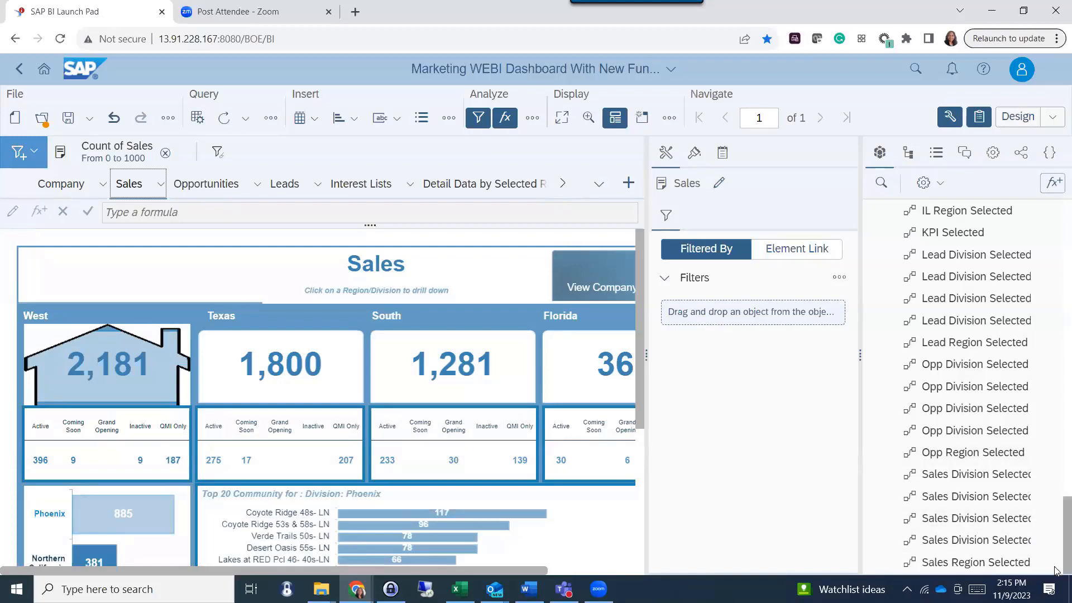
left_click_drag(1057, 570, 1057, 245)
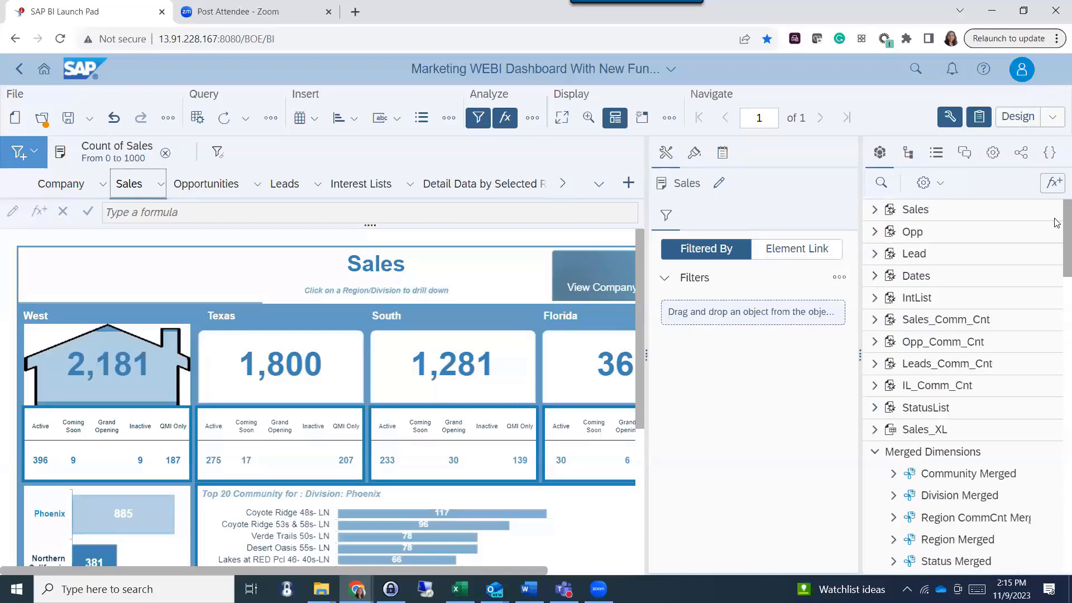
left_click(939, 183)
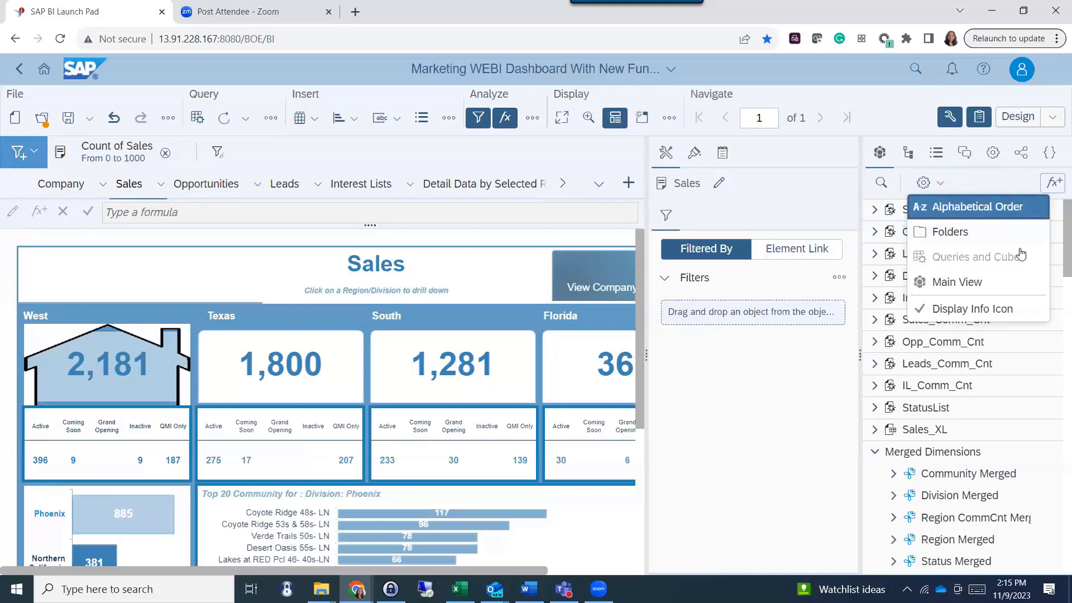
left_click(980, 208)
- Widen the object list and examine the region and division filter flag variables
scroll(1055, 263, "down", 5)
scroll(1046, 419, "down", 5)
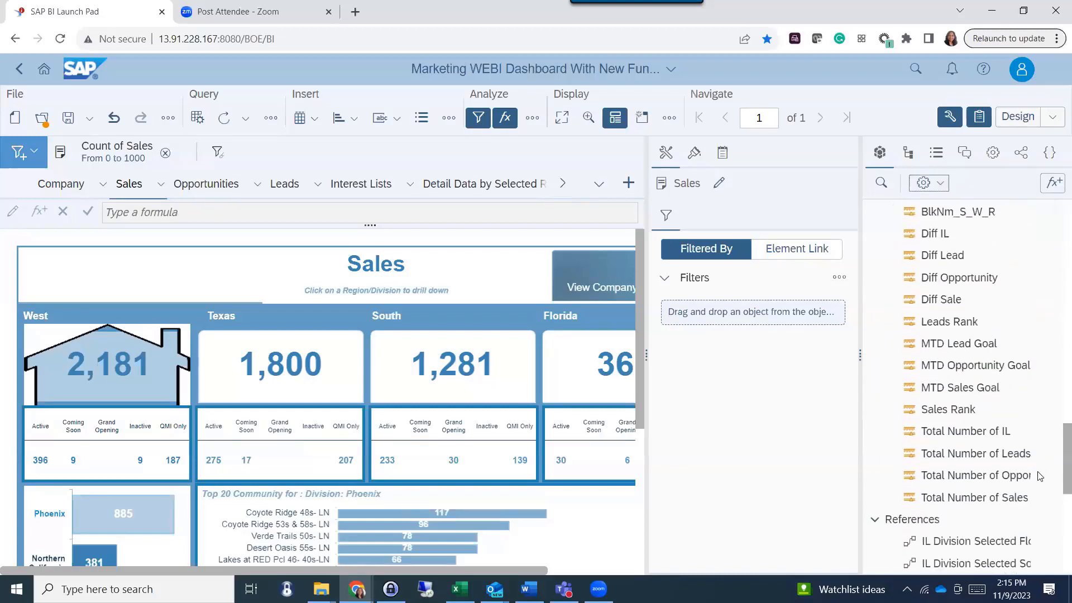
scroll(1045, 430, "up", 3)
scroll(1046, 430, "up", 5)
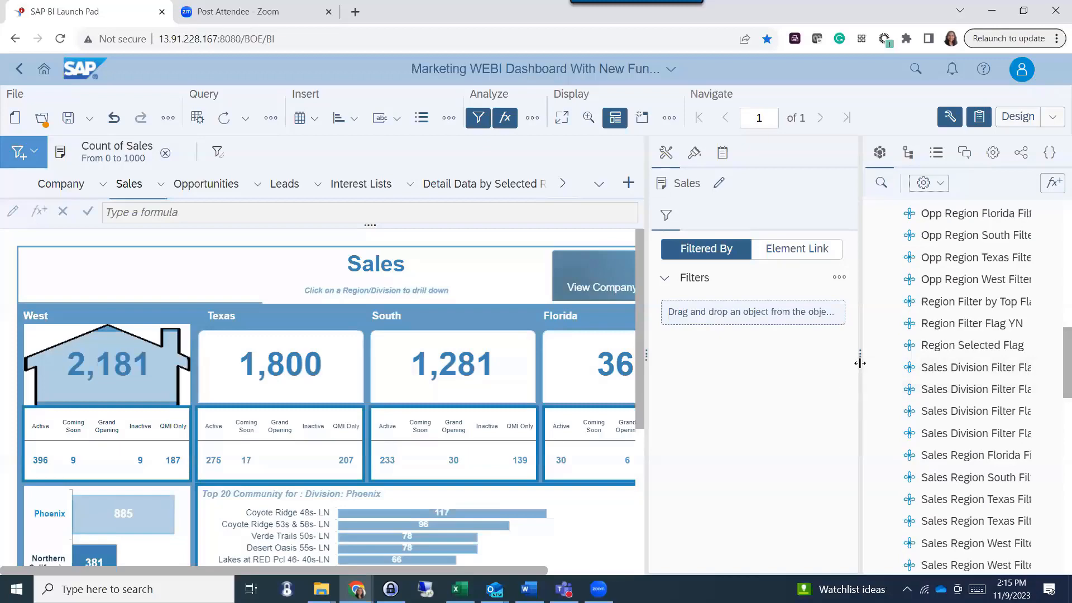
left_click_drag(860, 371, 646, 385)
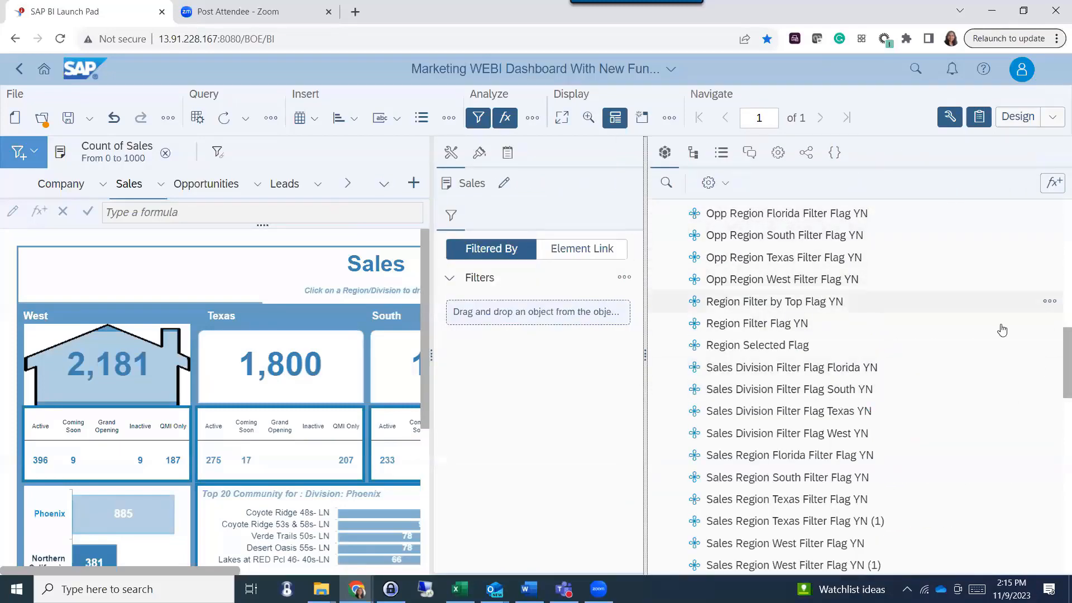
scroll(1057, 397, "down", 1)
scroll(1057, 397, "down", 2)
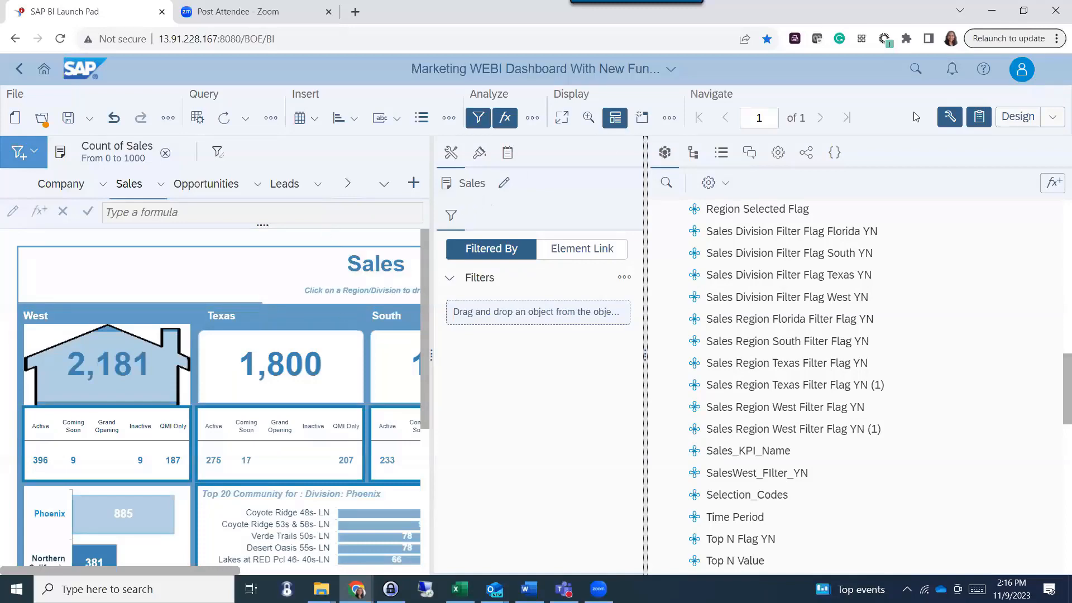
- Open the detail data report for the selected region and show its community table's filters with their full names
left_click(949, 117)
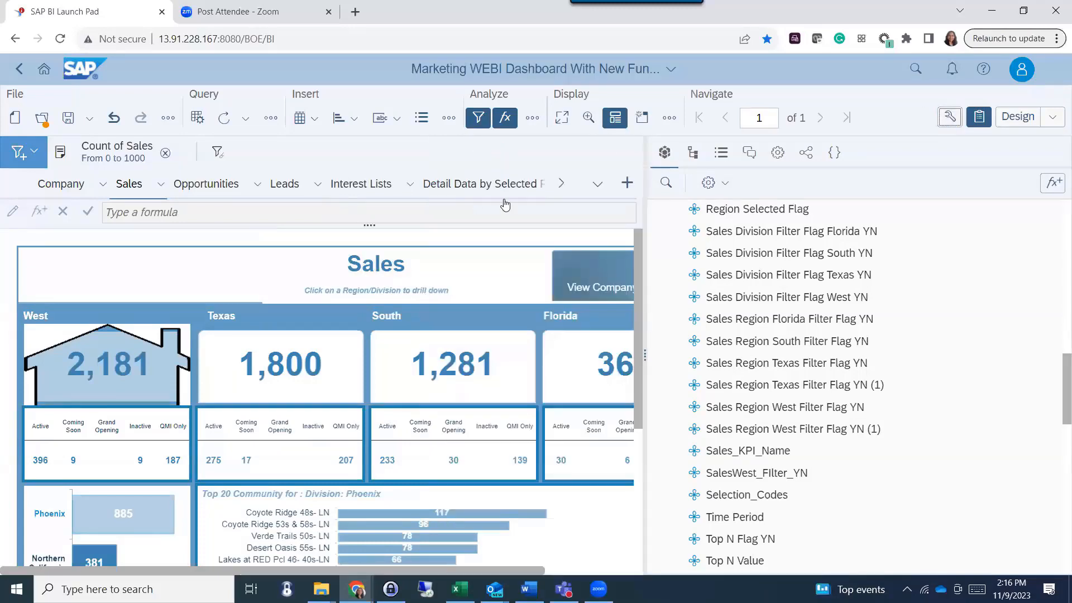
left_click(459, 191)
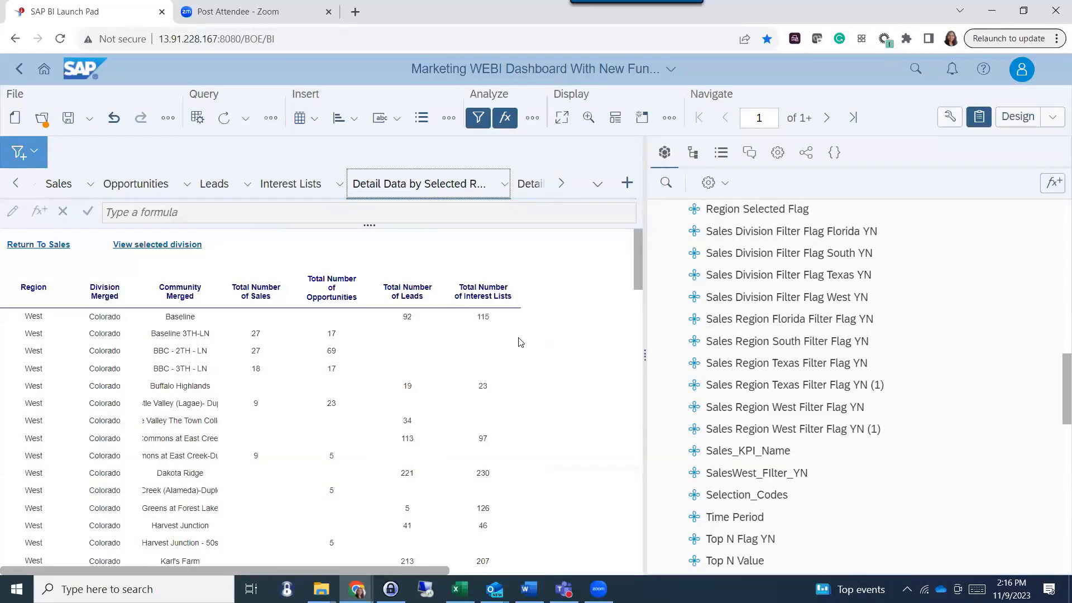
left_click(375, 332)
left_click(376, 333)
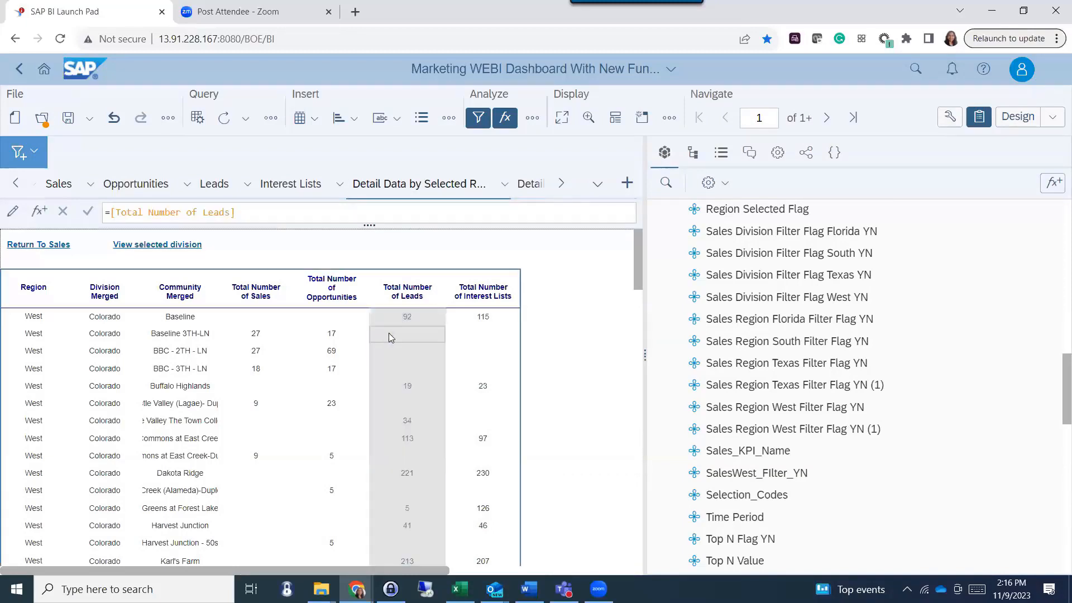
left_click(954, 119)
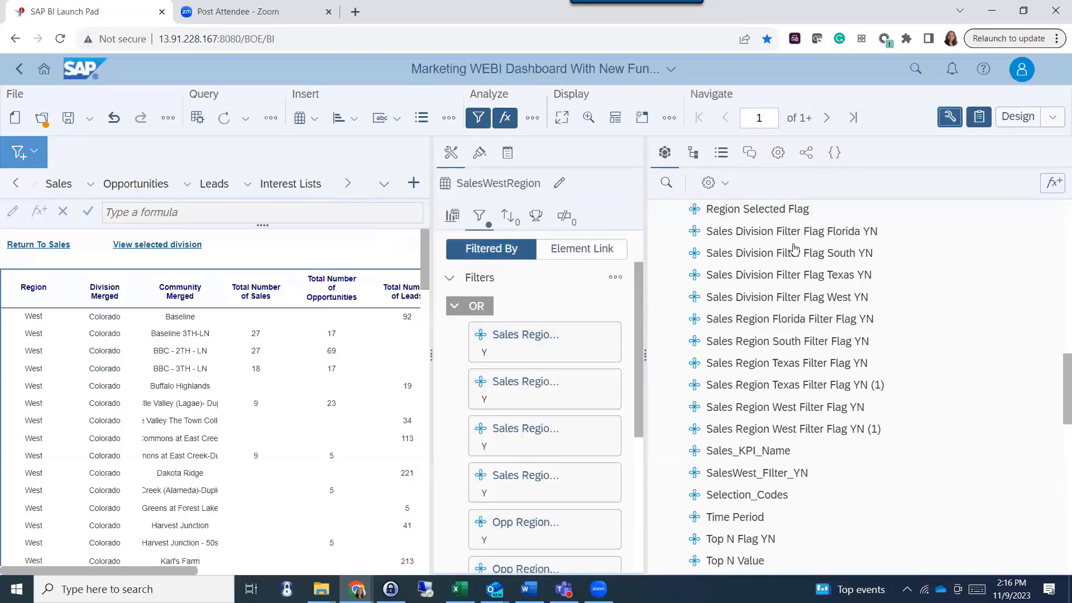
left_click(979, 117)
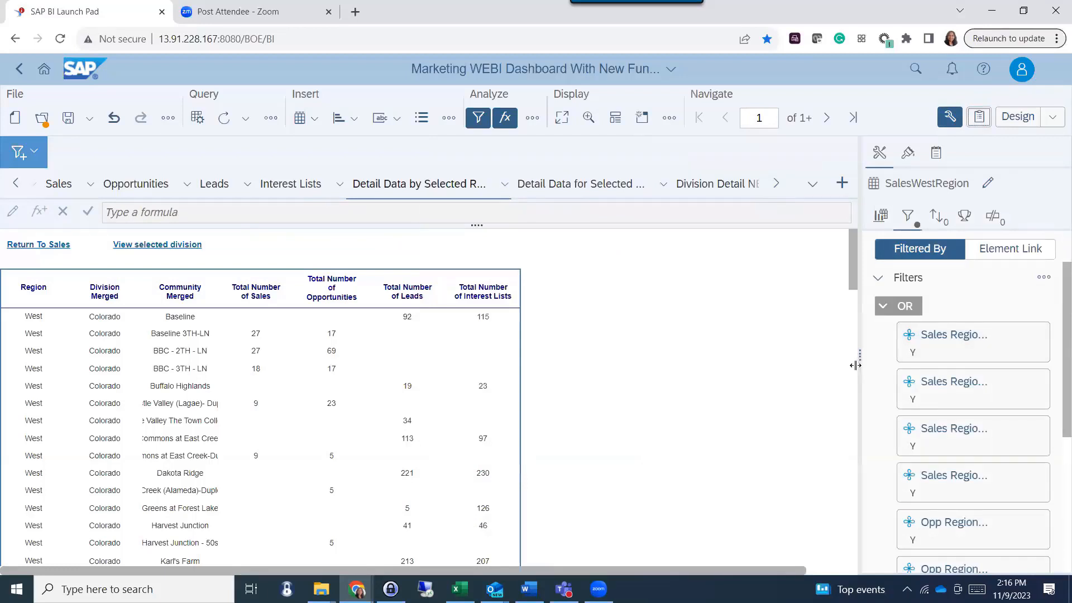
left_click_drag(858, 357, 683, 340)
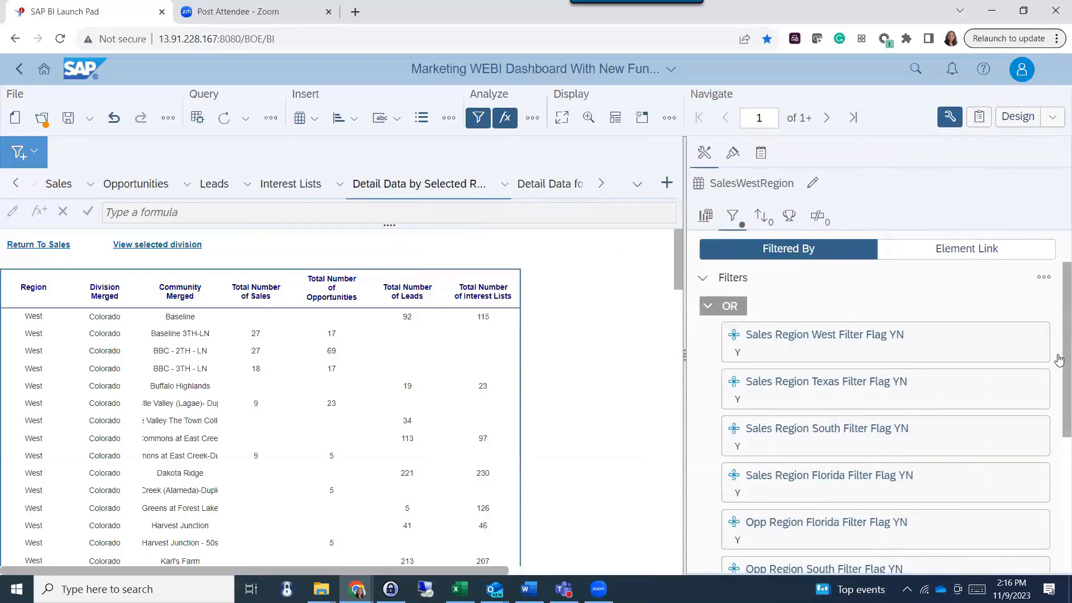
- Examine the community table's OR filter on the Sales and Opp region flags, and its active input controls
scroll(1056, 494, "down", 3)
scroll(1057, 494, "down", 2)
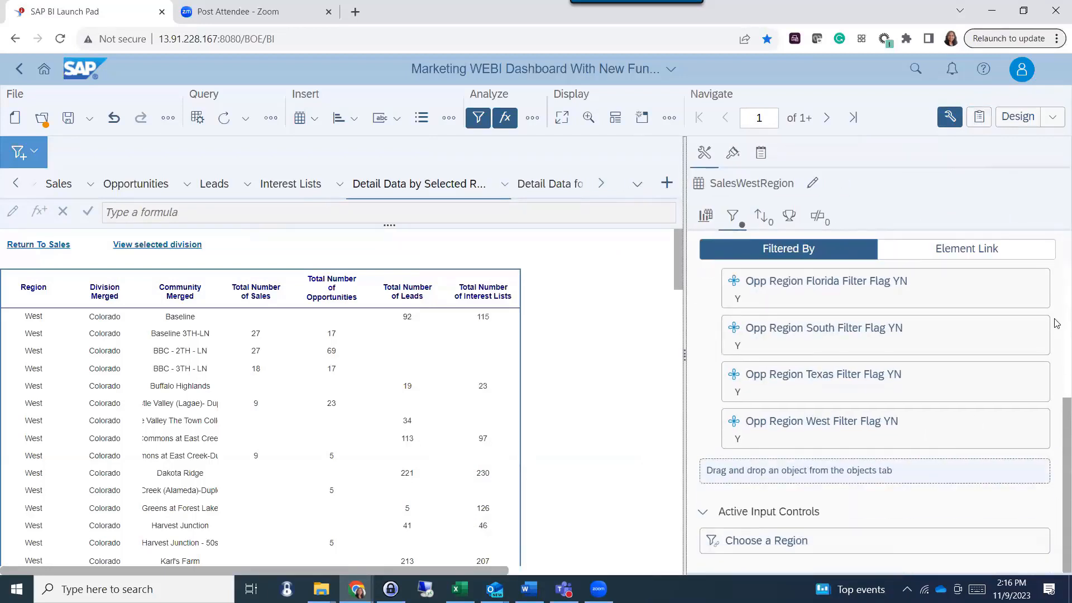
scroll(1057, 335, "up", 5)
scroll(1057, 468, "down", 5)
scroll(1057, 468, "down", 1)
scroll(1057, 434, "up", 5)
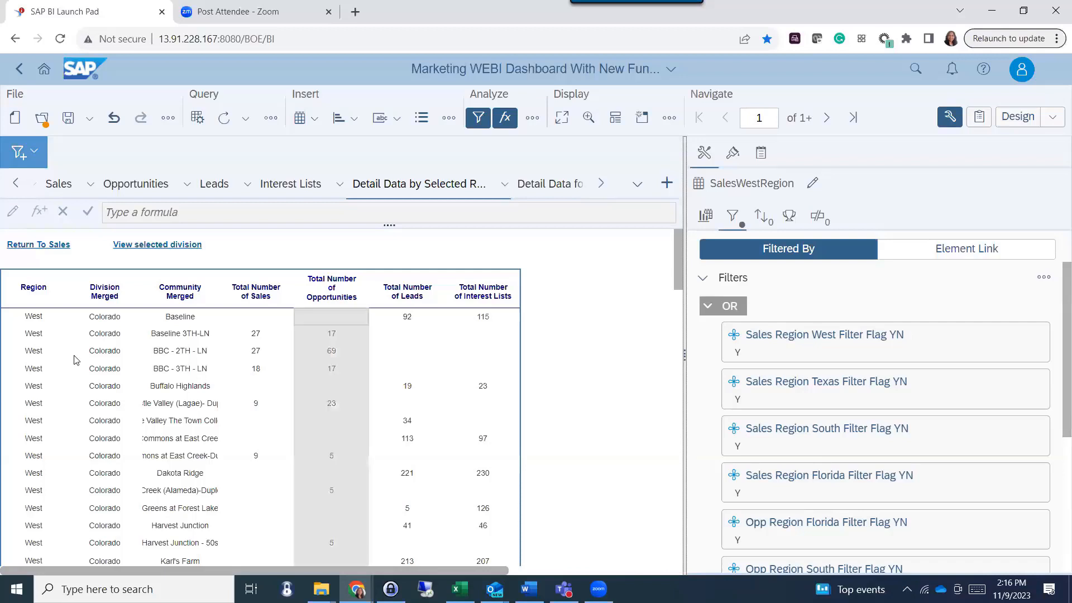
- Change the Sales report's selected region to Texas in Reading mode, and view the Austin community chart without the side panel
left_click(16, 183)
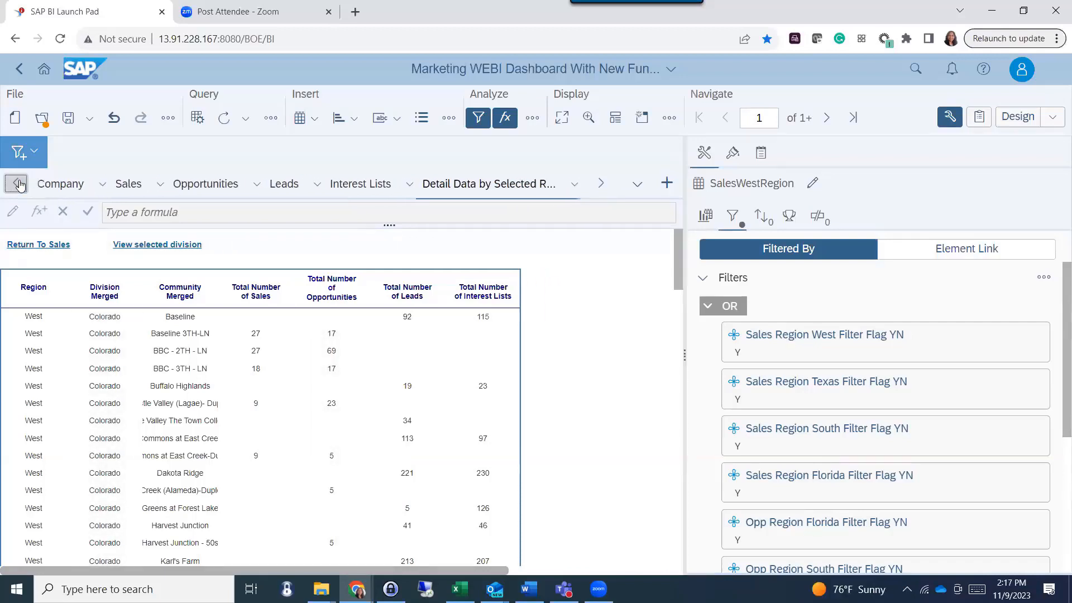
left_click(124, 184)
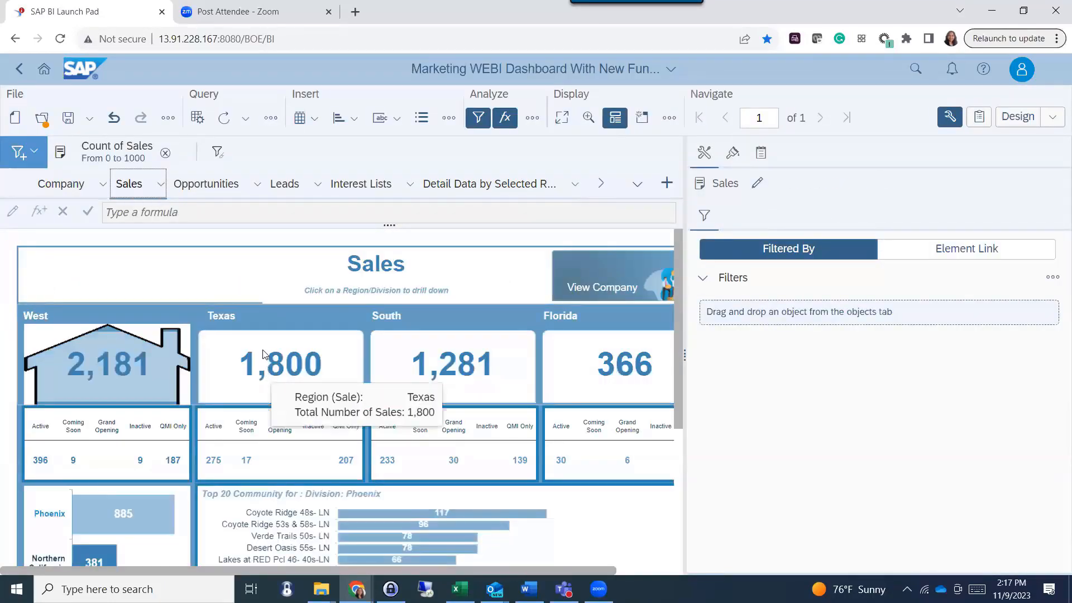
left_click(262, 354)
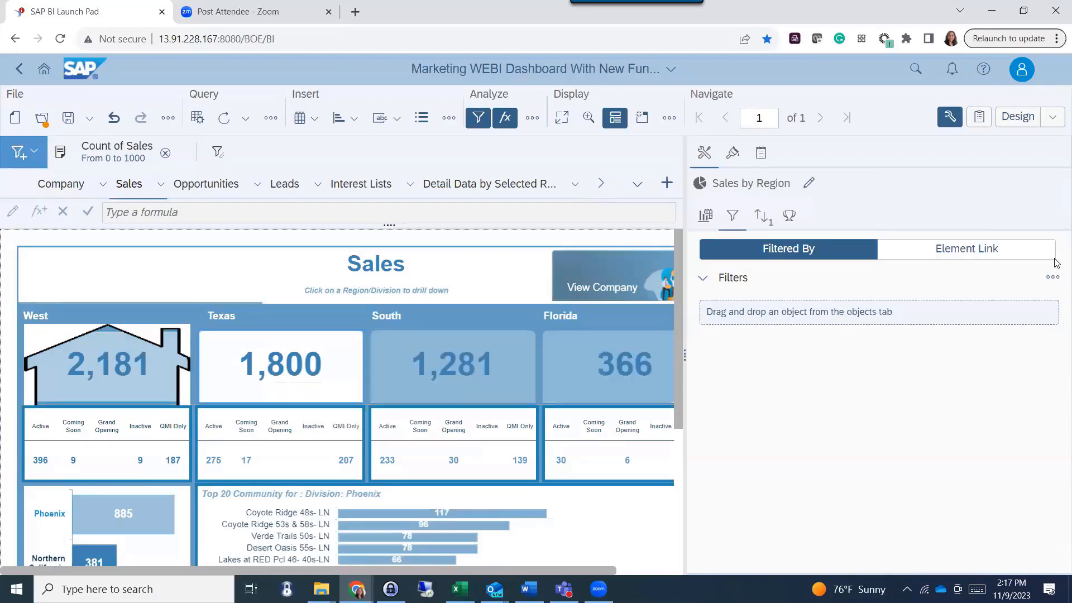
mouse_move(274, 369)
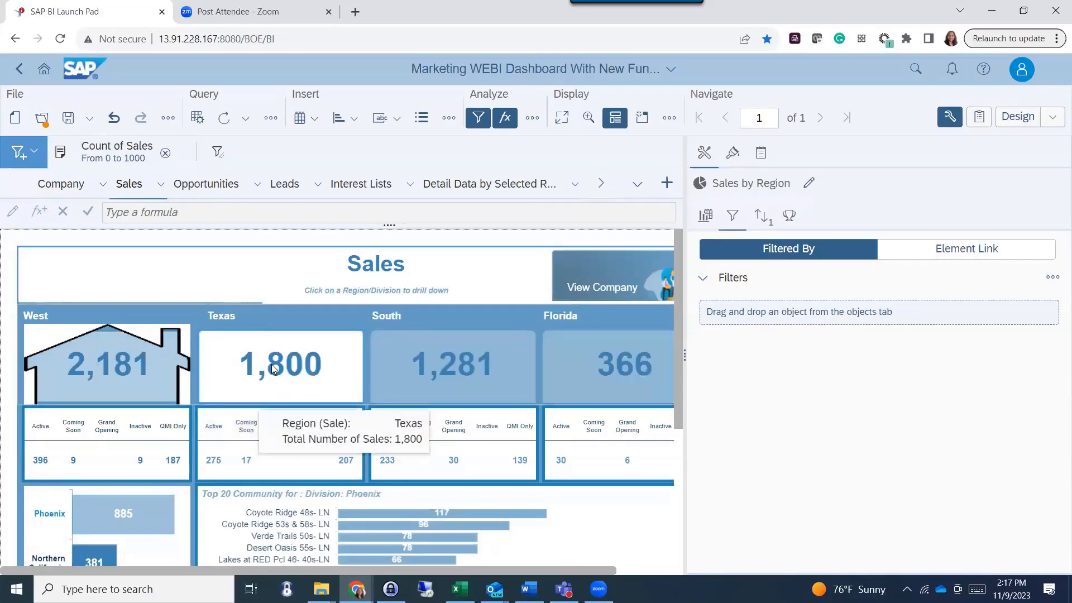
left_click(1018, 116)
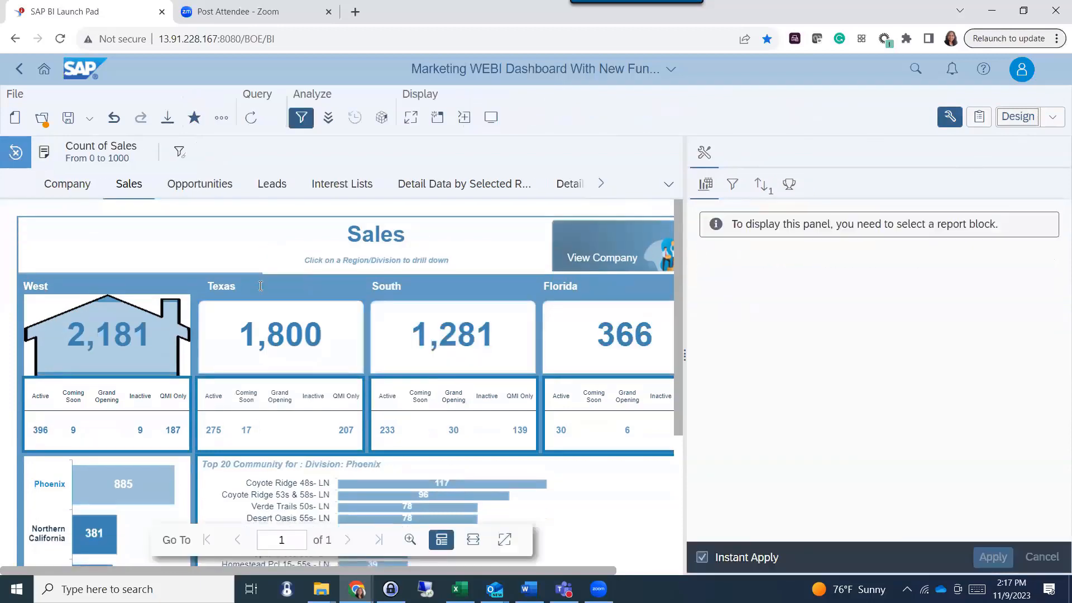
left_click(267, 329)
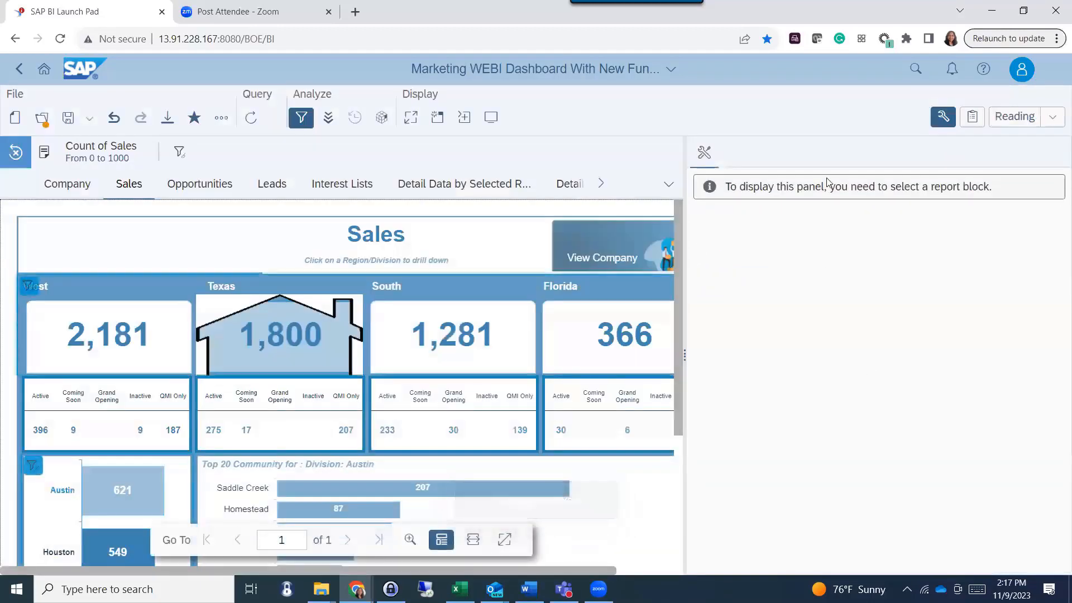
left_click(943, 117)
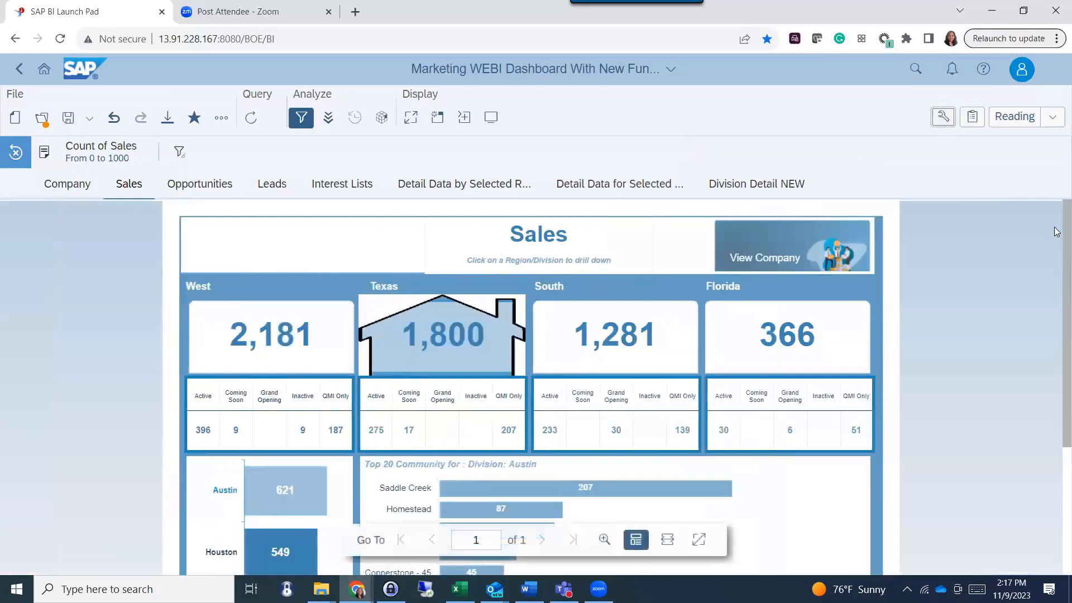
scroll(1057, 274, "down", 3)
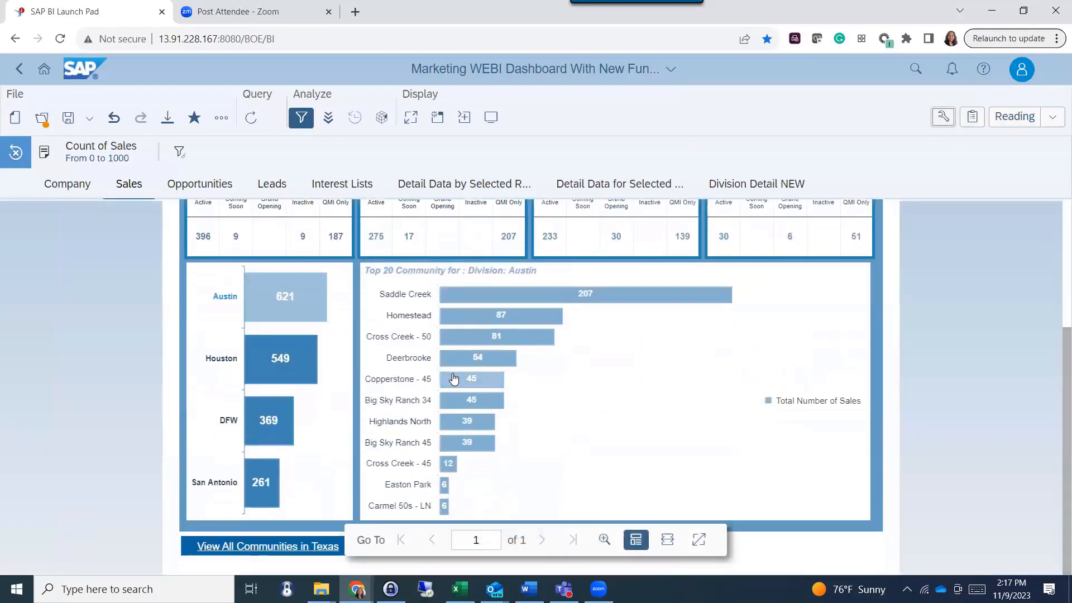
- Select the Houston division in the Sales report's Texas chart and open the list of all its communities
mouse_move(453, 379)
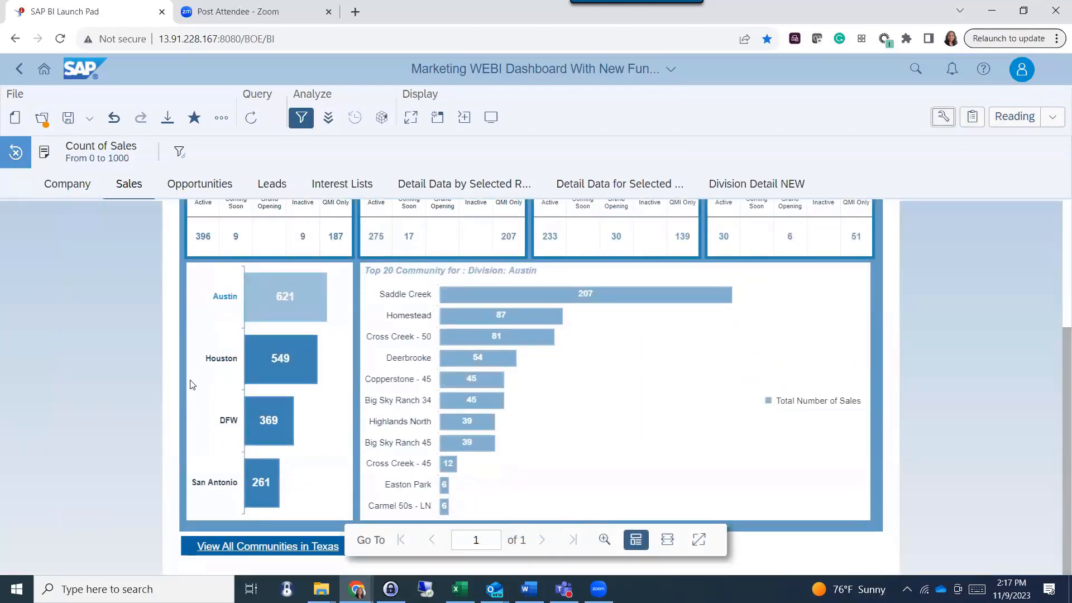
left_click(280, 380)
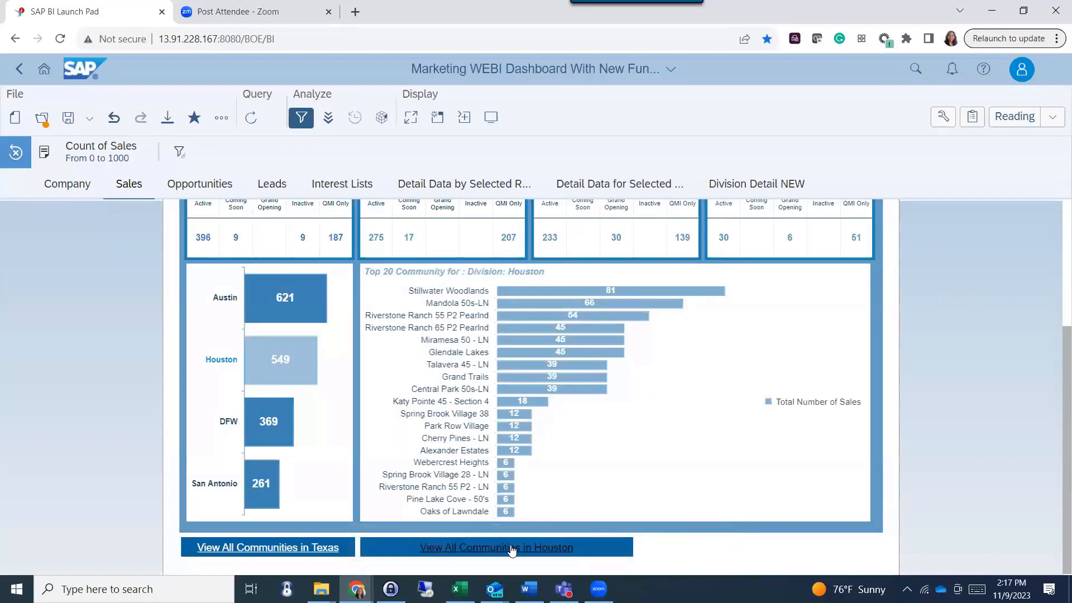
left_click(512, 549)
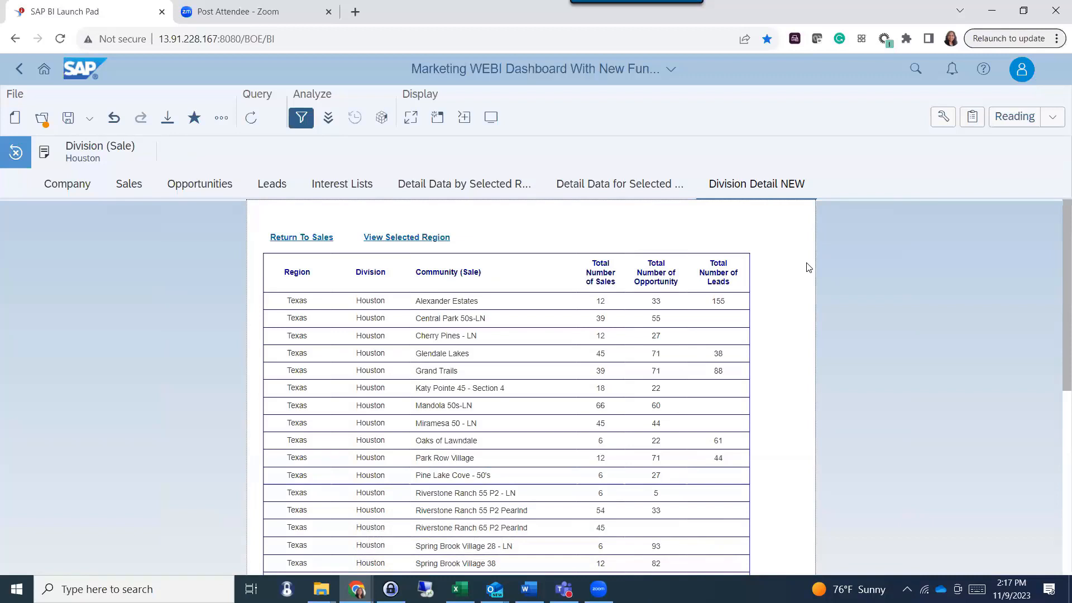
- Examine the Division Detail NEW community table's filters and its Division (Sale) input control in Design mode
left_click(1003, 124)
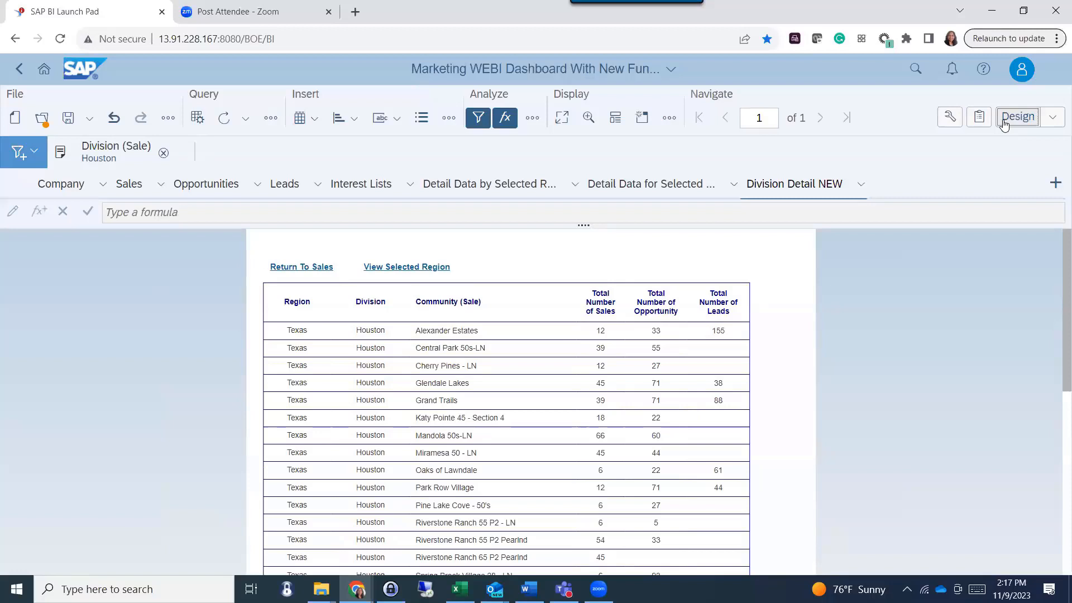
left_click(675, 351)
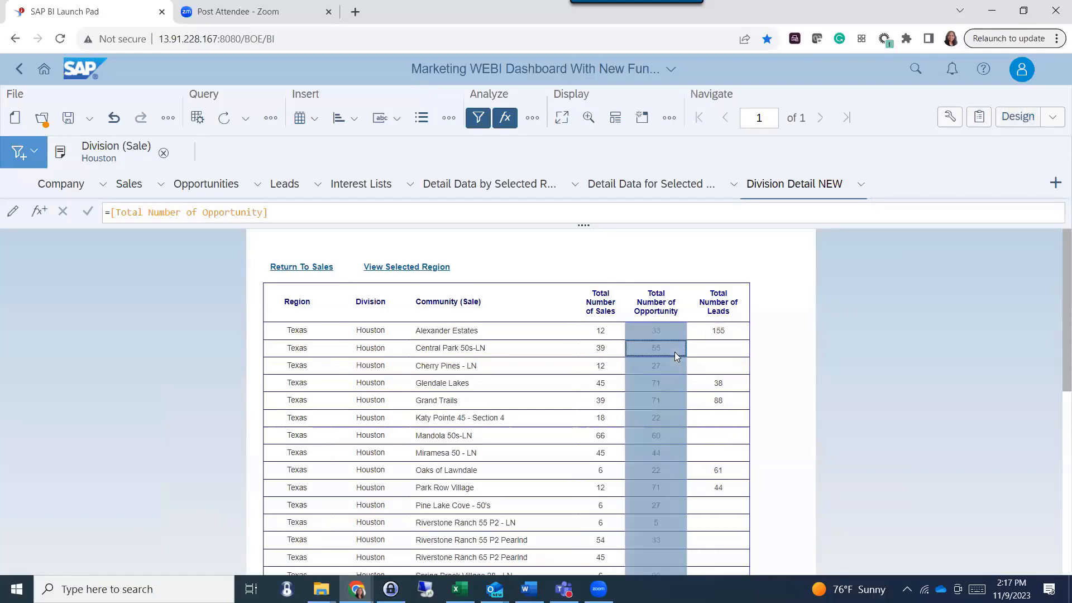
left_click(950, 117)
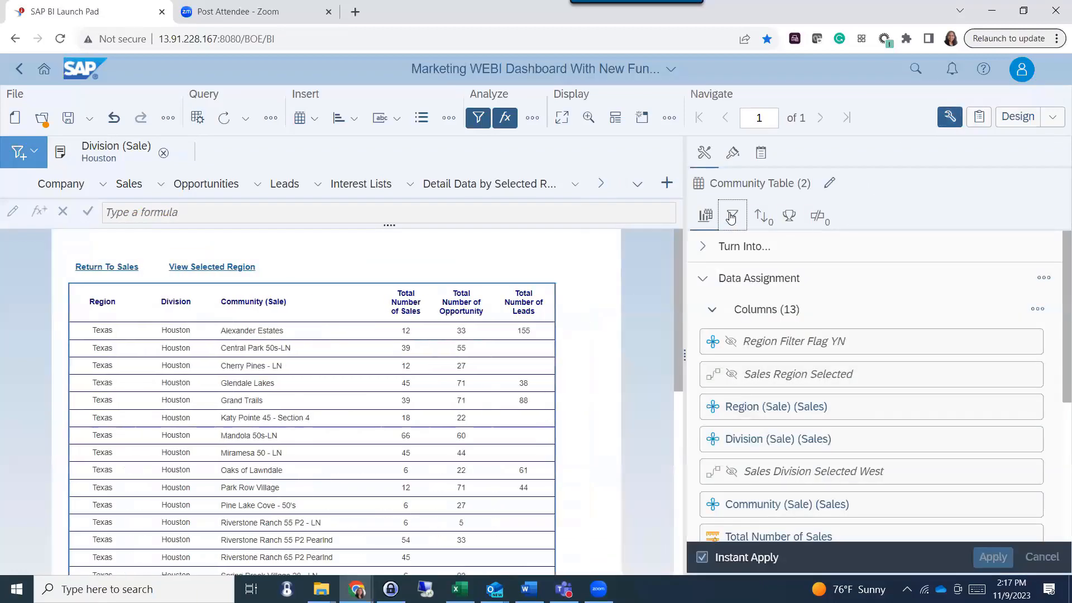
left_click(732, 217)
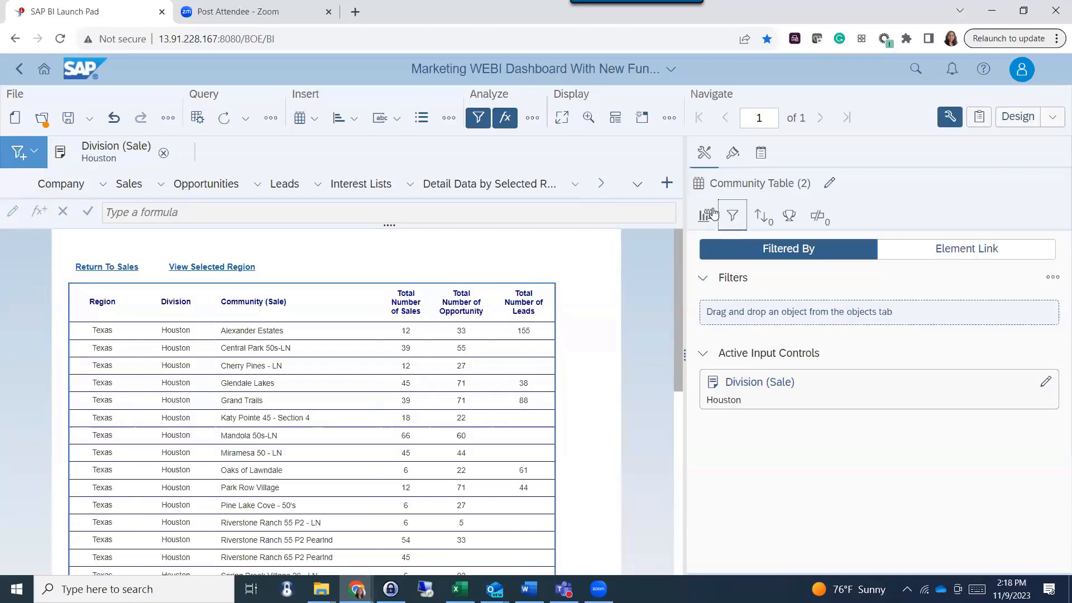
left_click(116, 161)
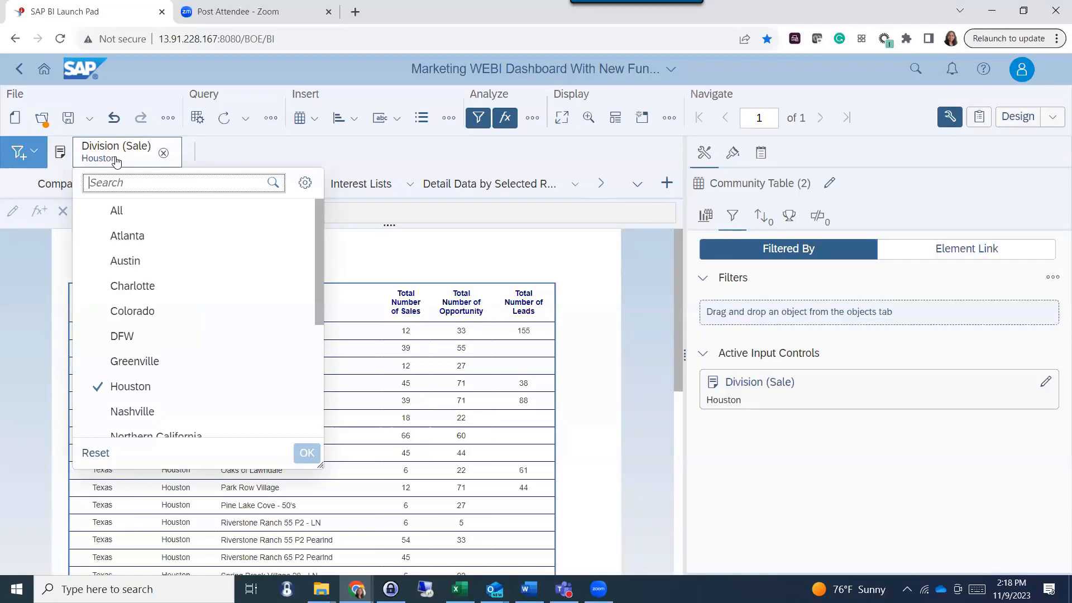
left_click(45, 186)
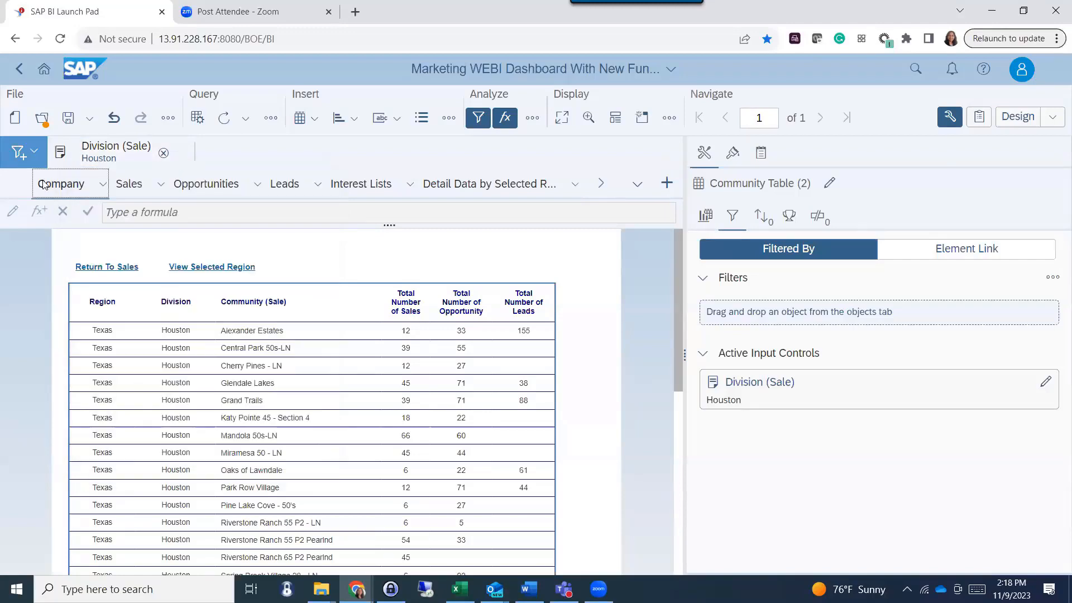
- Examine the hyperlink settings and formula of the Sales report's View All Communities in Houston cell, keeping the link unchanged
left_click(134, 186)
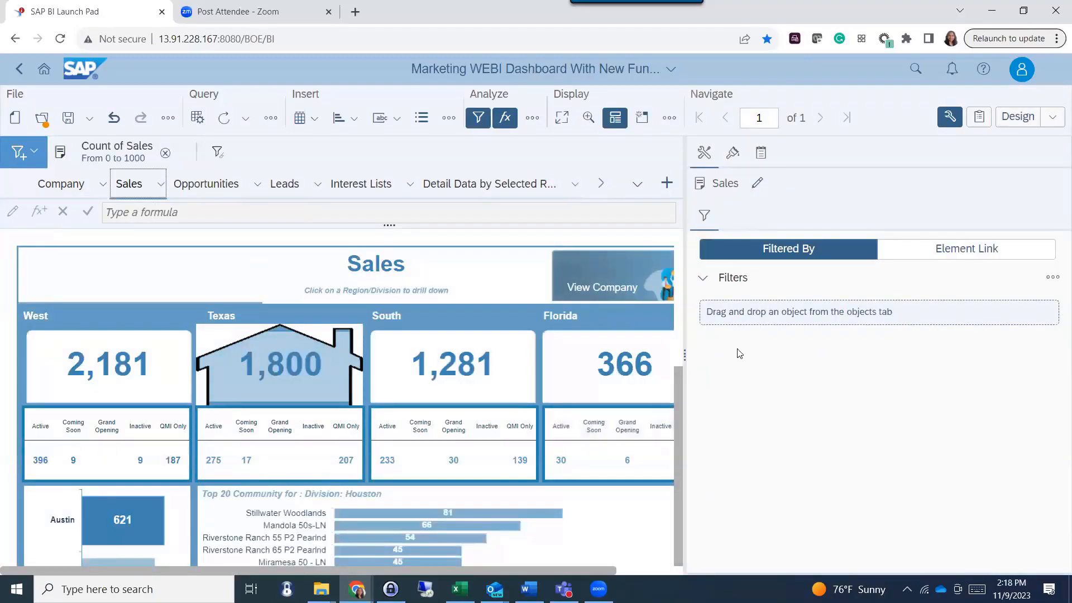
left_click(949, 117)
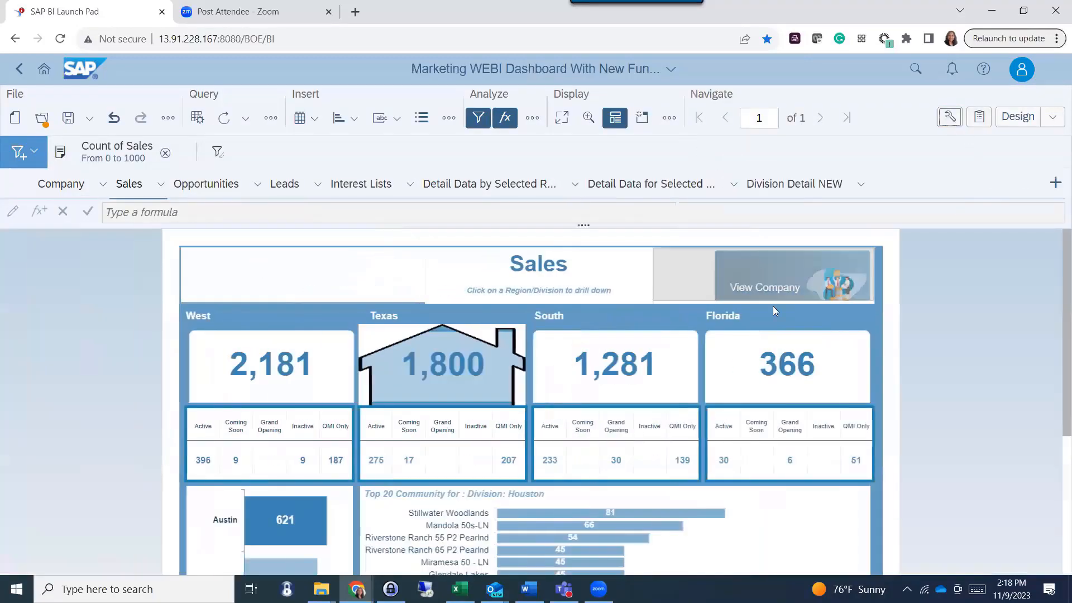
left_click_drag(1055, 255, 1055, 470)
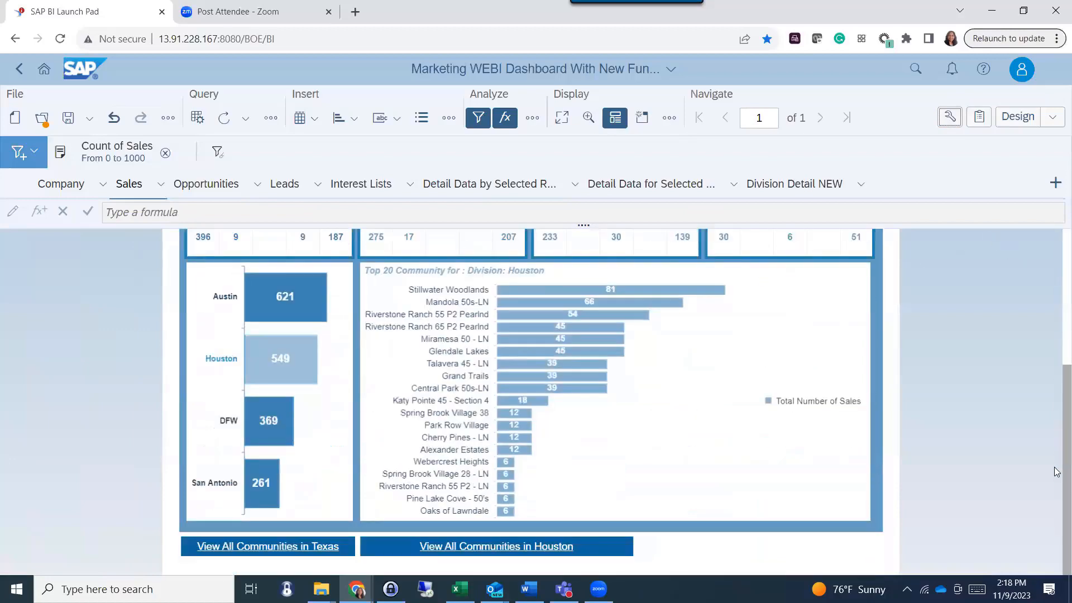
left_click(592, 546)
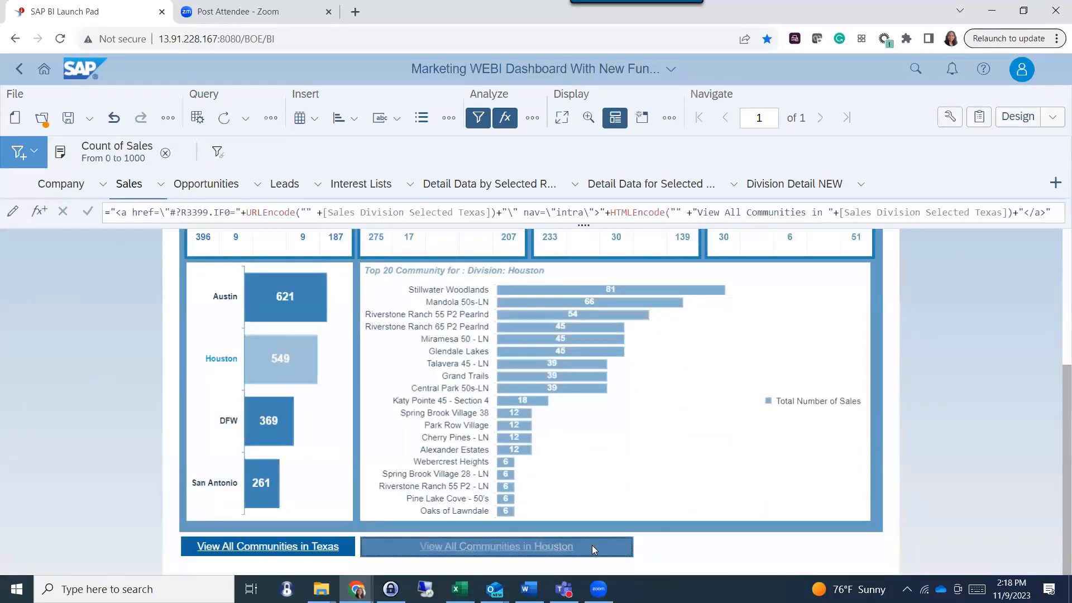
right_click(591, 545)
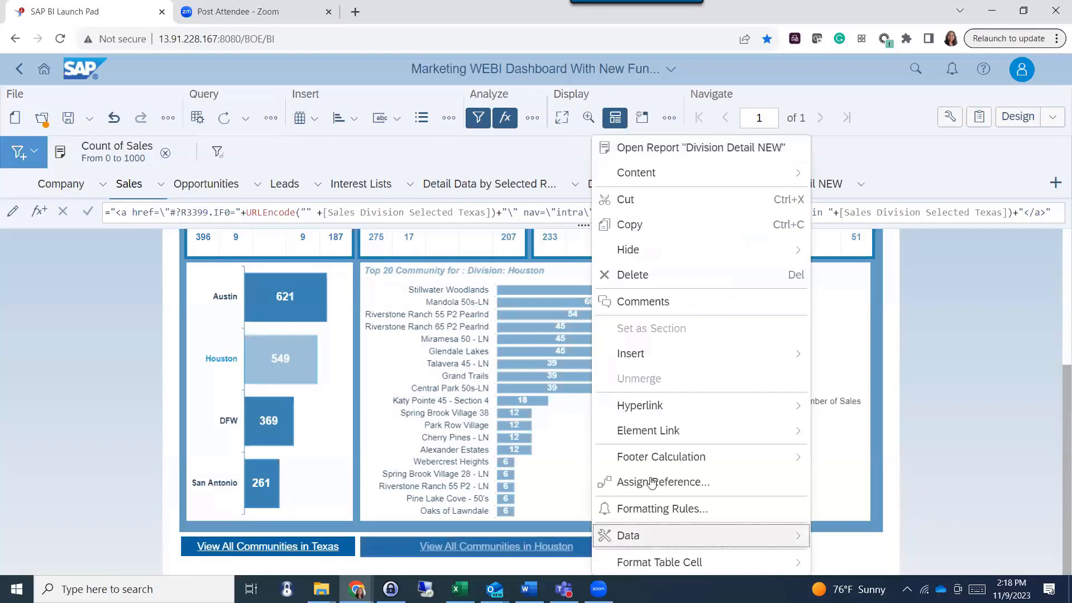
mouse_move(687, 405)
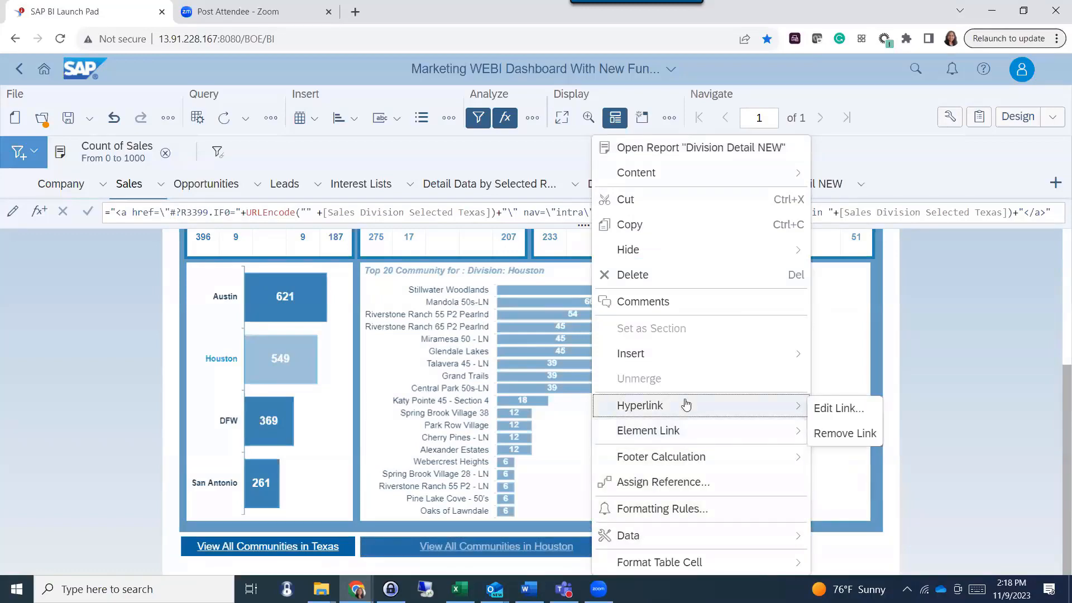
left_click(842, 411)
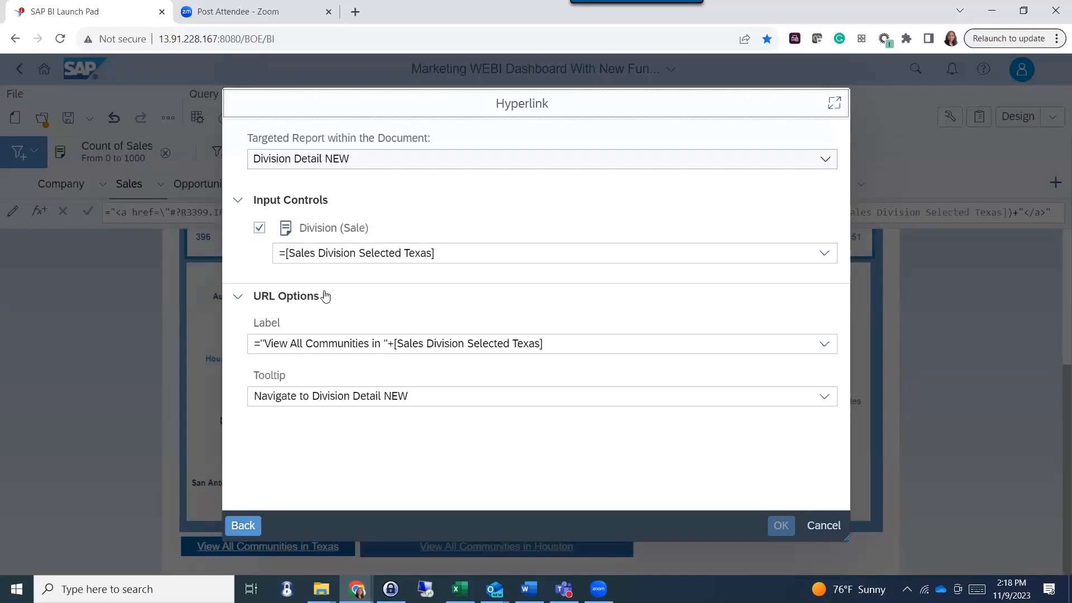
left_click(461, 259)
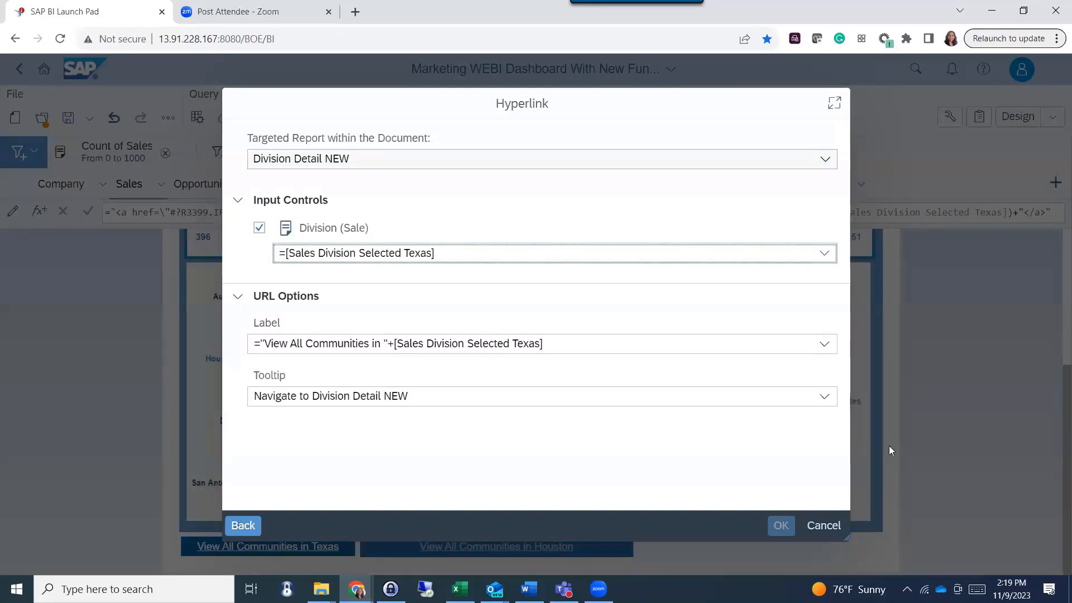
left_click(824, 525)
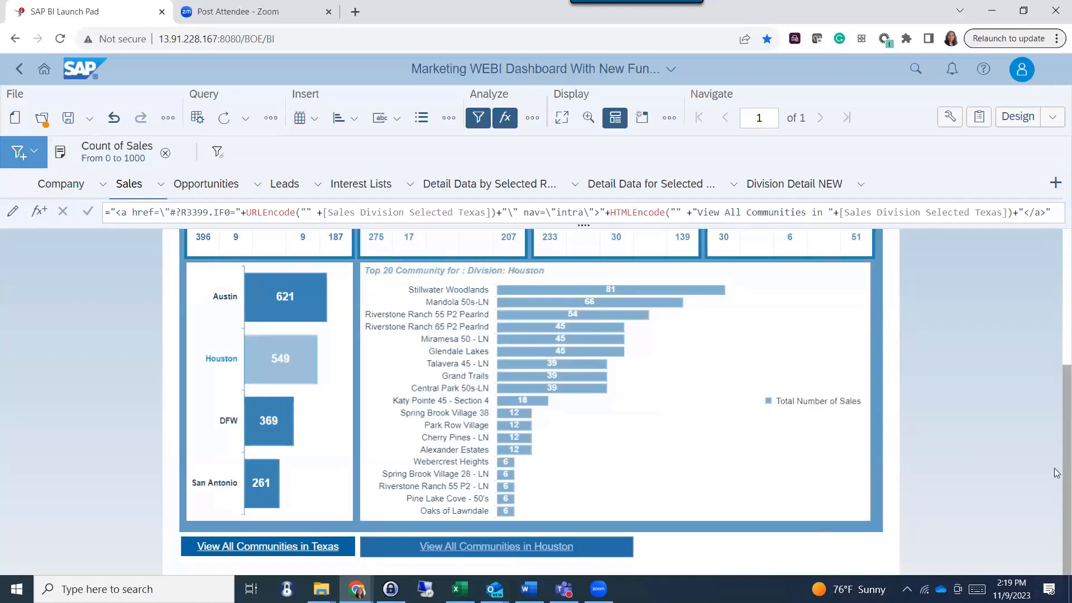
left_click_drag(1066, 471, 1067, 566)
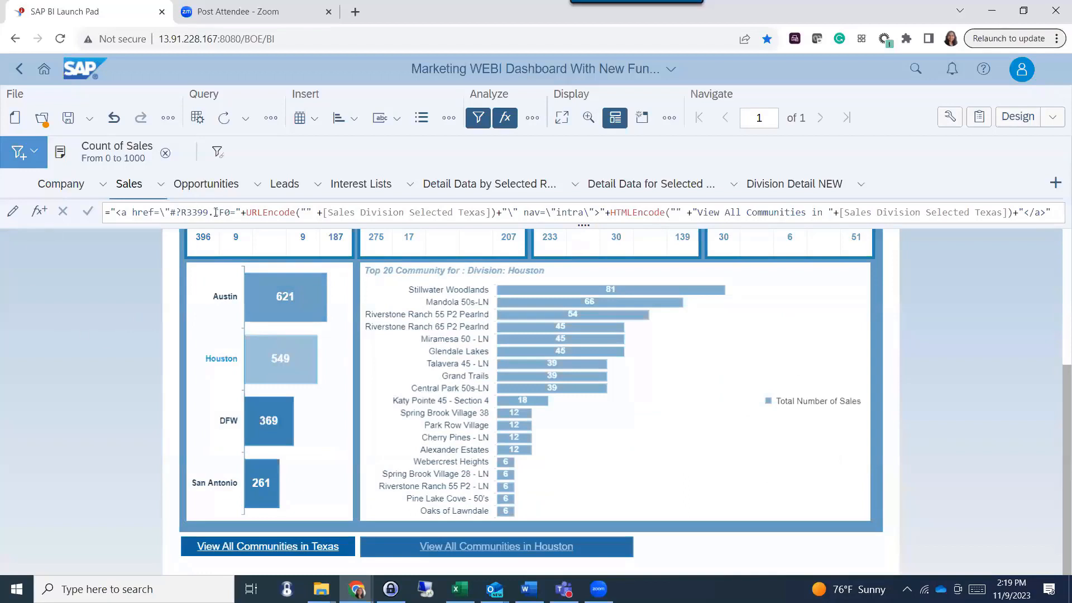
- Examine the range settings of the Sales report's Count of Sales input control alongside the division and community charts
left_click(98, 154)
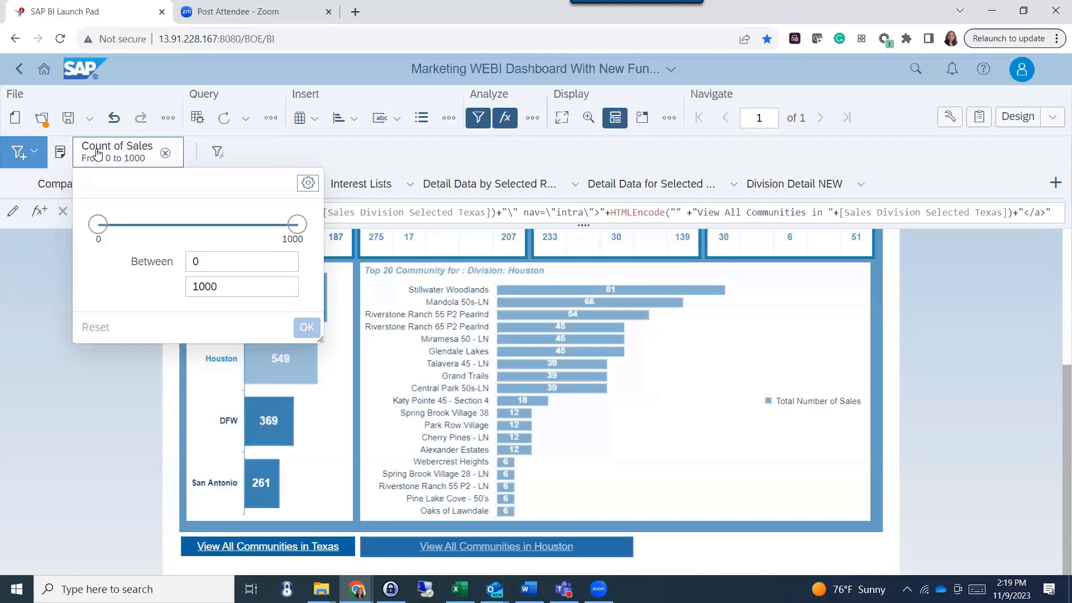
left_click(721, 441)
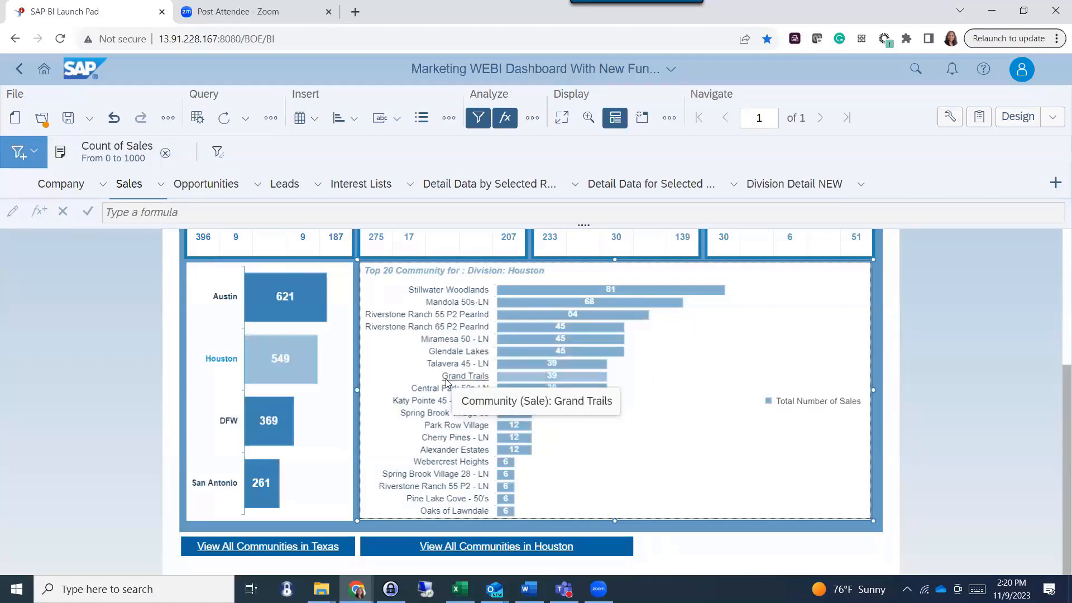
left_click(127, 162)
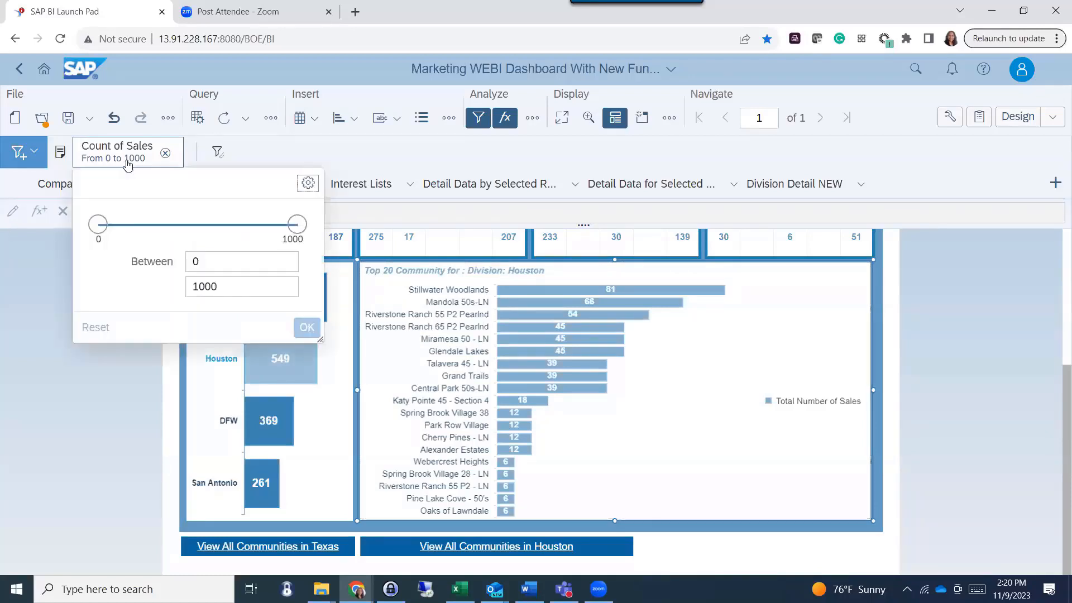
left_click(177, 426)
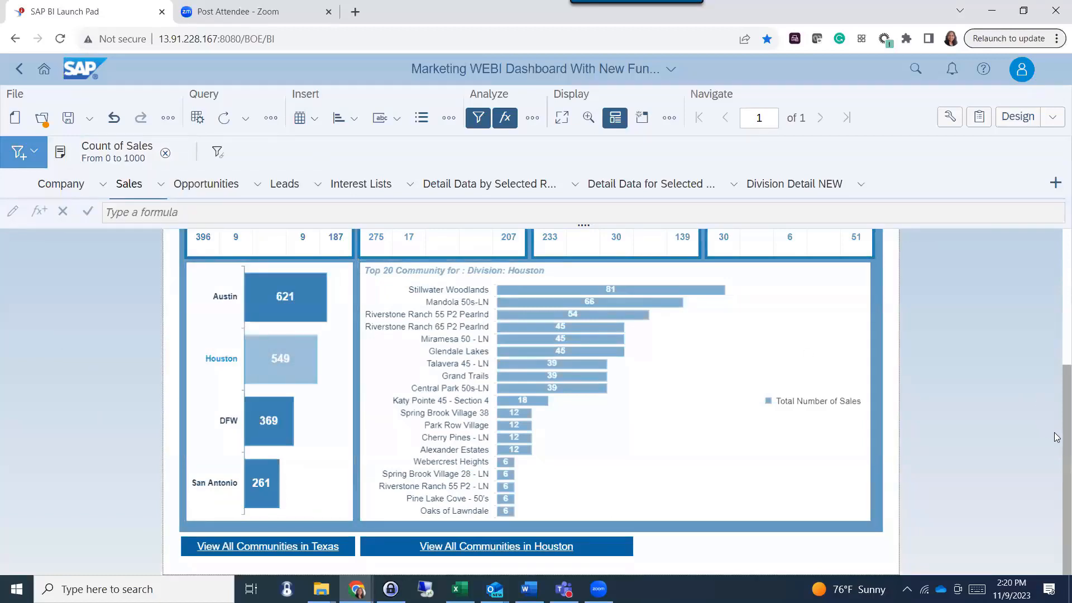
- Change the Sales report's selected region to West in Reading mode
left_click_drag(1058, 437, 1058, 399)
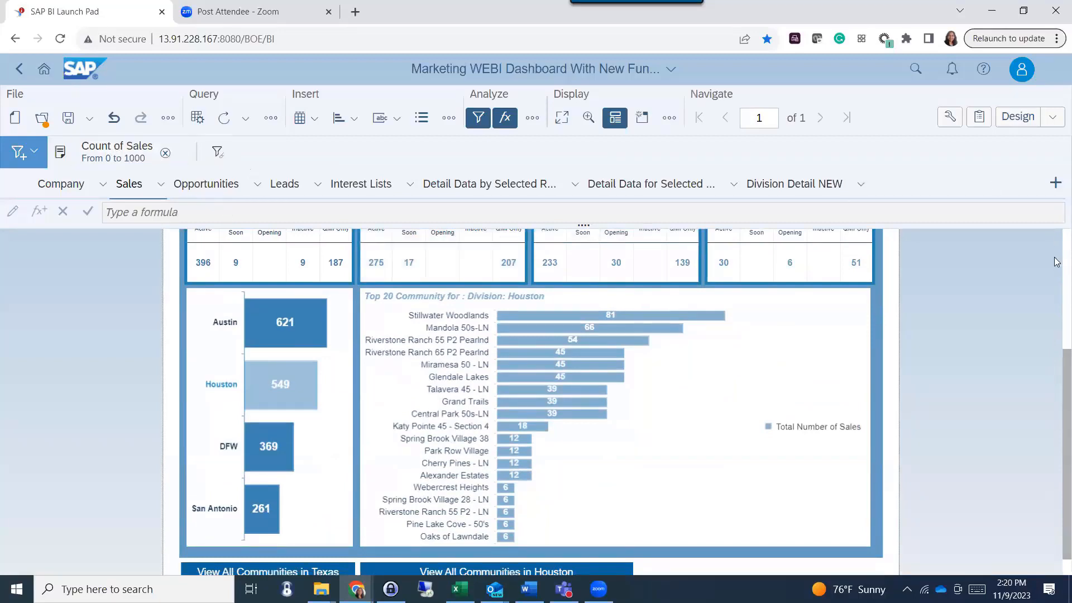
scroll(1056, 269, "up", 4)
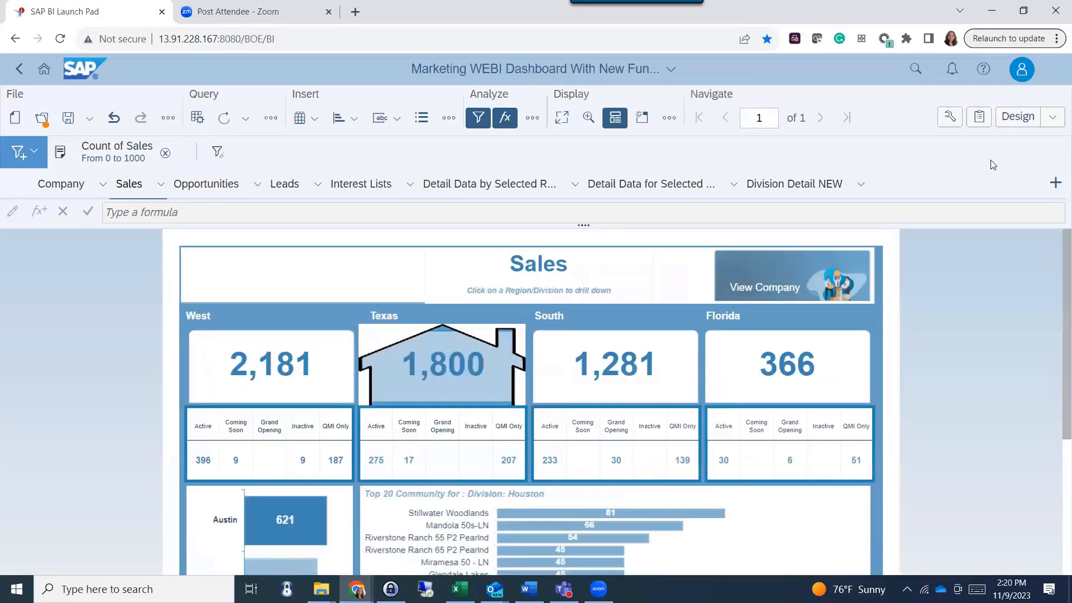
left_click(1009, 117)
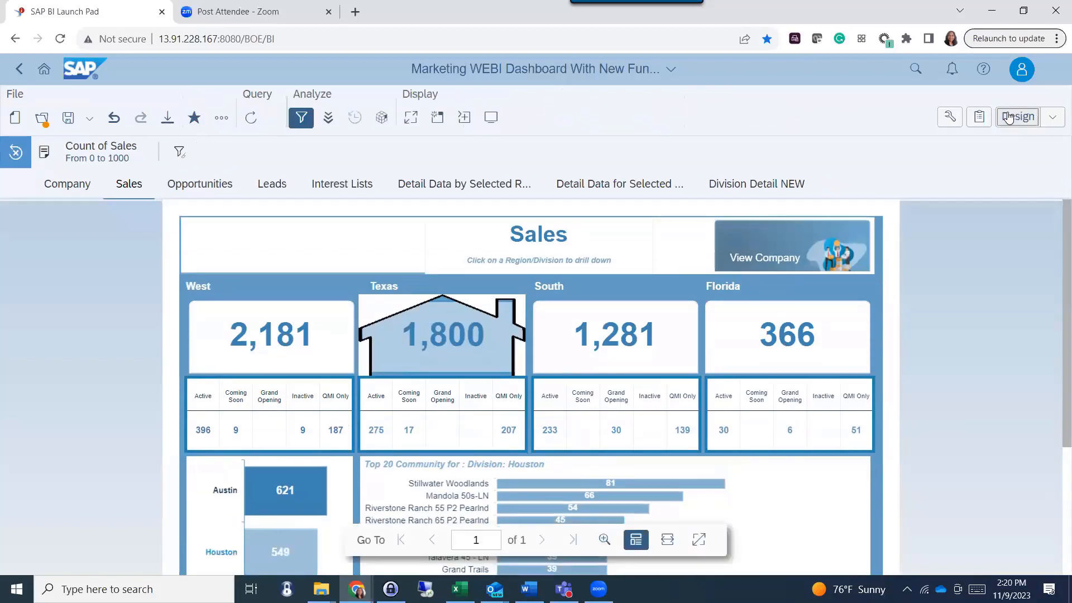
left_click(267, 357)
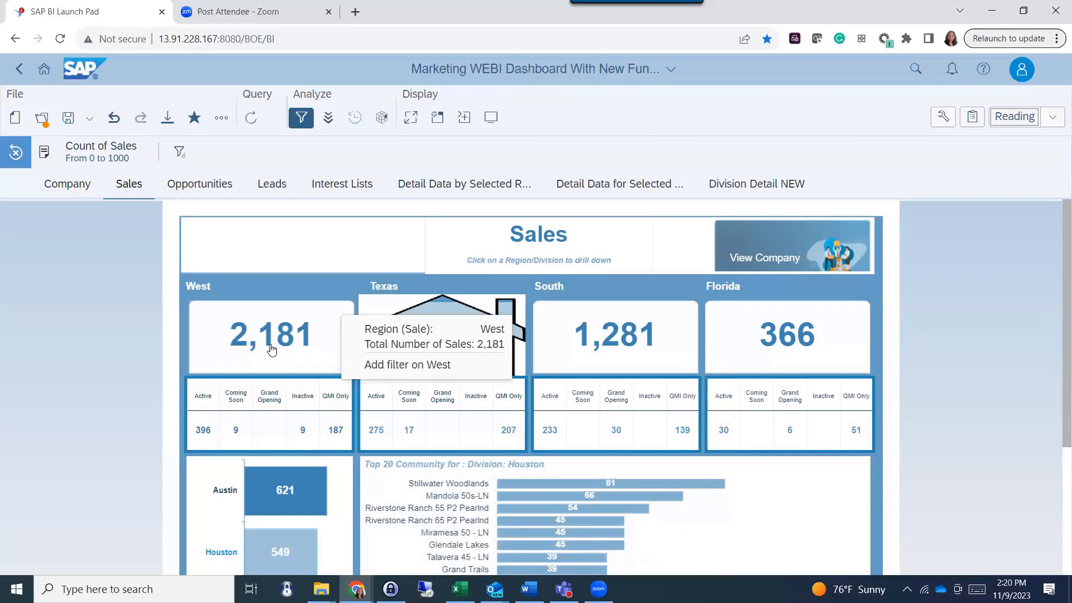
left_click(270, 345)
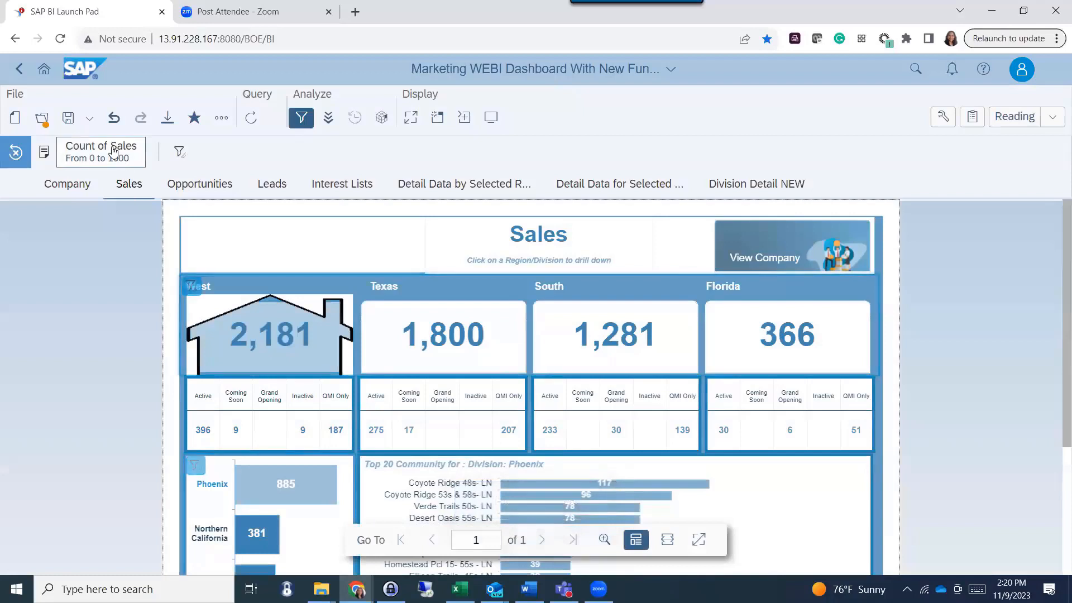
- Limit the Count of Sales input control to 460 to 1000 and view the filtered West division chart
left_click(114, 151)
mouse_move(101, 221)
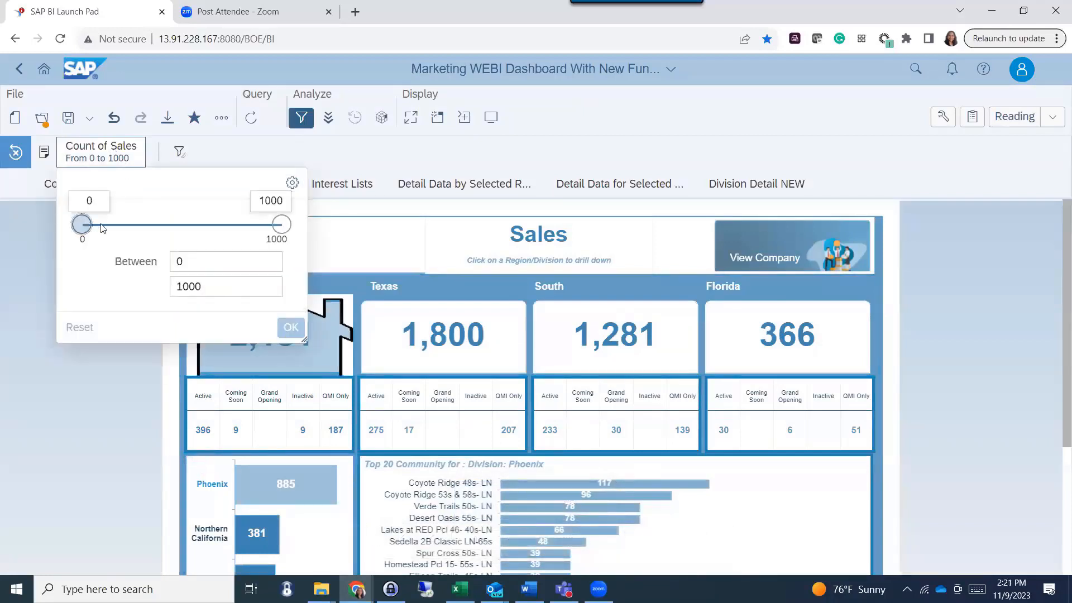
left_click_drag(101, 226, 173, 225)
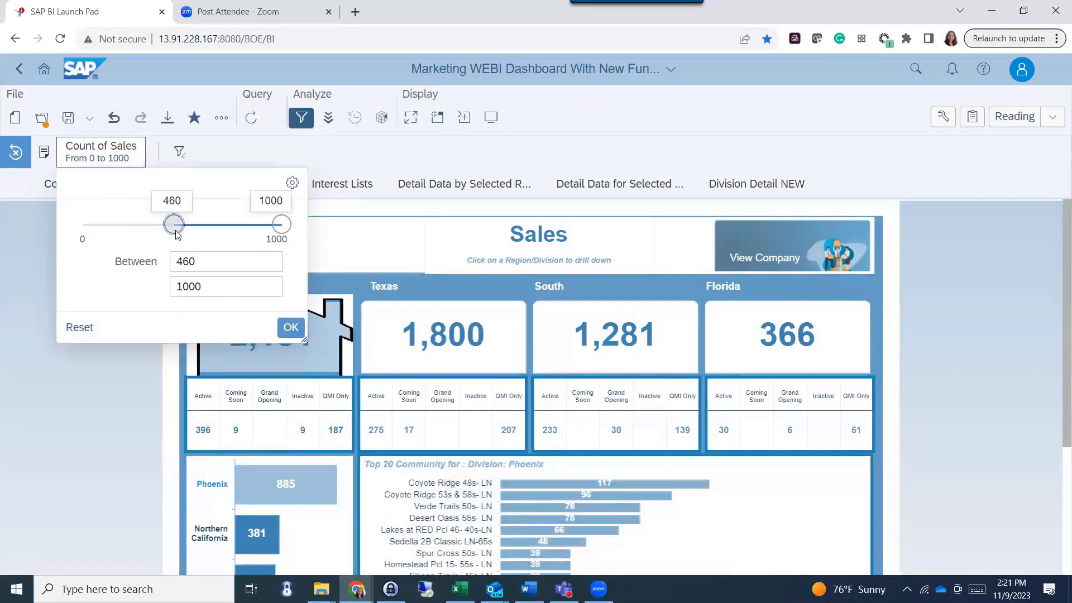
left_click(291, 328)
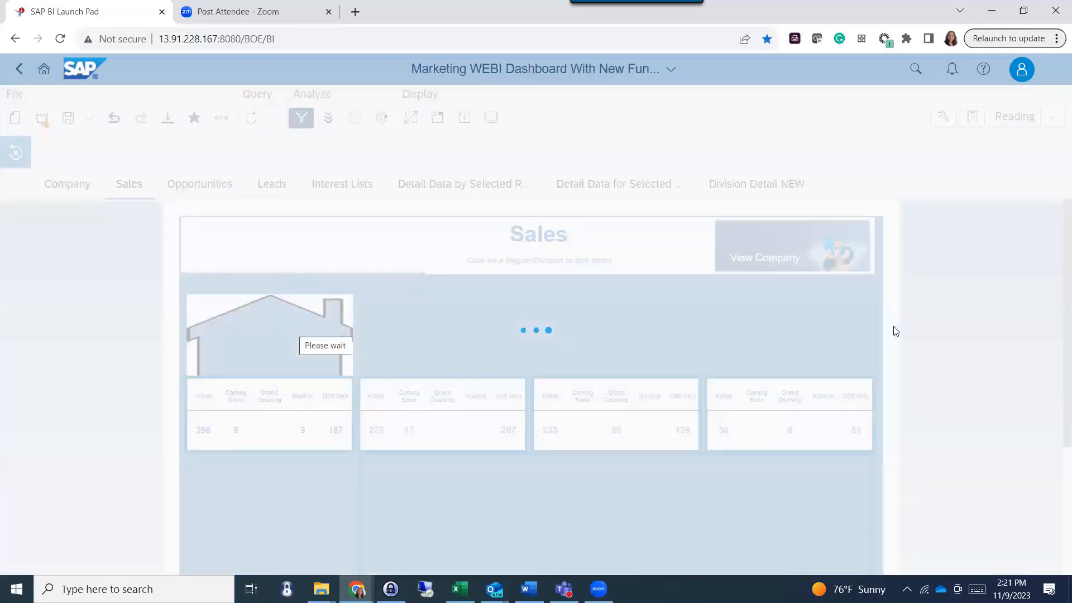
scroll(1057, 445, "down", 1)
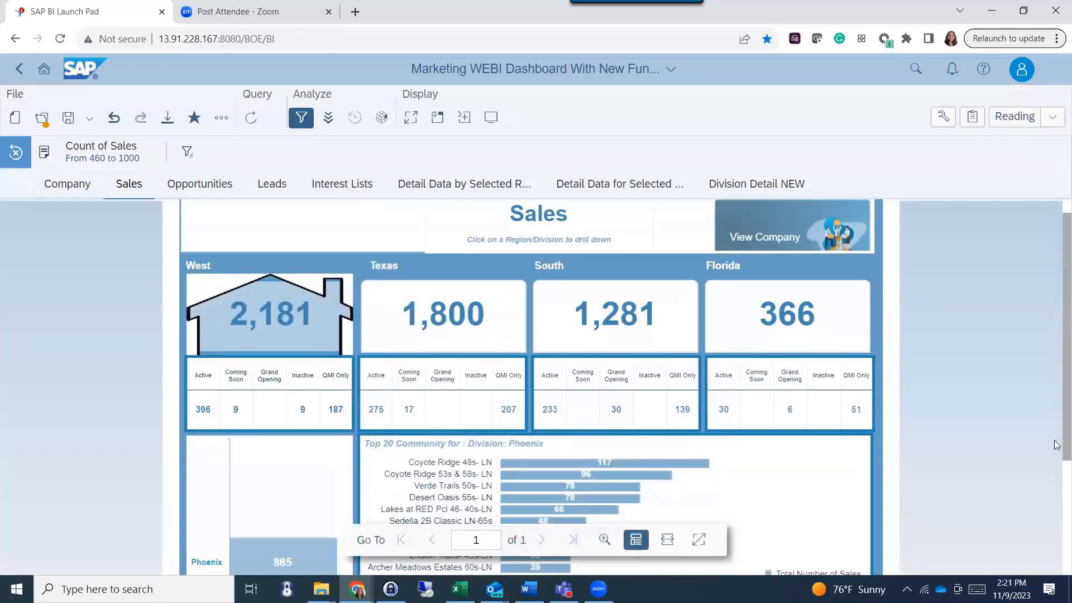
scroll(1057, 445, "down", 3)
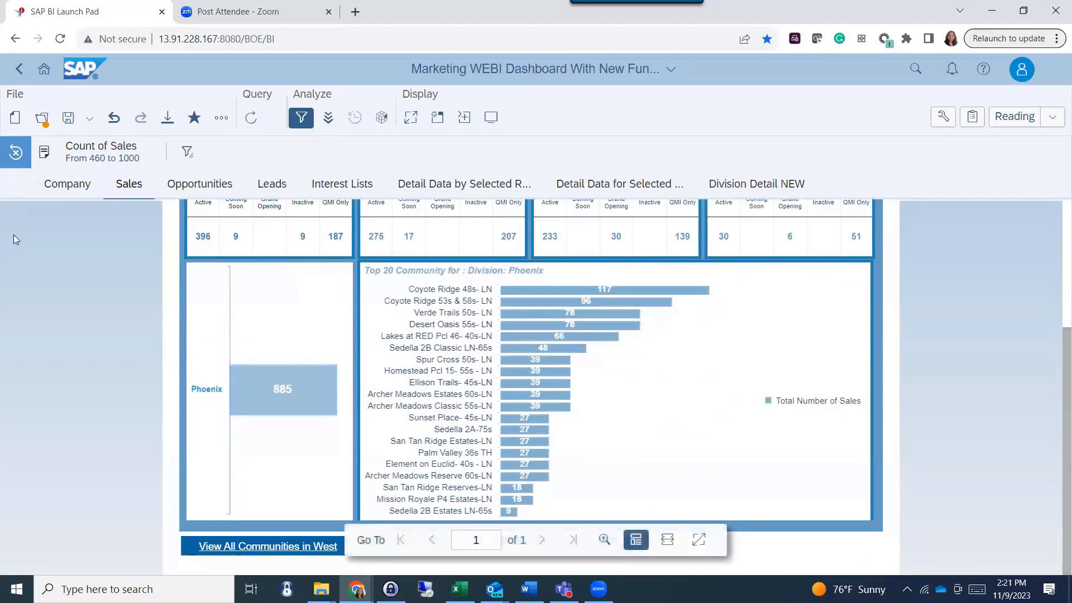
- Reset all the Sales report's filters and selections, and open the Company report
left_click(15, 158)
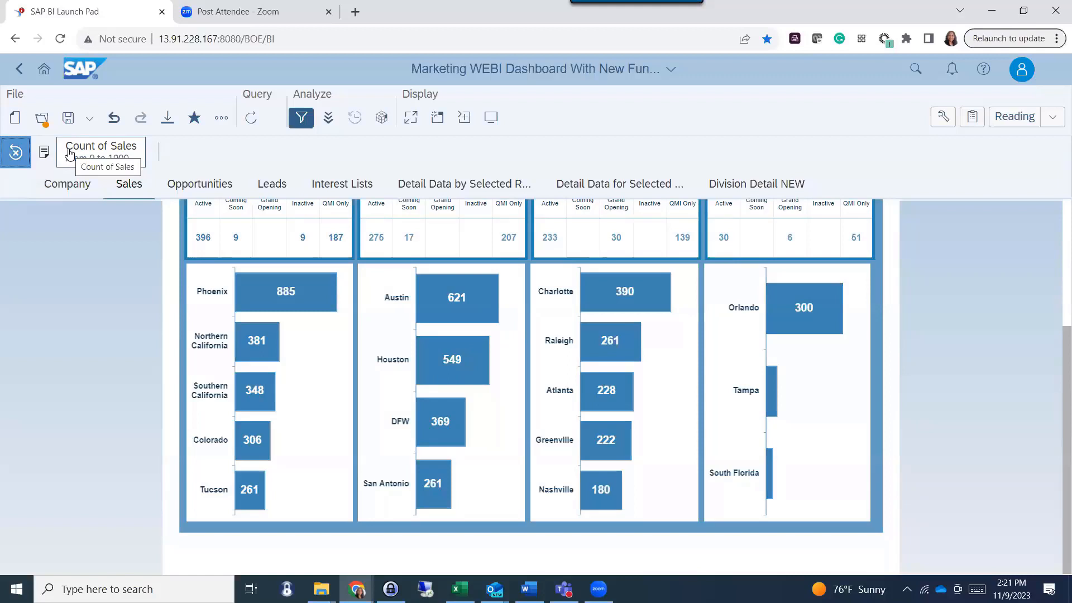
left_click(65, 189)
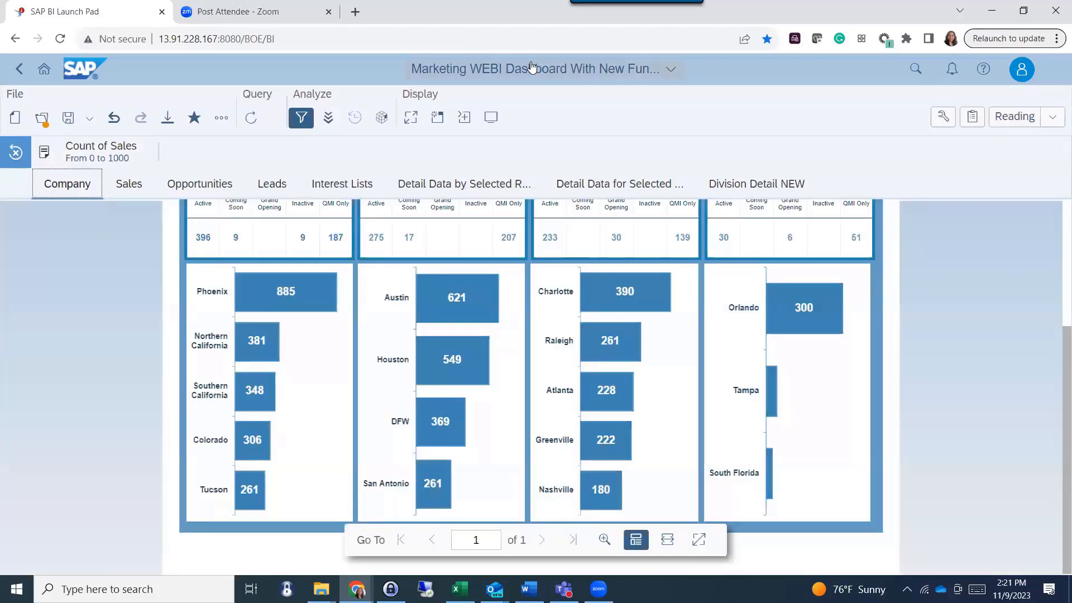
- Return to the Sales report of the marketing dashboard and reset its filters and selections
left_click(533, 68)
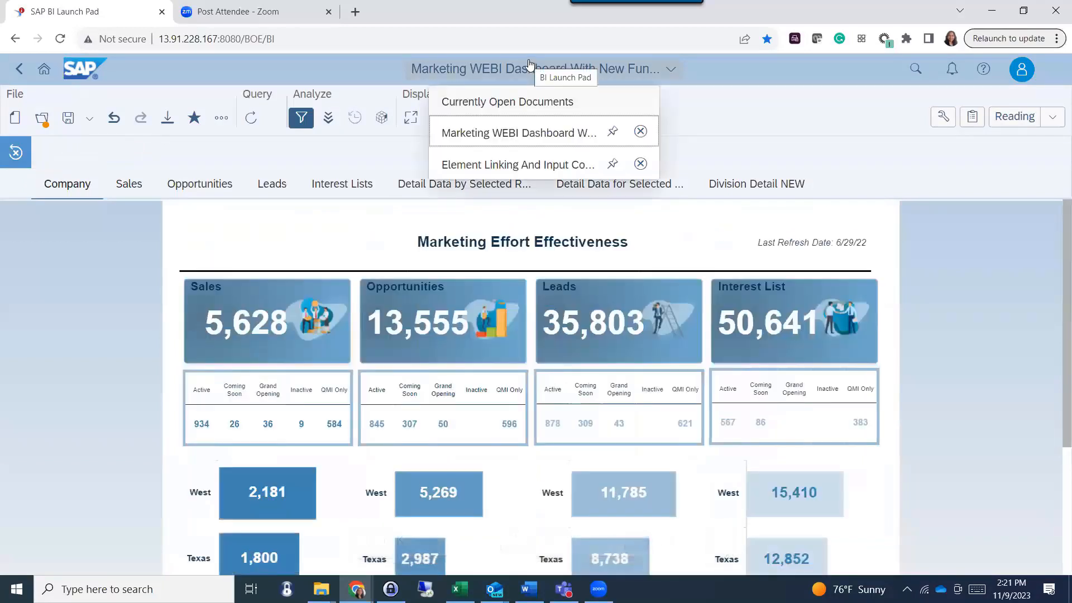
left_click(132, 185)
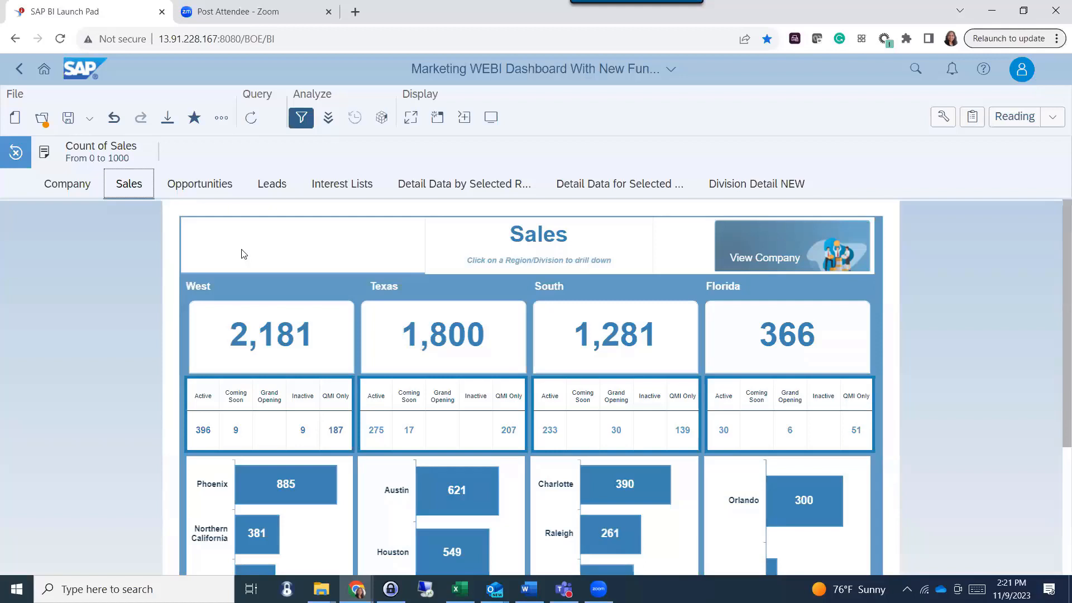
left_click(15, 154)
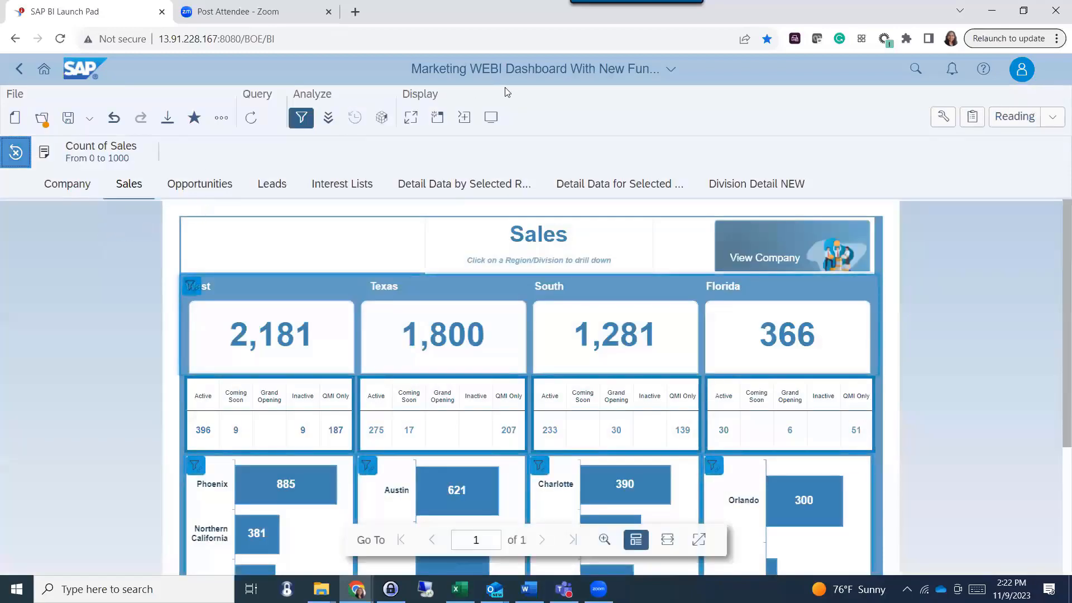
- Switch to the open Element Linking And Input Control document and show its "Selected value in 43" report
left_click(528, 69)
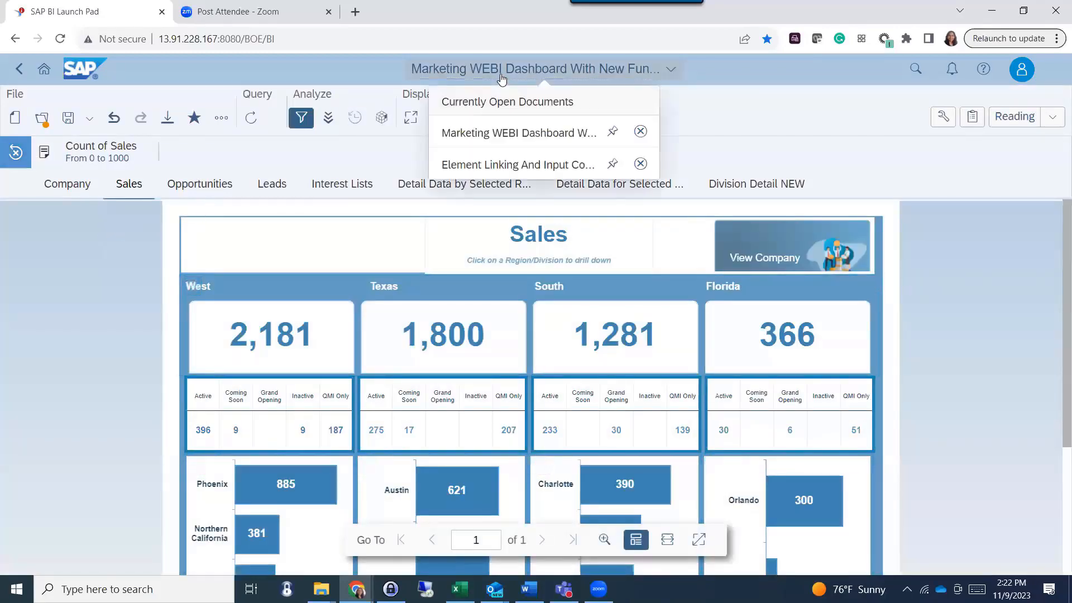
left_click(482, 161)
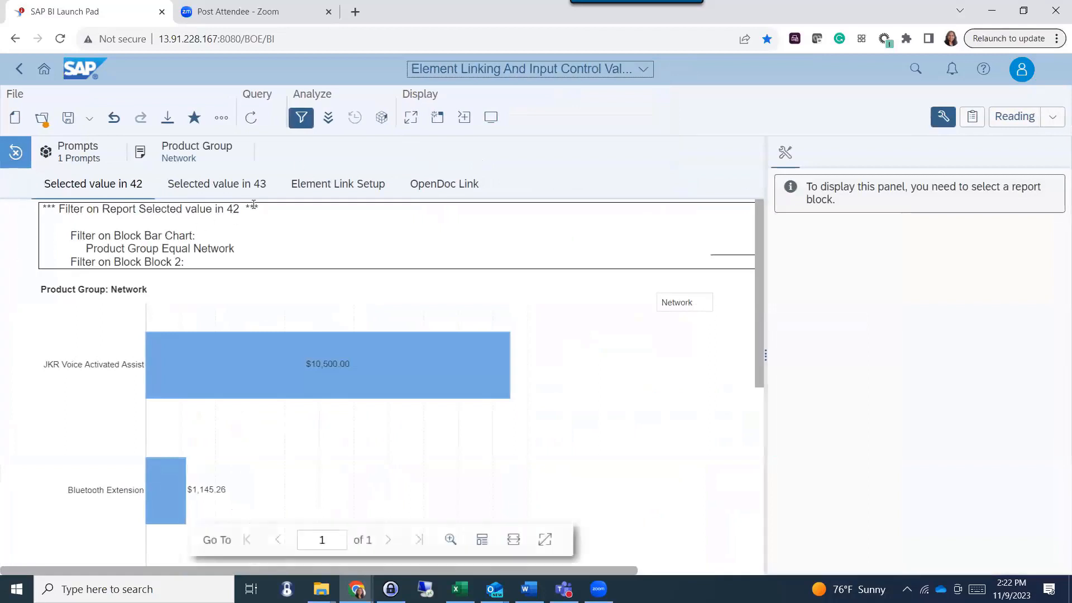
left_click(206, 191)
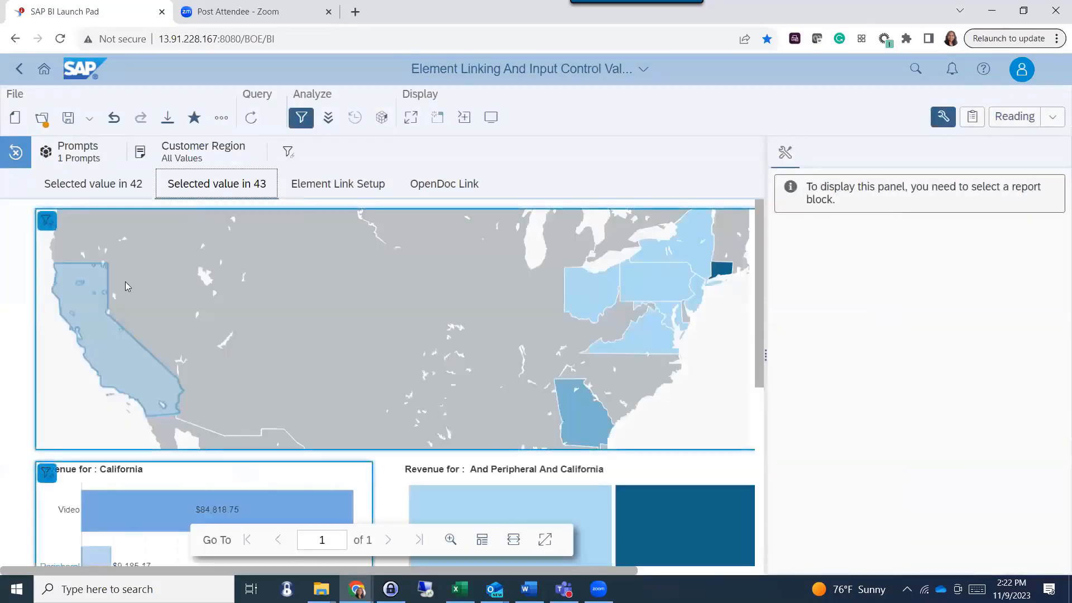
- Remove the California filter from the state map and apply it again
mouse_move(101, 338)
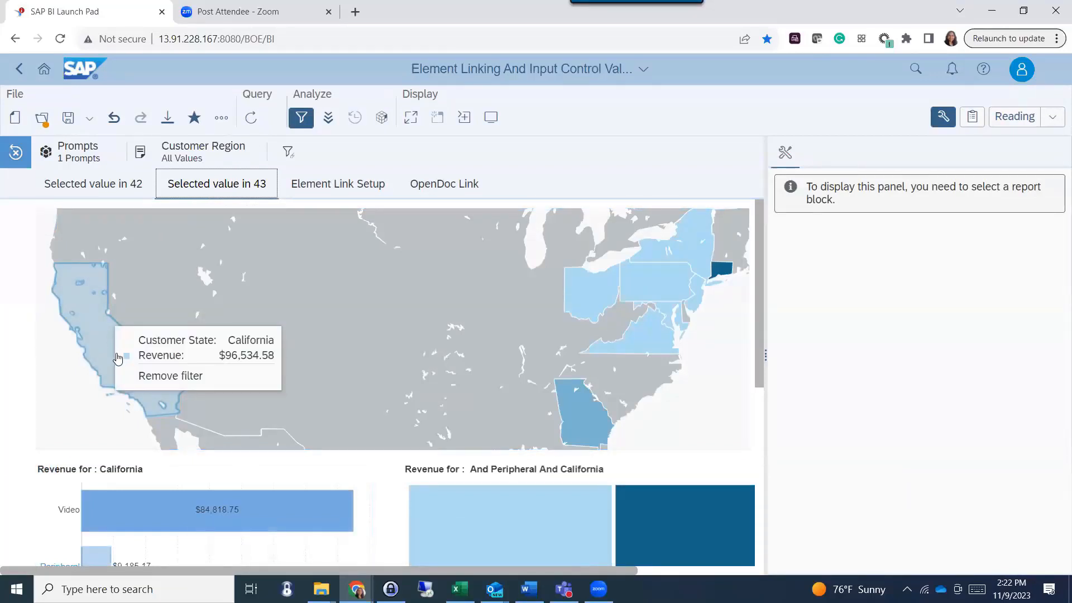
left_click(148, 375)
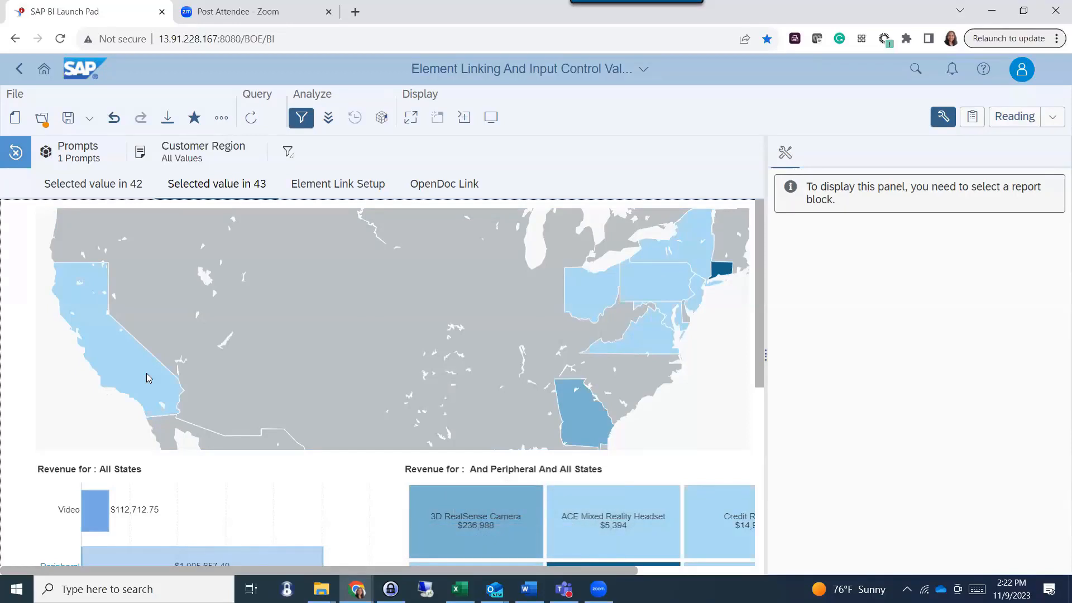
left_click(146, 373)
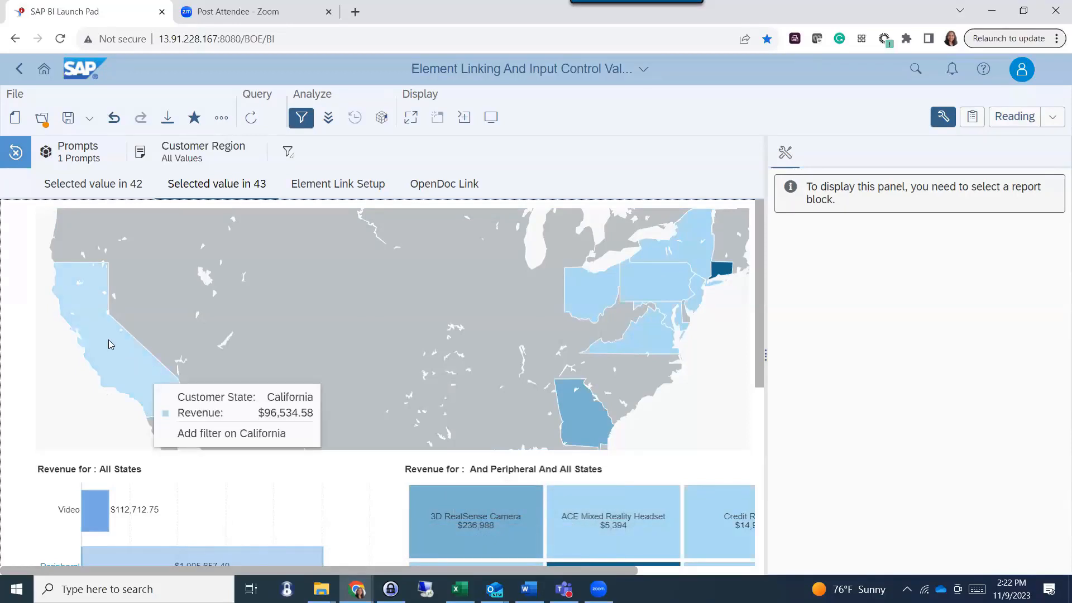
left_click(109, 339)
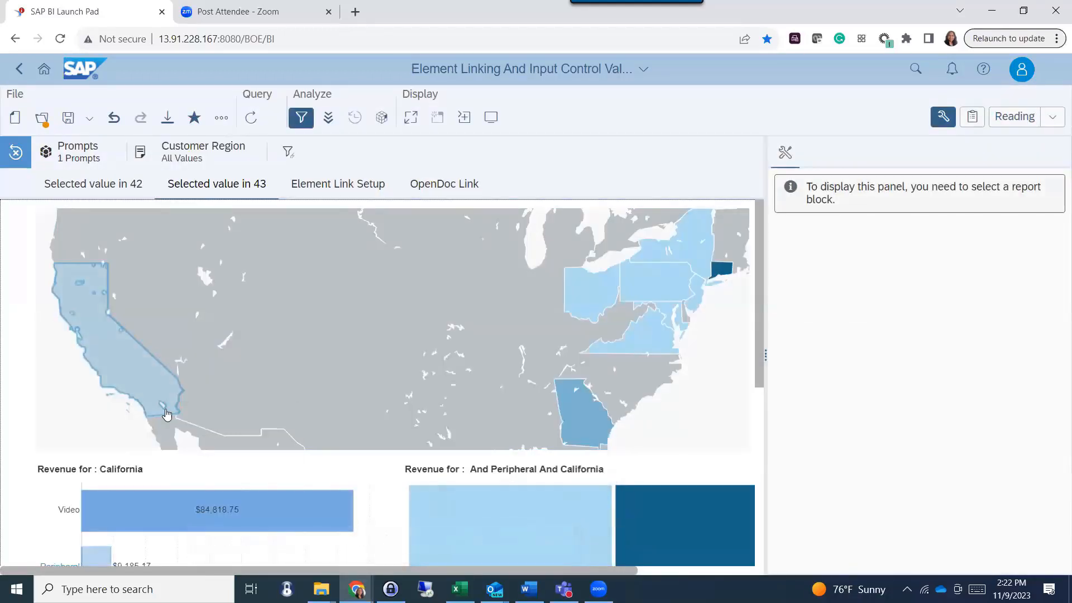
- Clear the map's filter on California and open the "Selected value in 42" report
mouse_move(88, 298)
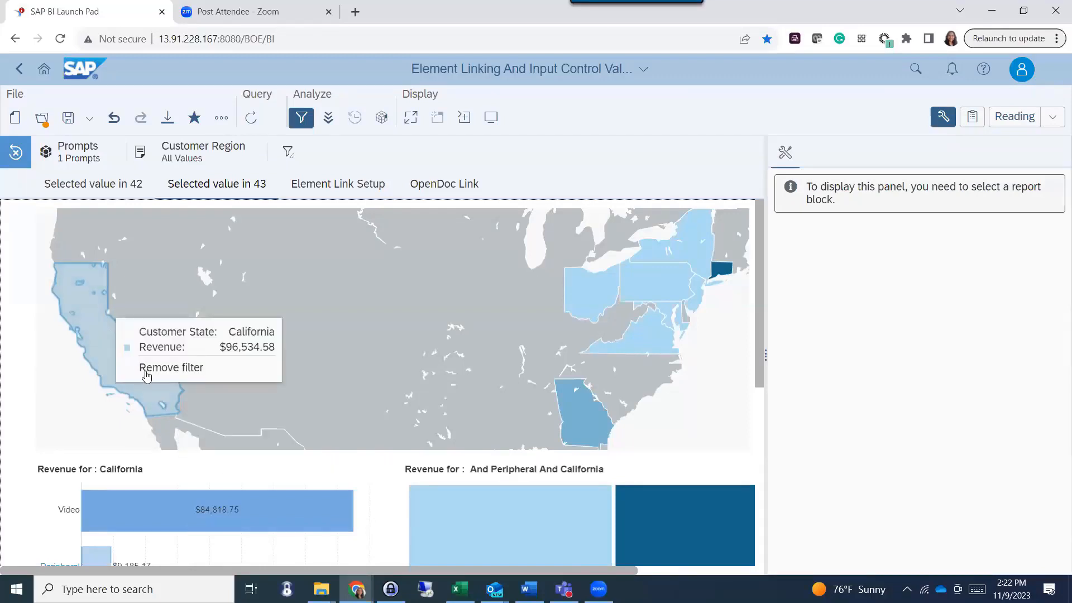
left_click(147, 369)
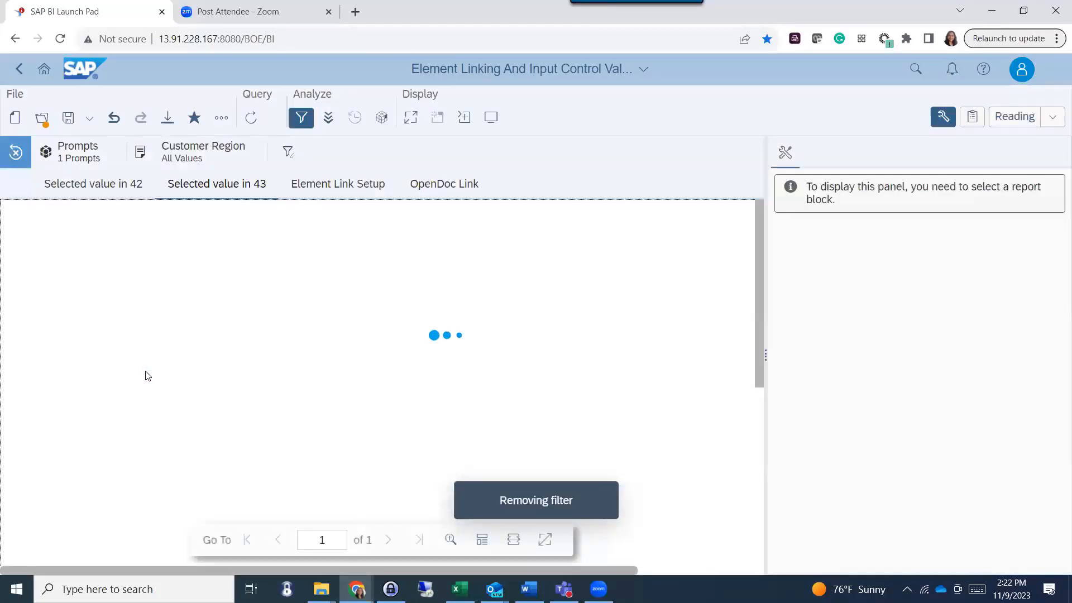
left_click(68, 190)
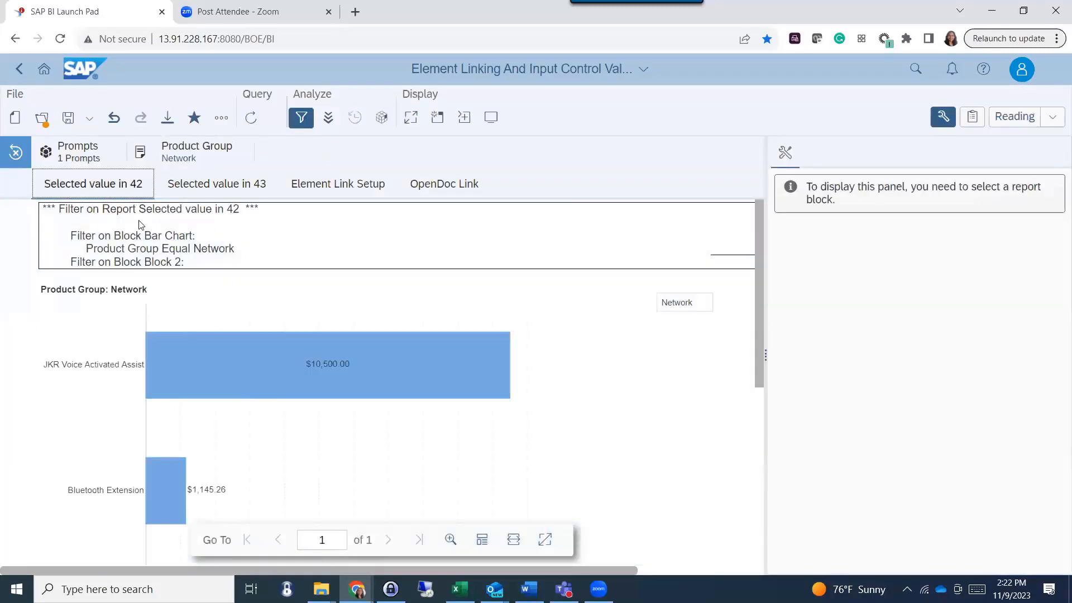